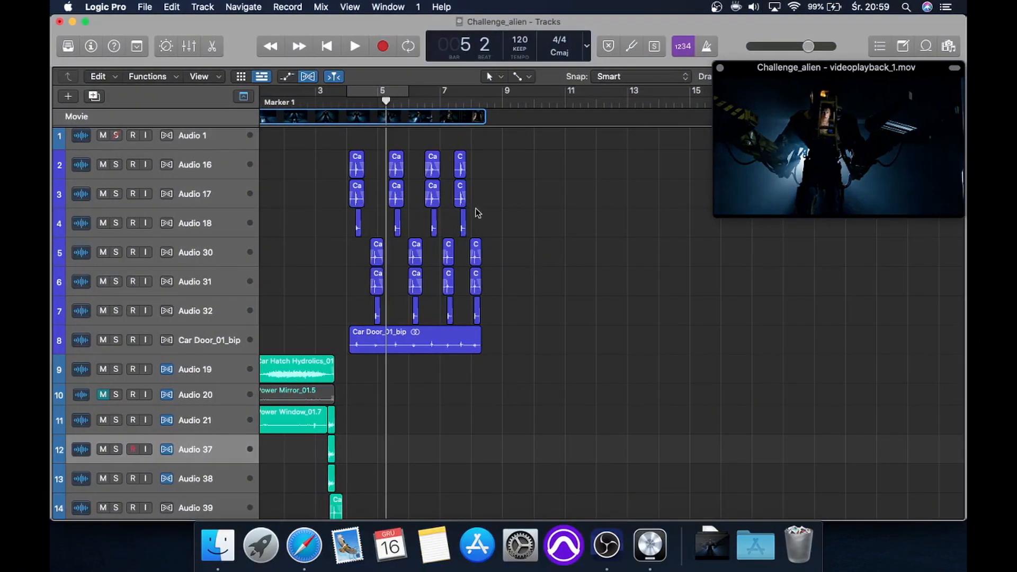
# - Look through the colour-coded effect tracks, Audio 1 to Audio 36, and select the Steps track
pyautogui.scroll(1, 495, 213)
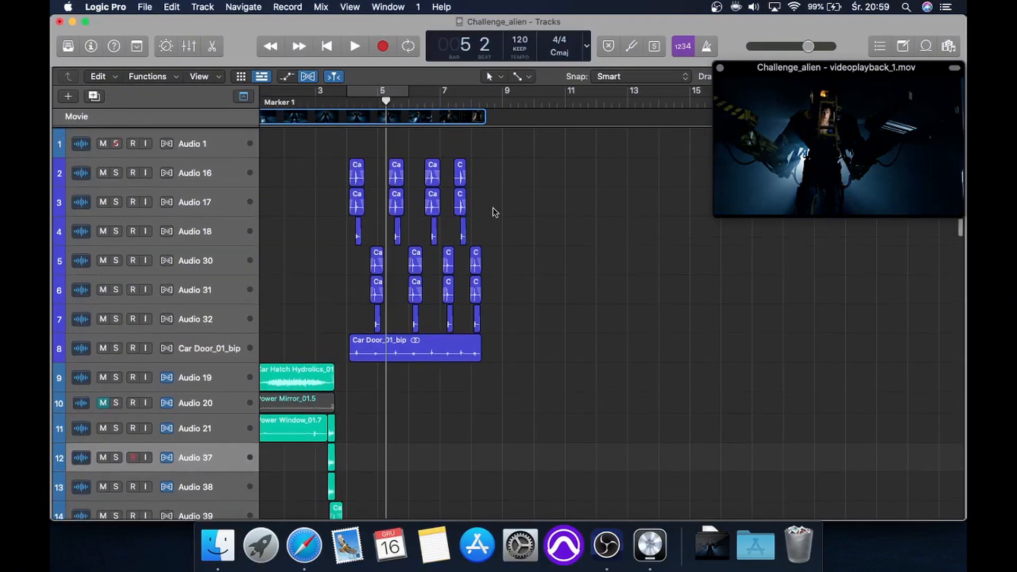
pyautogui.scroll(-5, 495, 210)
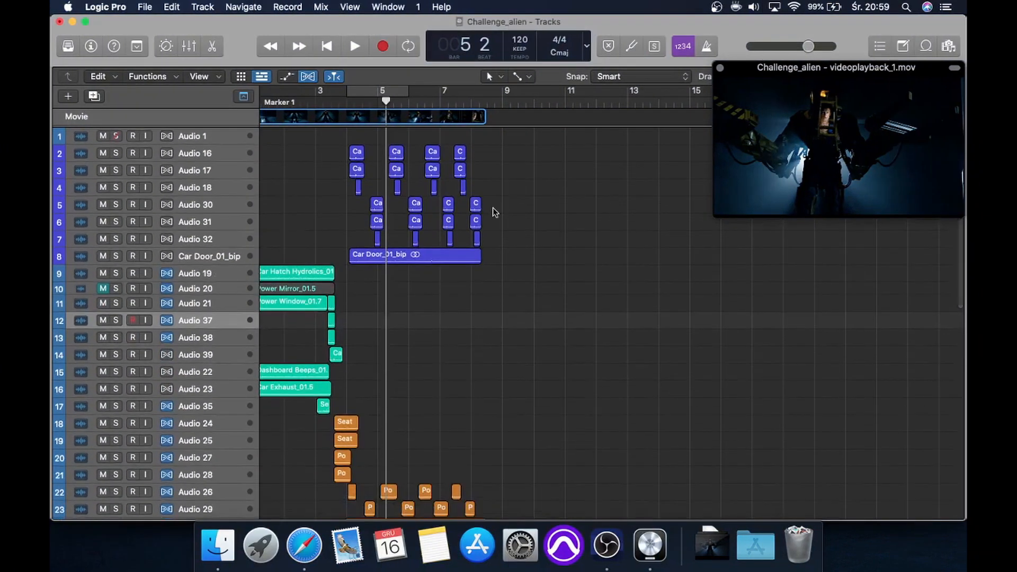
pyautogui.scroll(-2, 494, 209)
pyautogui.scroll(-1, 494, 210)
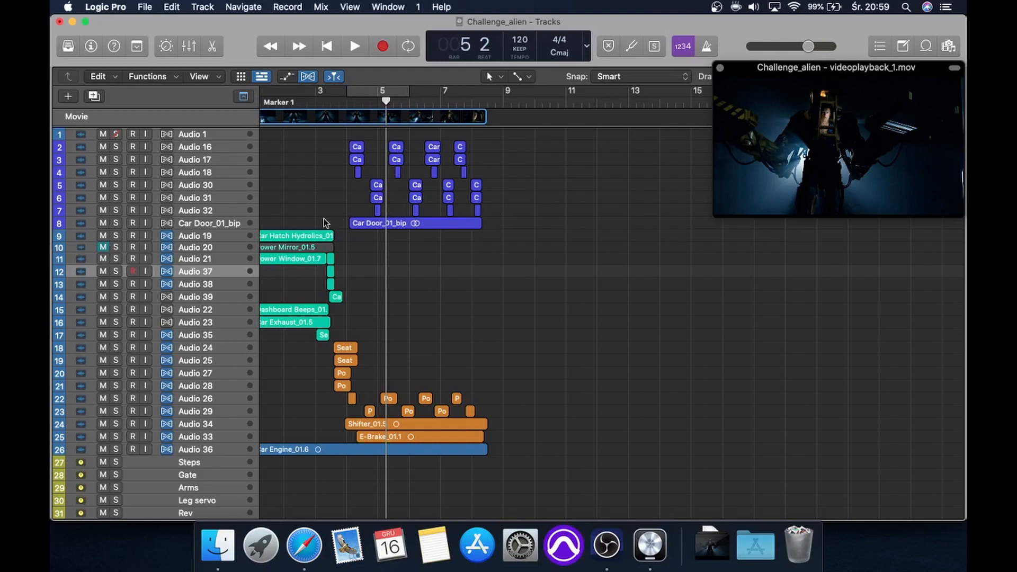
pyautogui.scroll(-3, 275, 297)
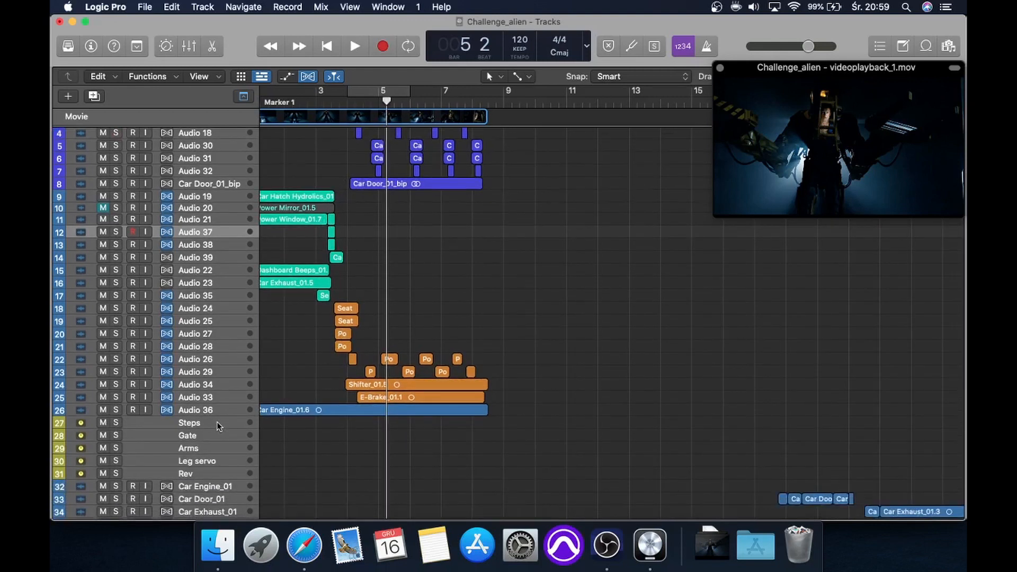
pyautogui.click(217, 424)
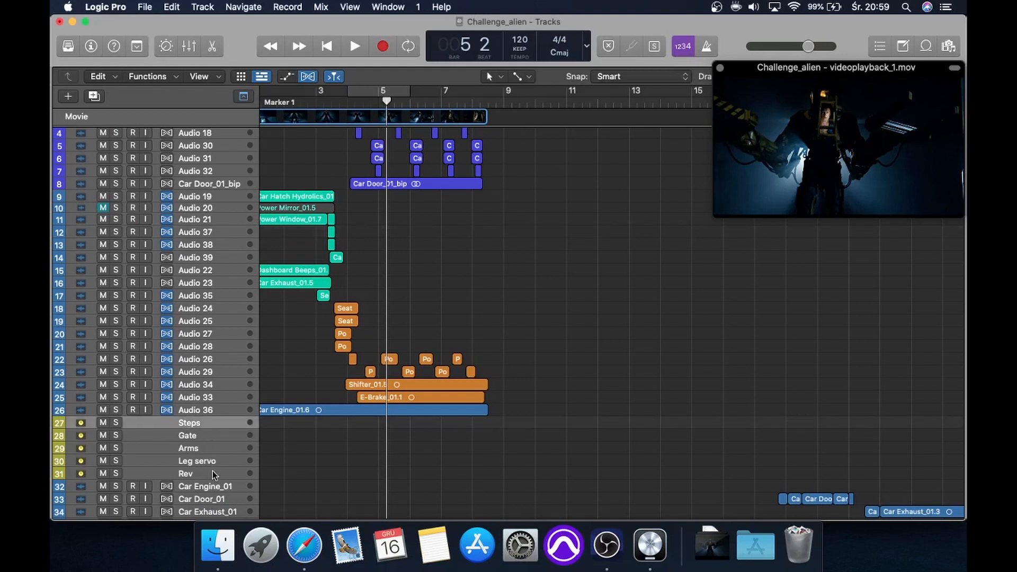
# - Examine the unedited car source recordings on the tracks from Car Engine_01 to Shifter_01 along the whole timeline
pyautogui.scroll(3, 484, 403)
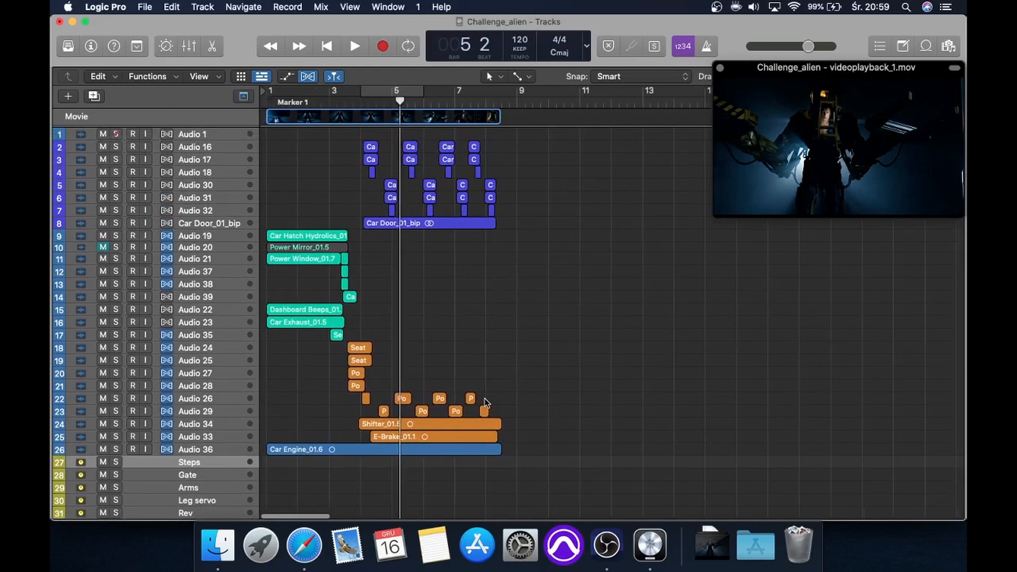
pyautogui.hscroll(5, 561, 281)
pyautogui.scroll(-8, 561, 280)
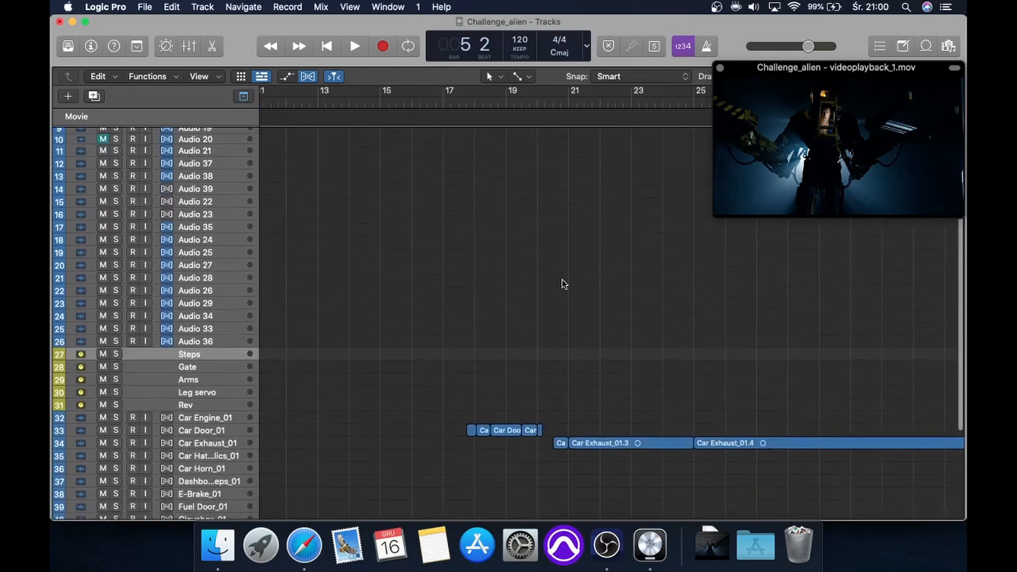
pyautogui.scroll(-6, 562, 284)
pyautogui.hscroll(5, 563, 284)
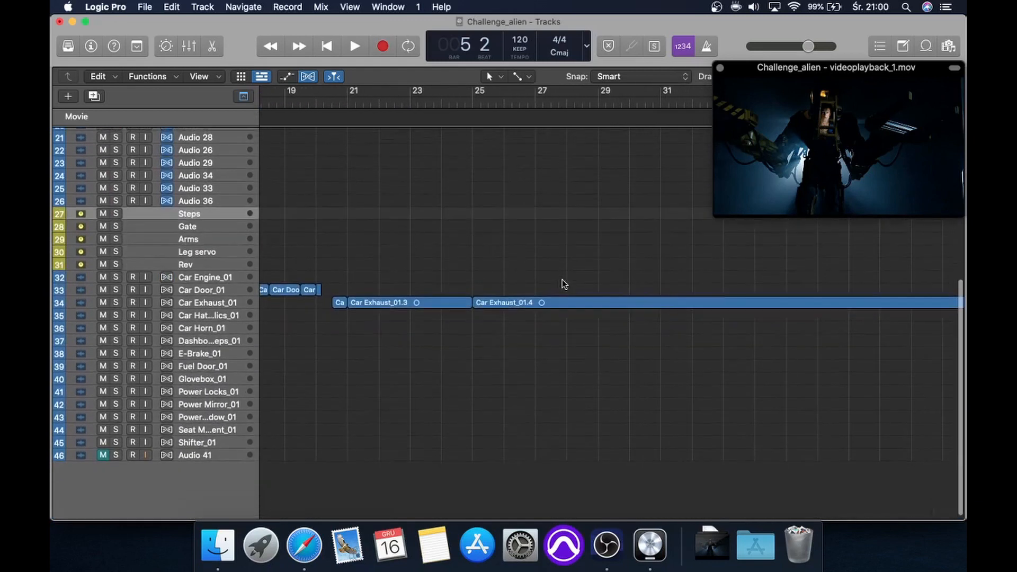
pyautogui.scroll(-10, 563, 282)
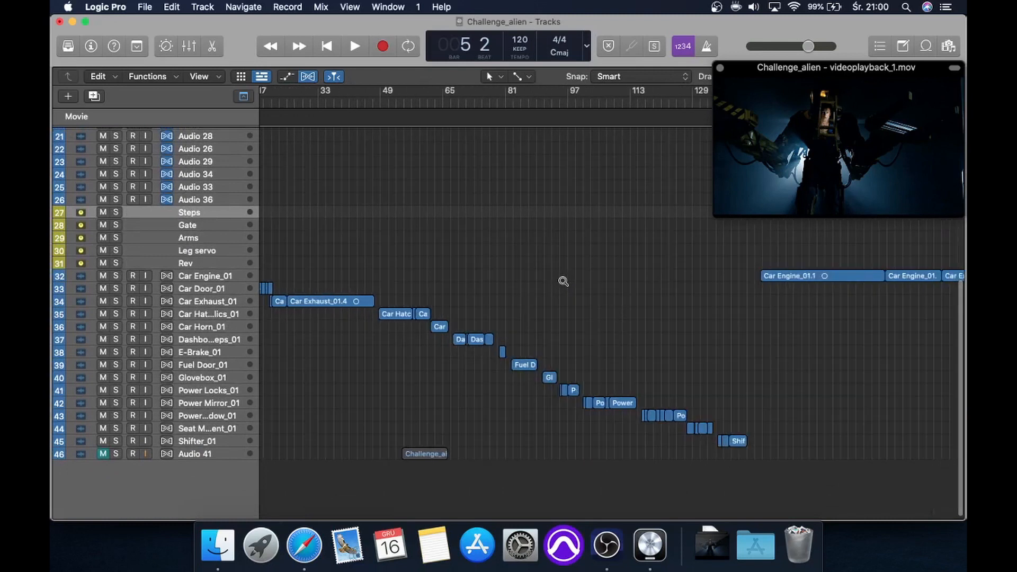
pyautogui.hscroll(-3, 563, 281)
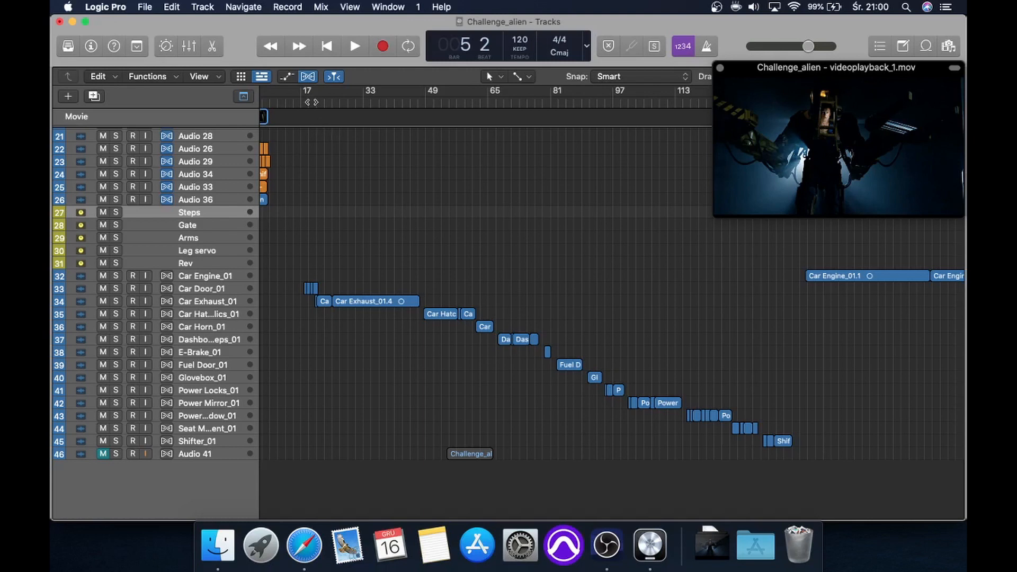
# - Audition the source recordings of the car door, exhaust, hatch hydraulics and horn in turn, and stop playback
pyautogui.click(311, 102)
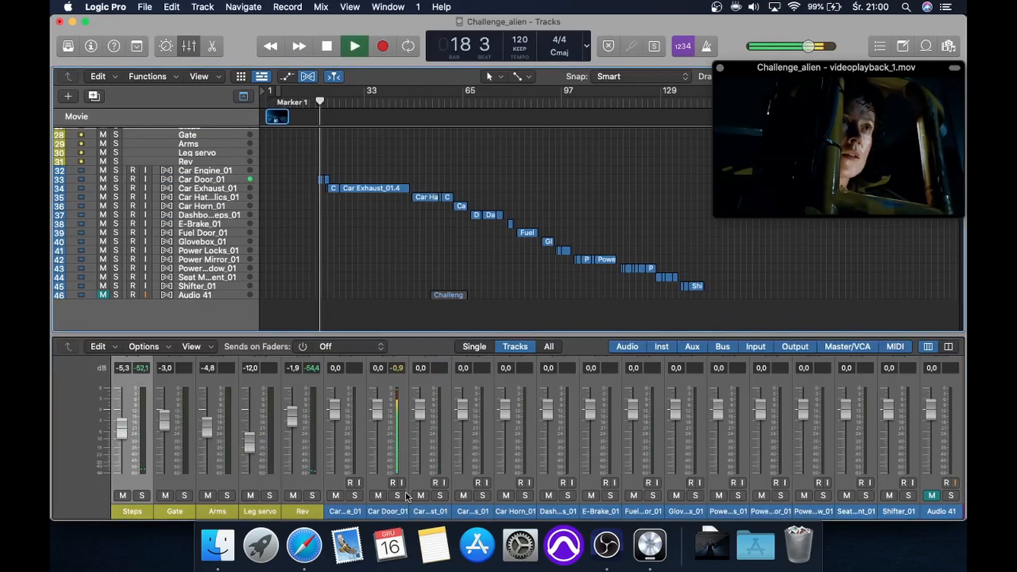
pyautogui.hscroll(3, 463, 452)
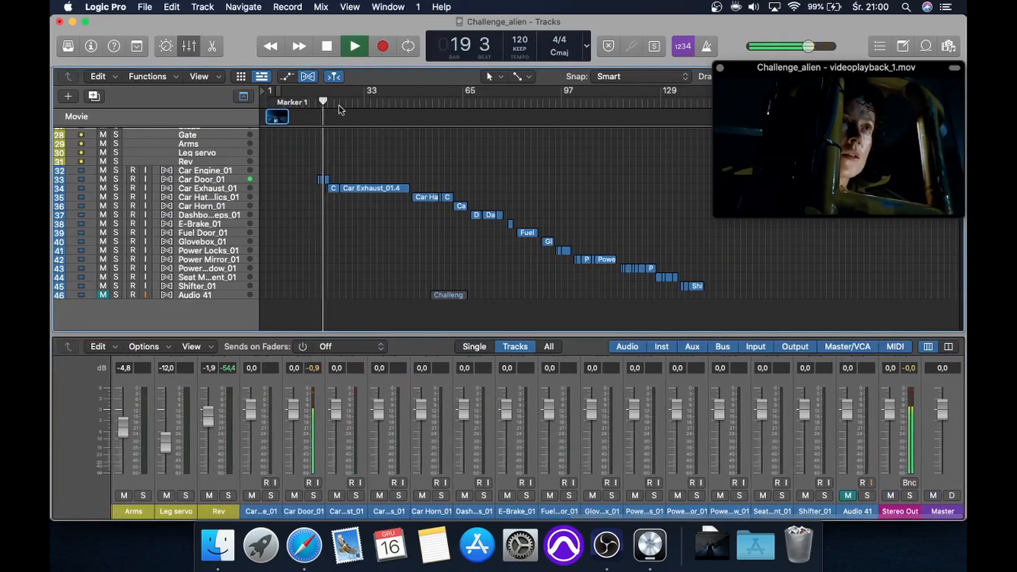
pyautogui.click(340, 103)
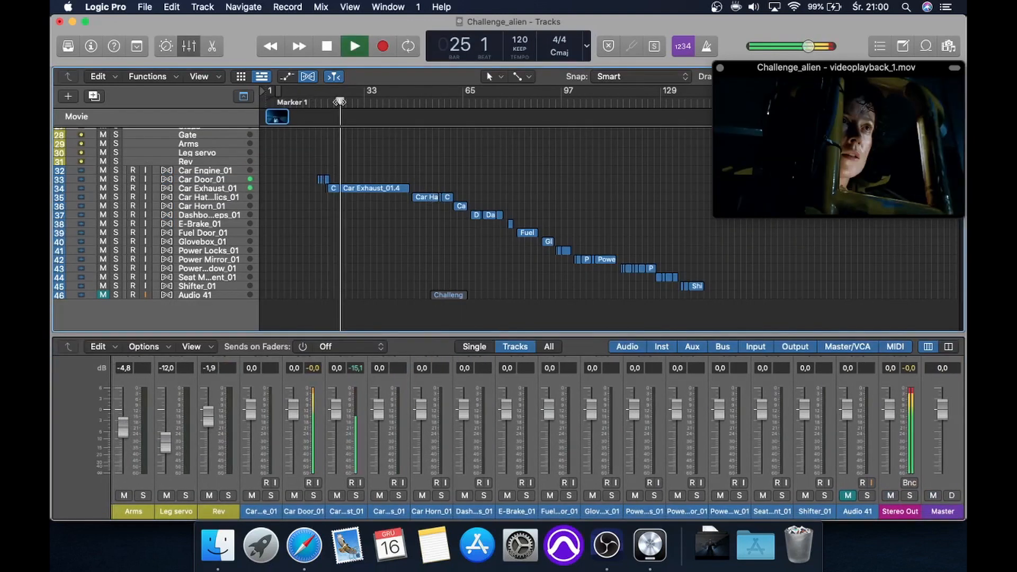
pyautogui.click(418, 101)
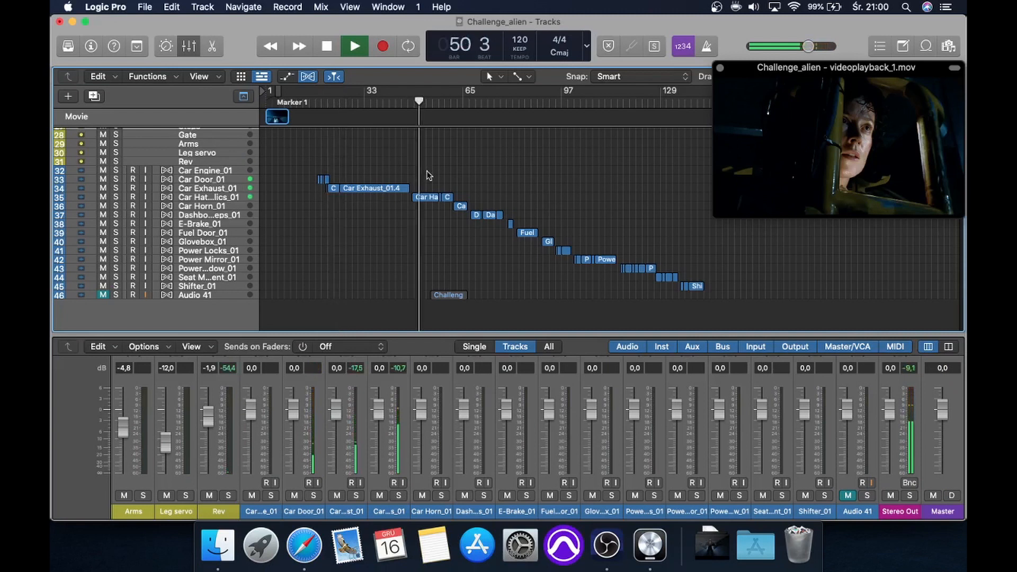
pyautogui.click(458, 102)
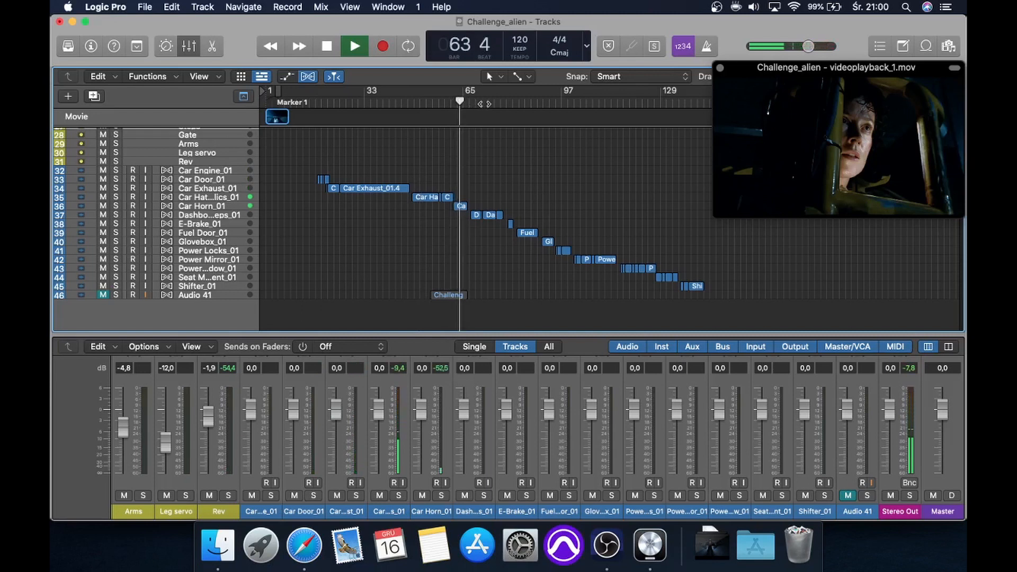
pyautogui.press('space')
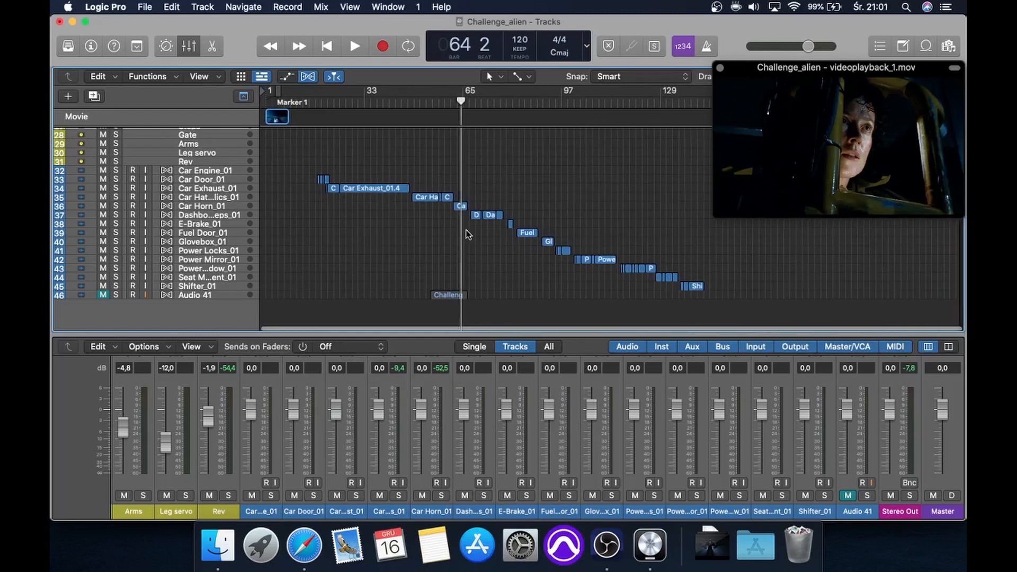
# - Return the playhead to the project start and hide the mixer to view the edited regions under the movie clip
pyautogui.scroll(10, 468, 235)
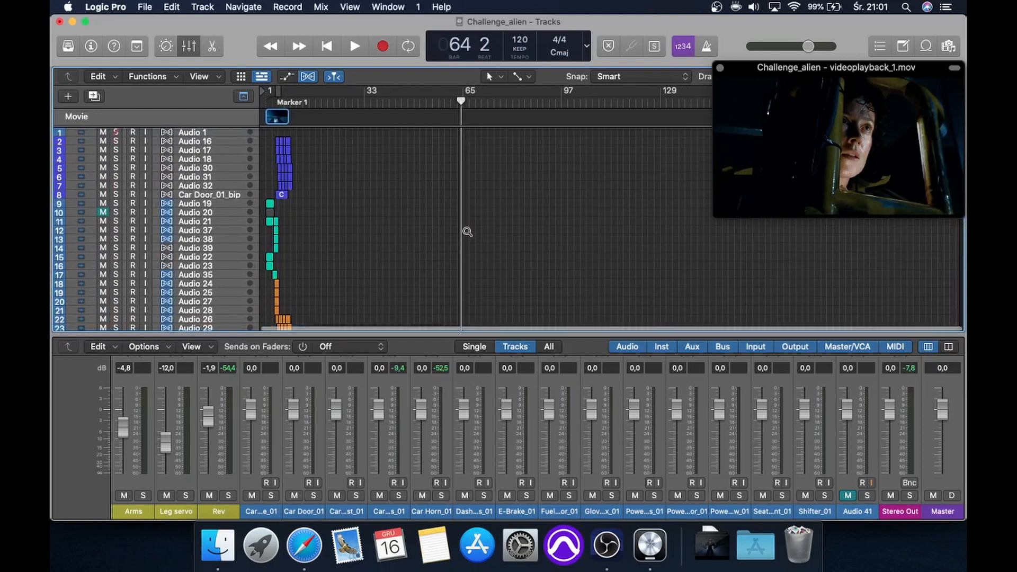
pyautogui.press('super+Right')
pyautogui.press('super+Right')
pyautogui.press('super+Right')
pyautogui.press('super+Right')
pyautogui.press('Return')
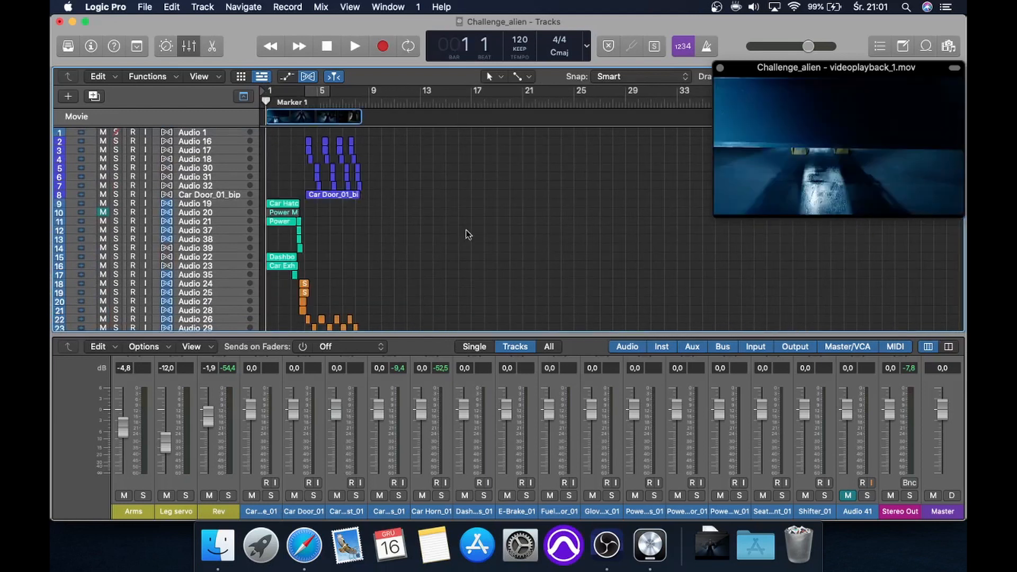
pyautogui.press('x')
pyautogui.scroll(8, 467, 232)
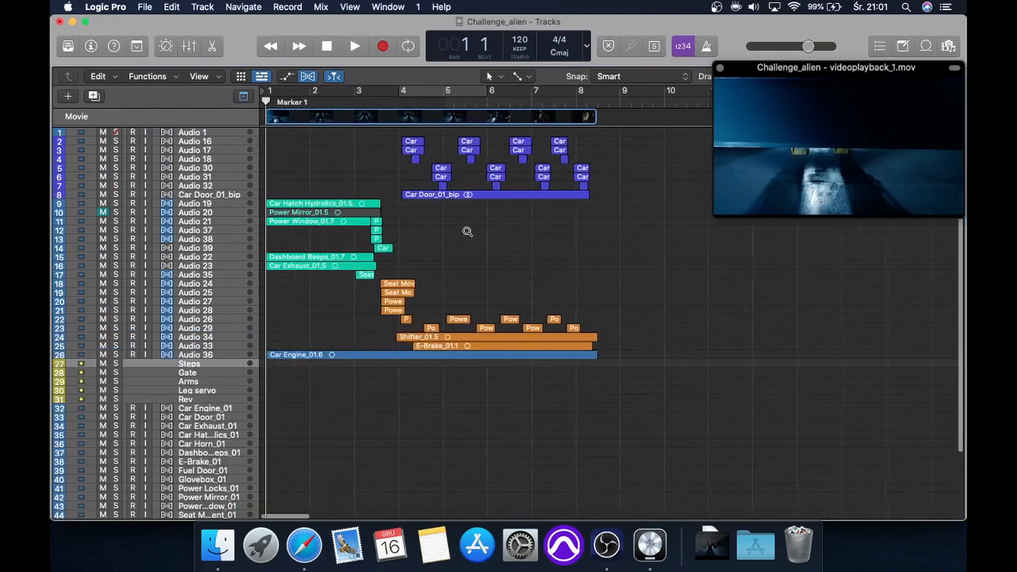
pyautogui.scroll(3, 467, 232)
pyautogui.scroll(-1, 468, 232)
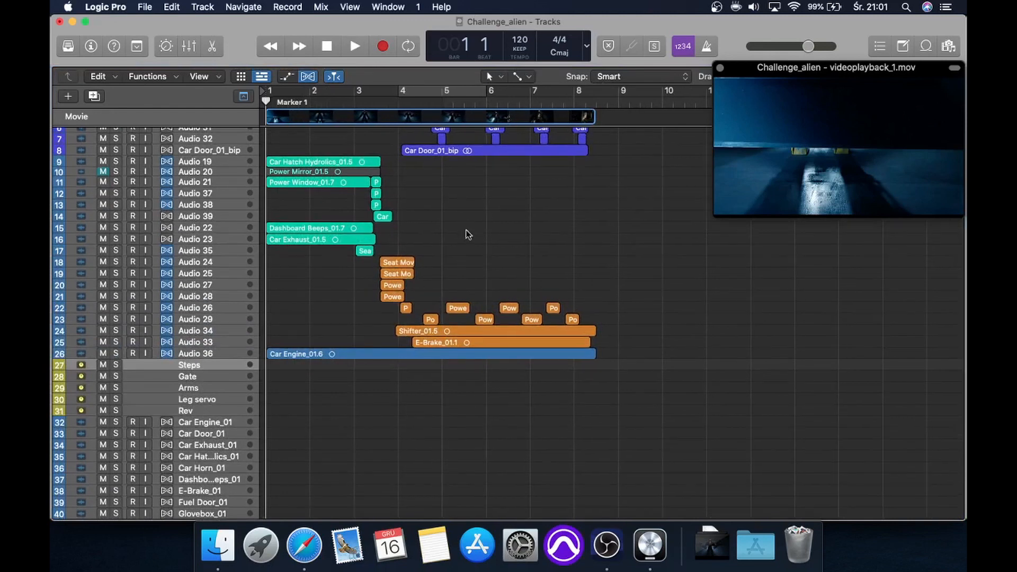
pyautogui.scroll(1, 468, 234)
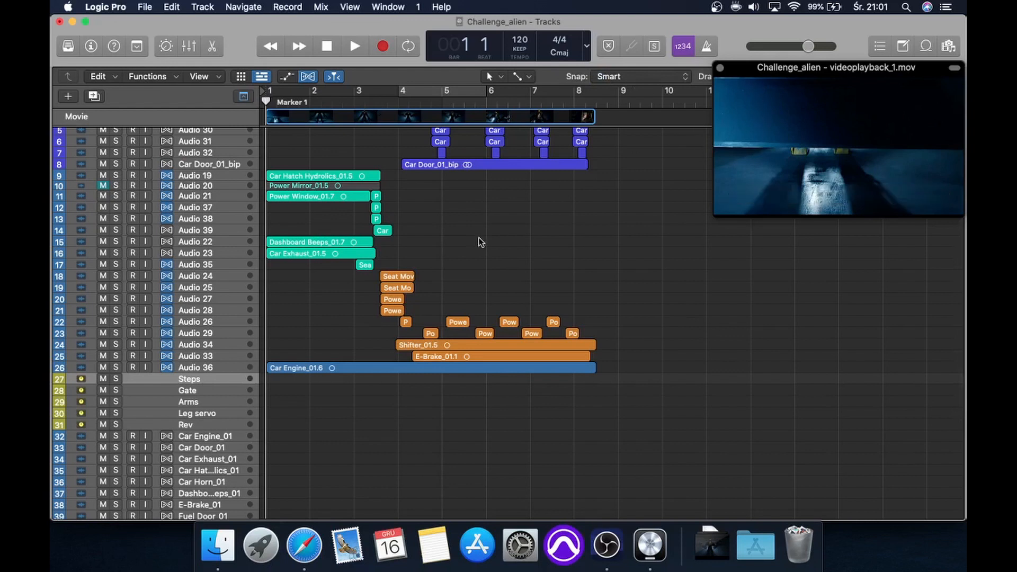
# - Select Audio 19, Audio 22 and Audio 23 in turn and examine the waveforms of the green regions up close
pyautogui.click(229, 170)
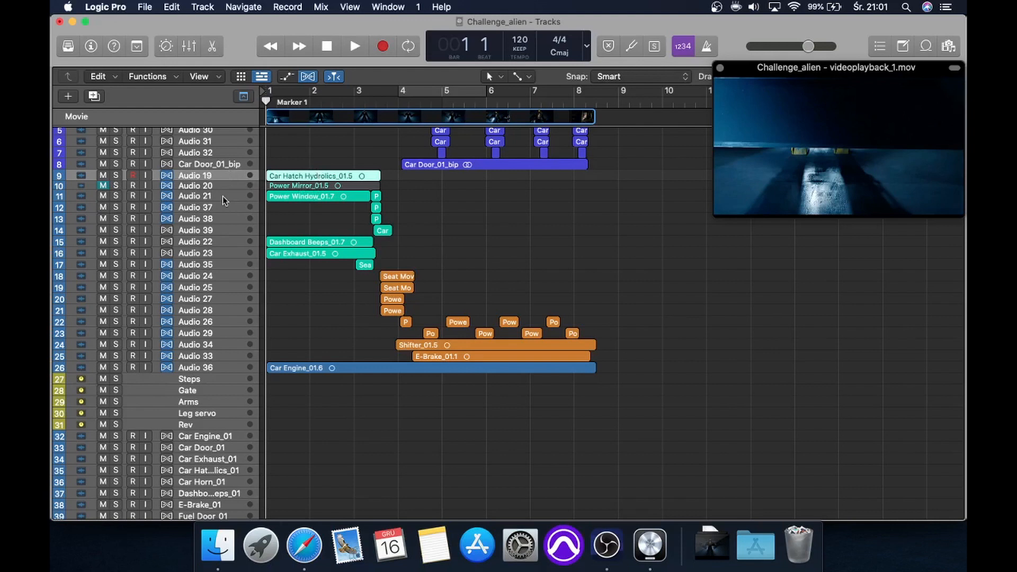
pyautogui.click(218, 239)
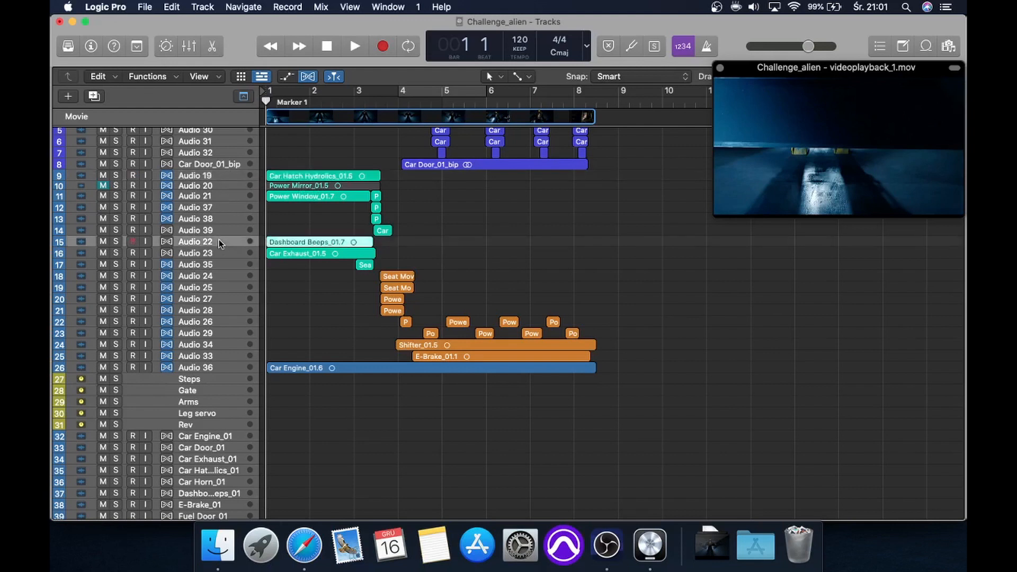
pyautogui.click(218, 255)
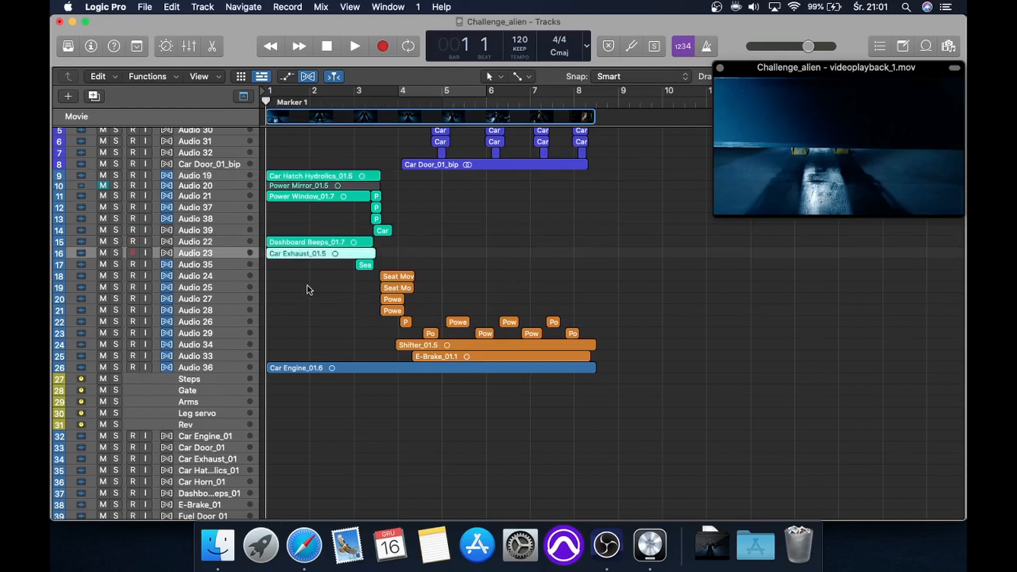
pyautogui.scroll(10, 308, 286)
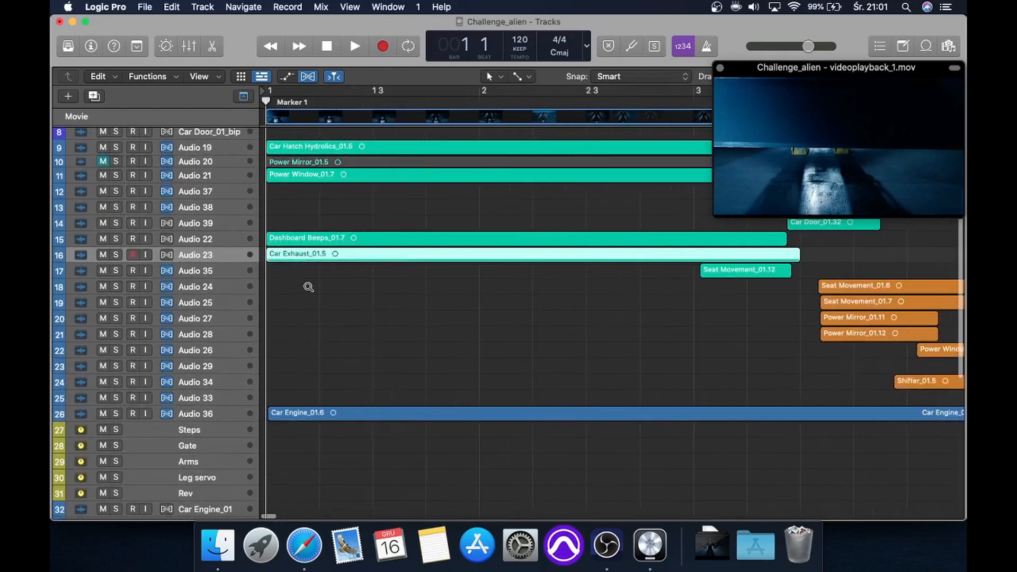
pyautogui.scroll(3, 308, 287)
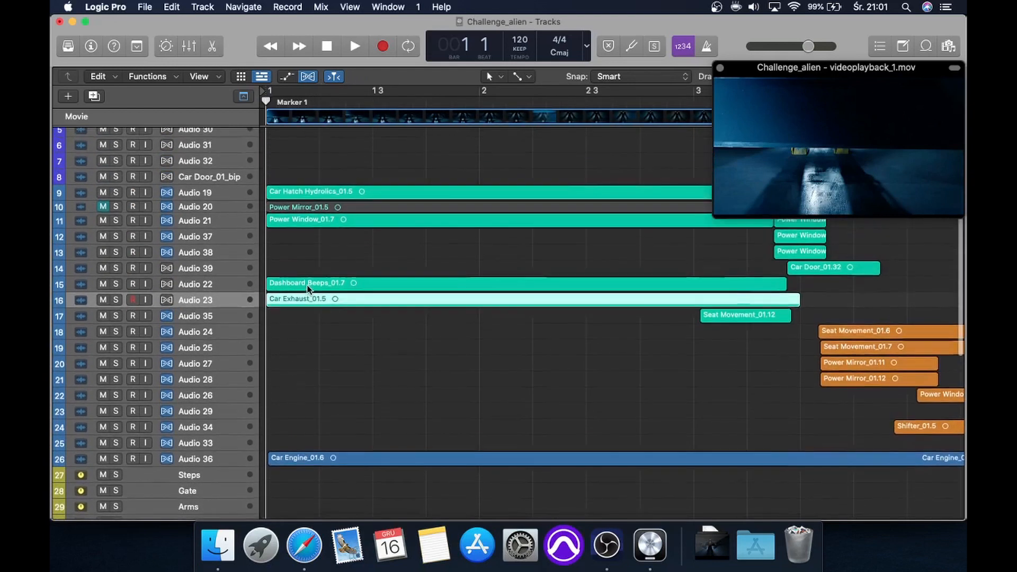
pyautogui.scroll(5, 308, 289)
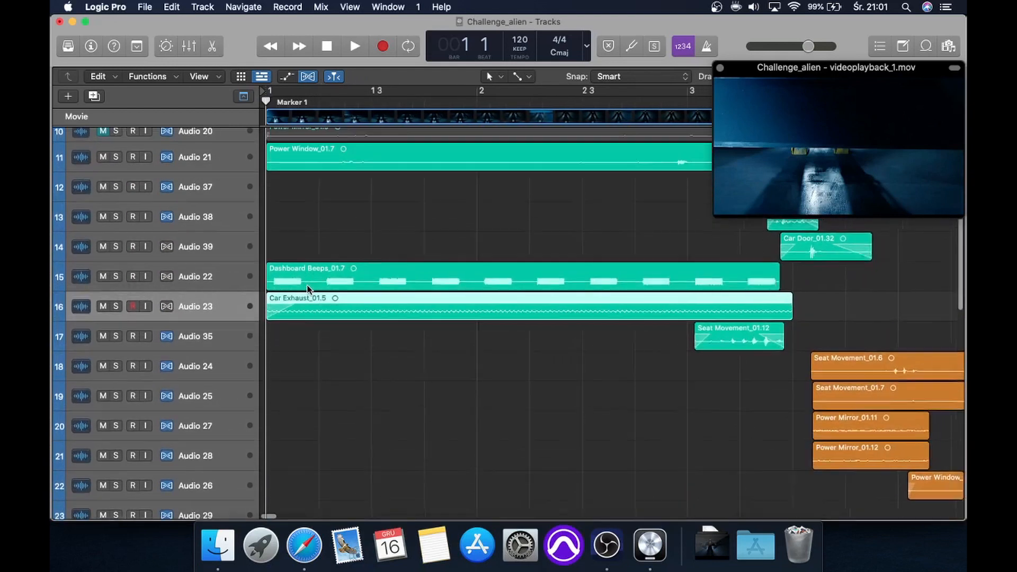
pyautogui.scroll(3, 308, 289)
# - Show the mixer and turn off Flex on the tracks Audio 19, 20, 21, 37 and 38
pyautogui.press('x')
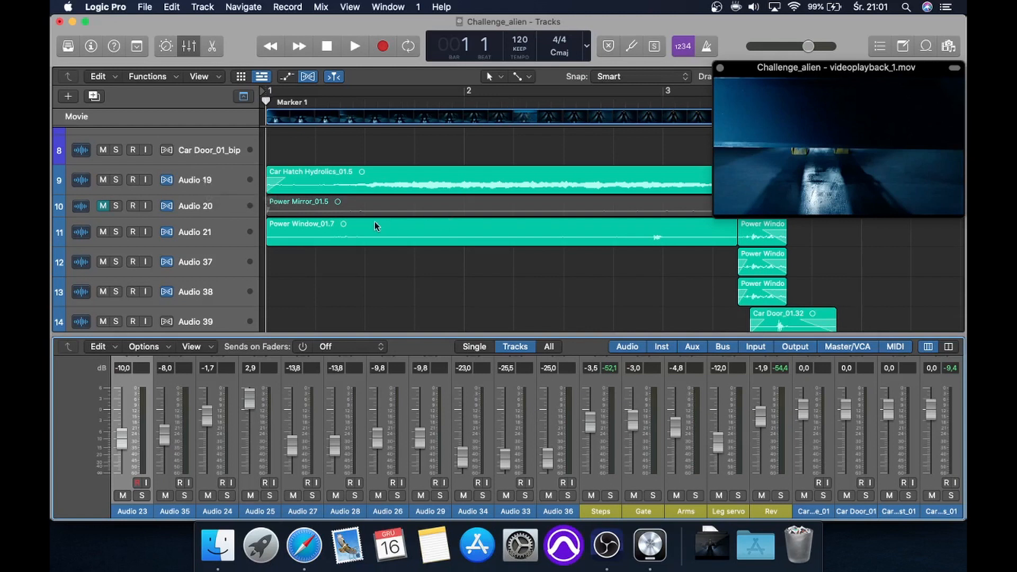
pyautogui.click(167, 183)
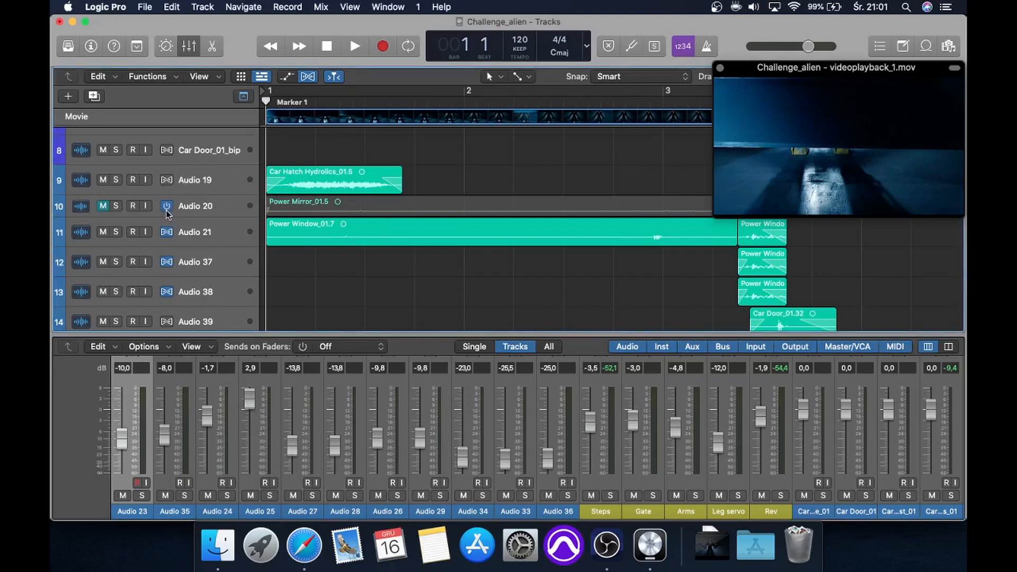
pyautogui.click(166, 207)
pyautogui.click(167, 233)
pyautogui.click(167, 262)
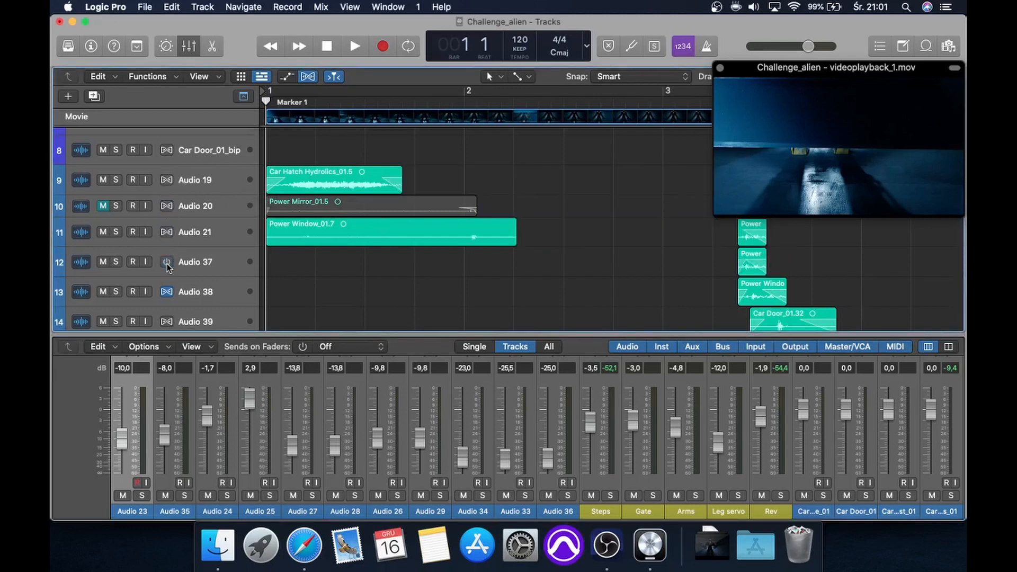
pyautogui.click(166, 292)
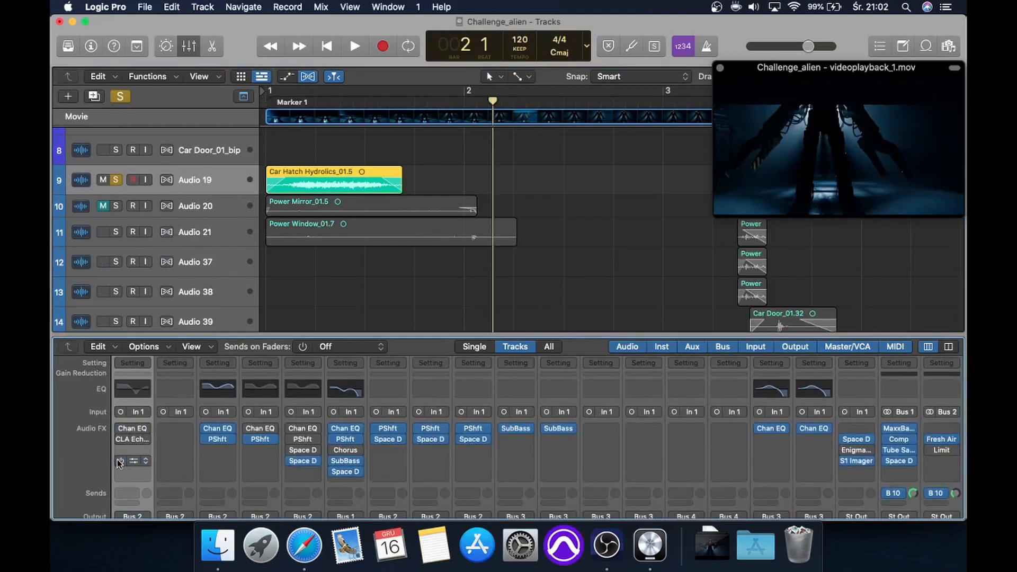
# - Play the soloed Car Hatch Hydrolics_01.5 region from the project start with Flex off, and stop playback
pyautogui.press('Return')
pyautogui.press('space')
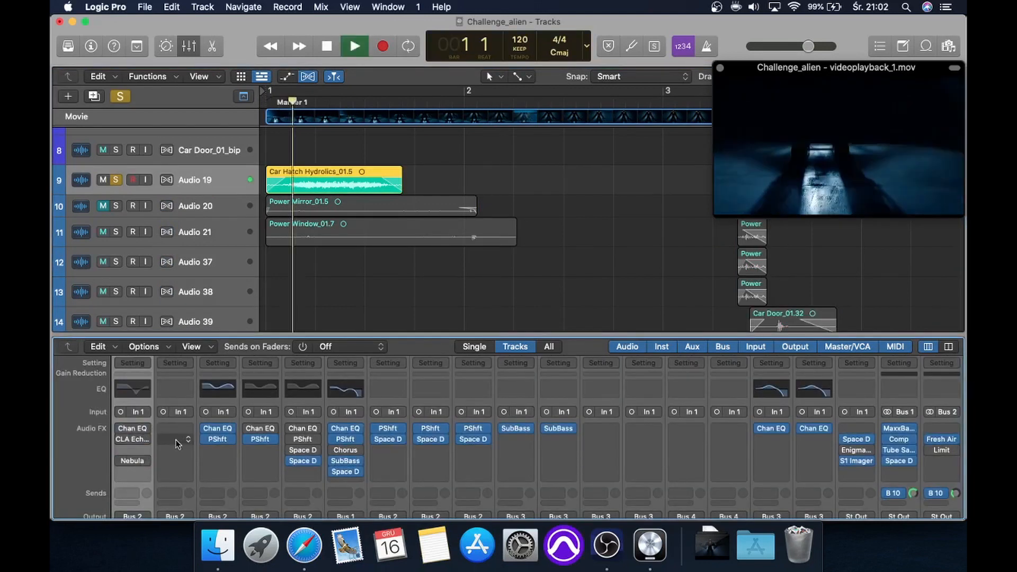
pyautogui.press('space')
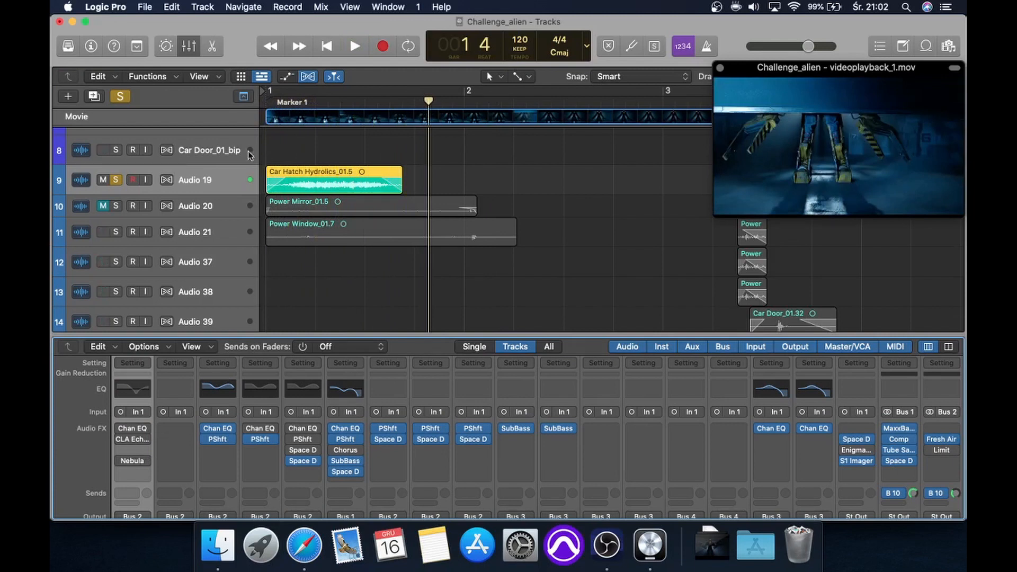
# - Turn Flex back on for Audio 19 and play the soloed track from the project start
pyautogui.click(166, 179)
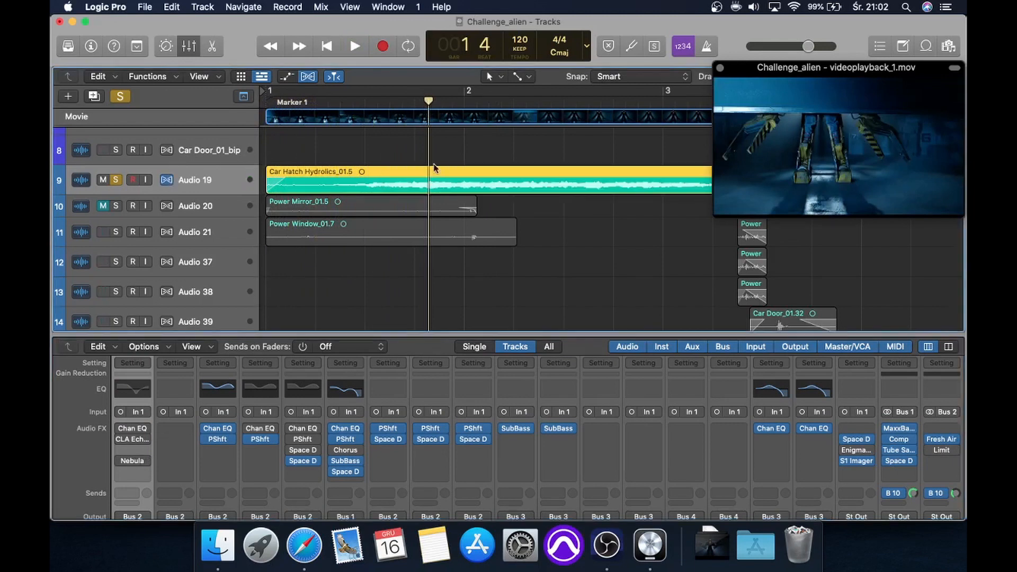
pyautogui.press('Return')
pyautogui.press('space')
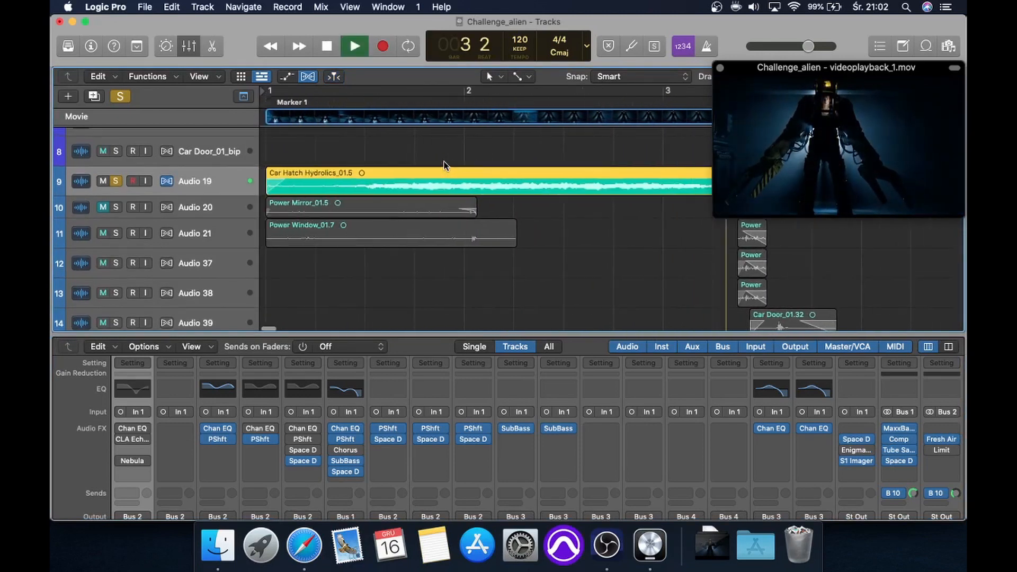
# - Stop playback, turn on the Channel EQ on Audio 19, view its curve, and play the soloed track with the EQ active
pyautogui.press('space')
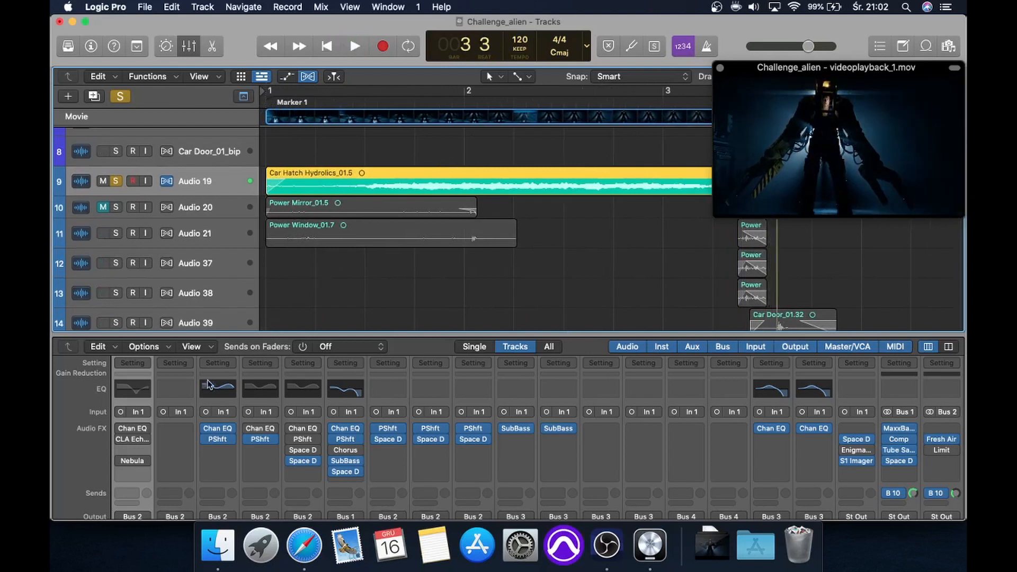
pyautogui.click(137, 429)
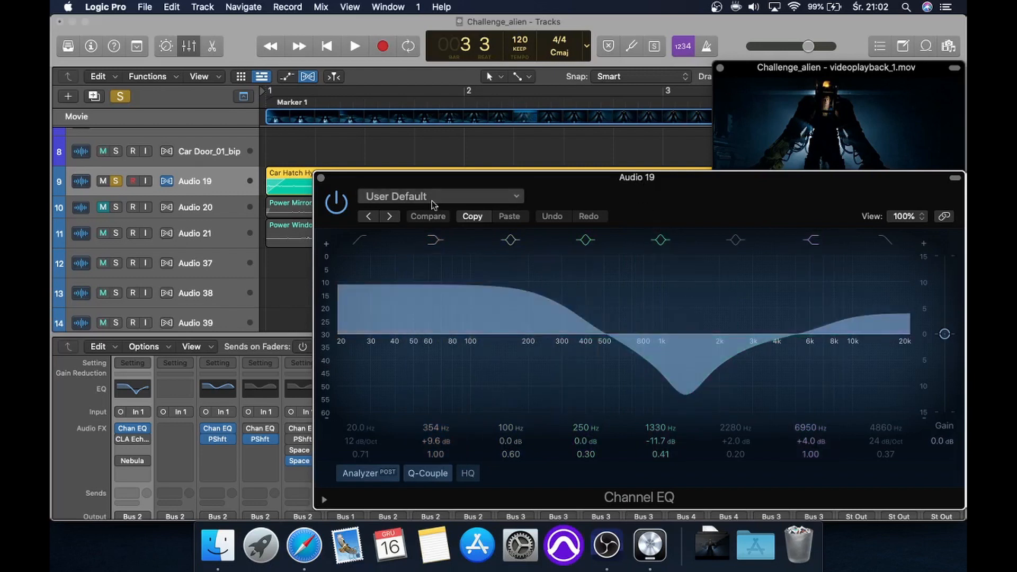
pyautogui.click(320, 179)
pyautogui.press('space')
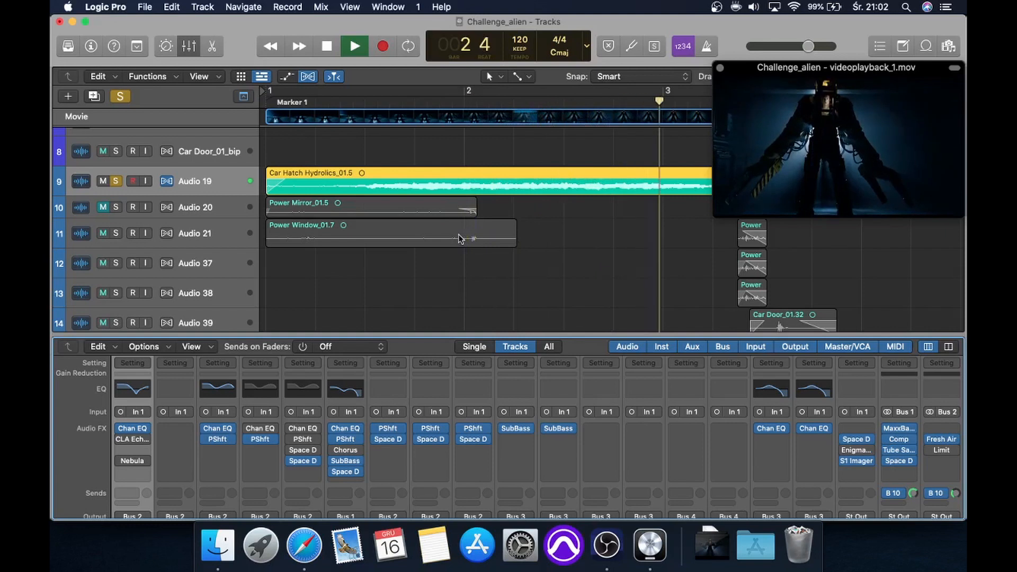
pyautogui.press('space')
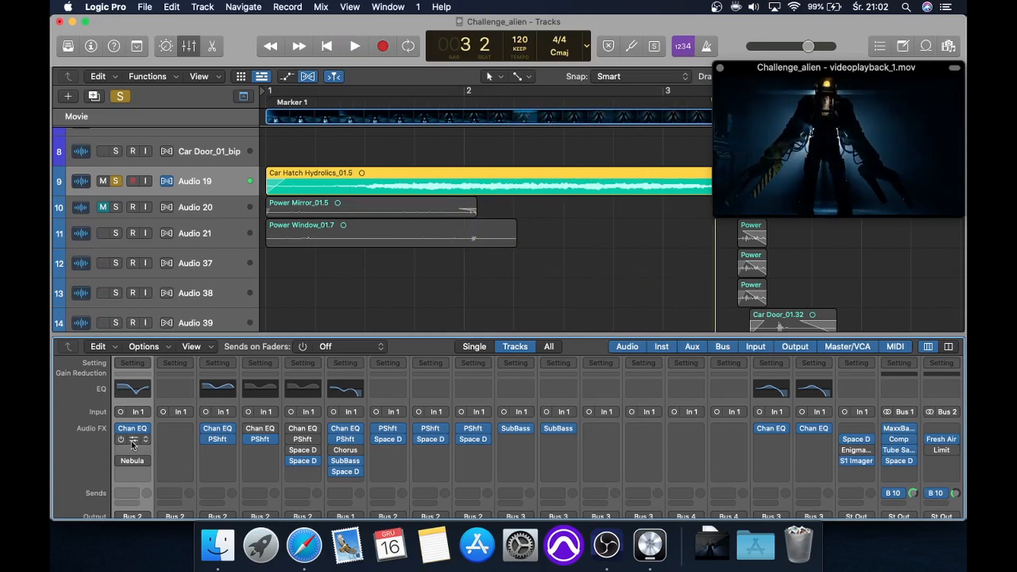
# - Turn on the CLA EchoSphere plate reverb on Audio 19, show its settings beside the tracks, and play the soloed track through it
pyautogui.click(130, 440)
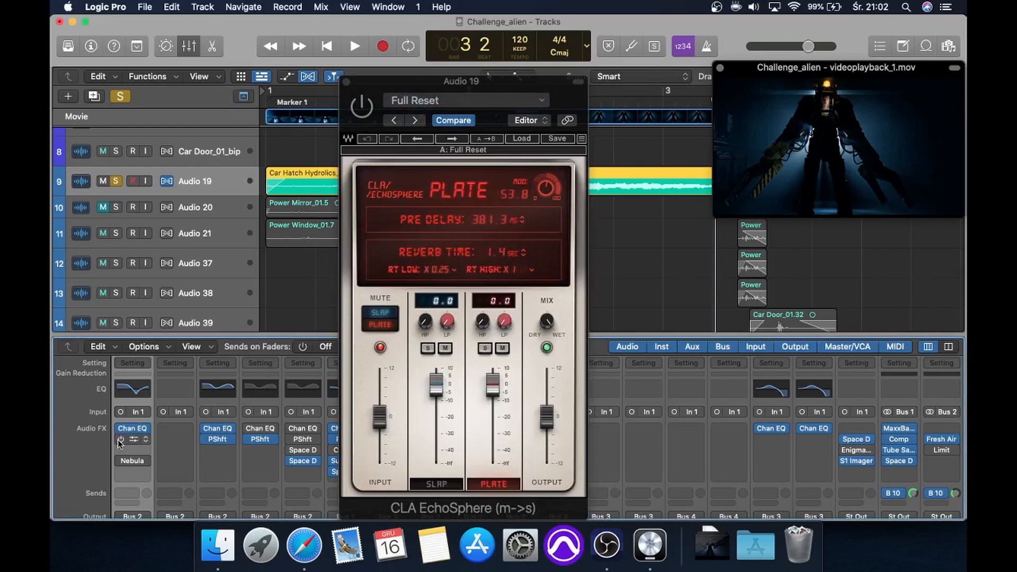
pyautogui.click(119, 440)
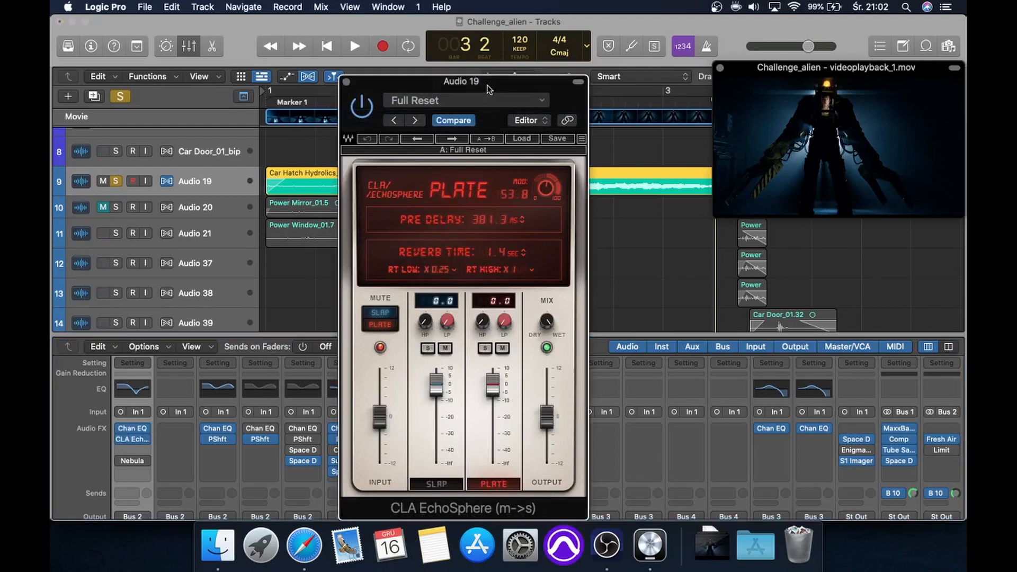
pyautogui.moveTo(488, 84); pyautogui.dragTo(649, 56)
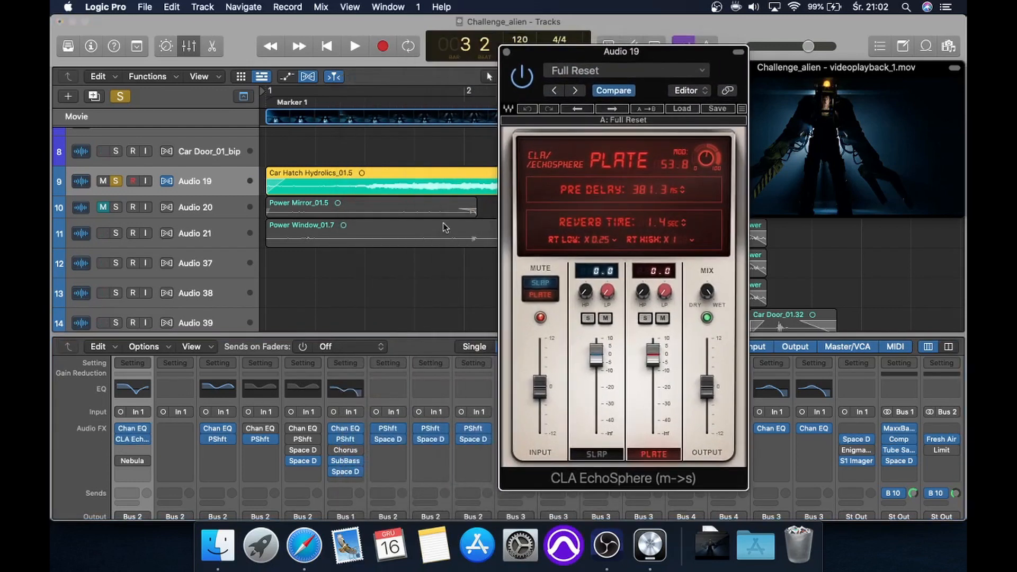
pyautogui.scroll(-5, 446, 228)
pyautogui.press('space')
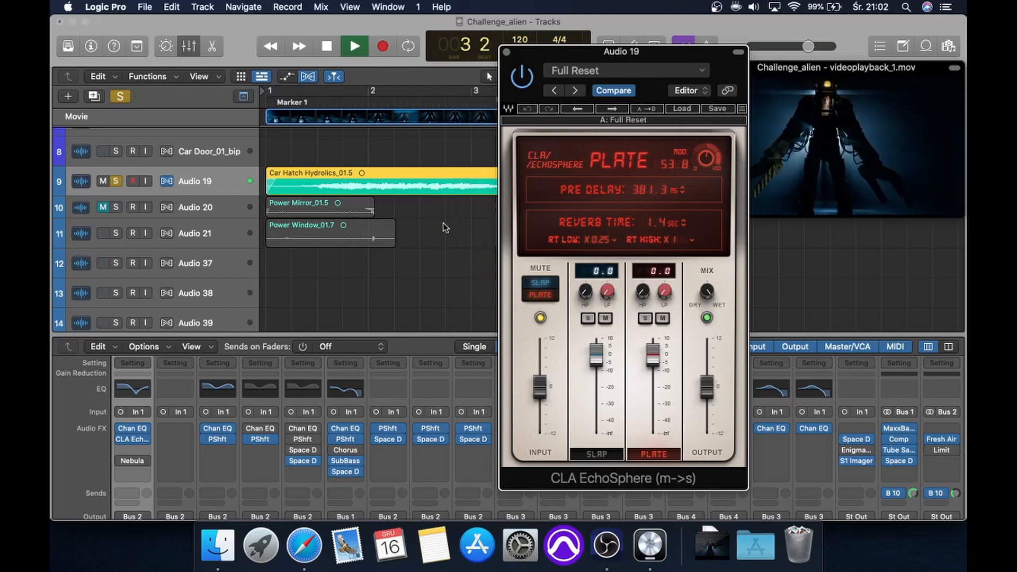
pyautogui.press('space')
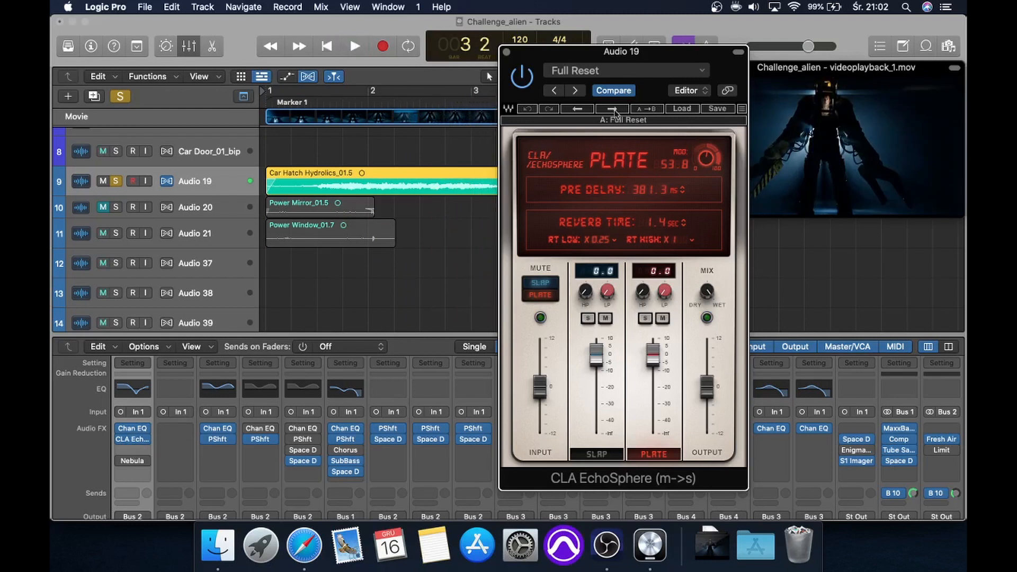
# - Turn on the Nebula chorus on Audio 19, close EchoSphere, play the soloed track with Nebula's settings shown, and close the plug-in
pyautogui.click(134, 460)
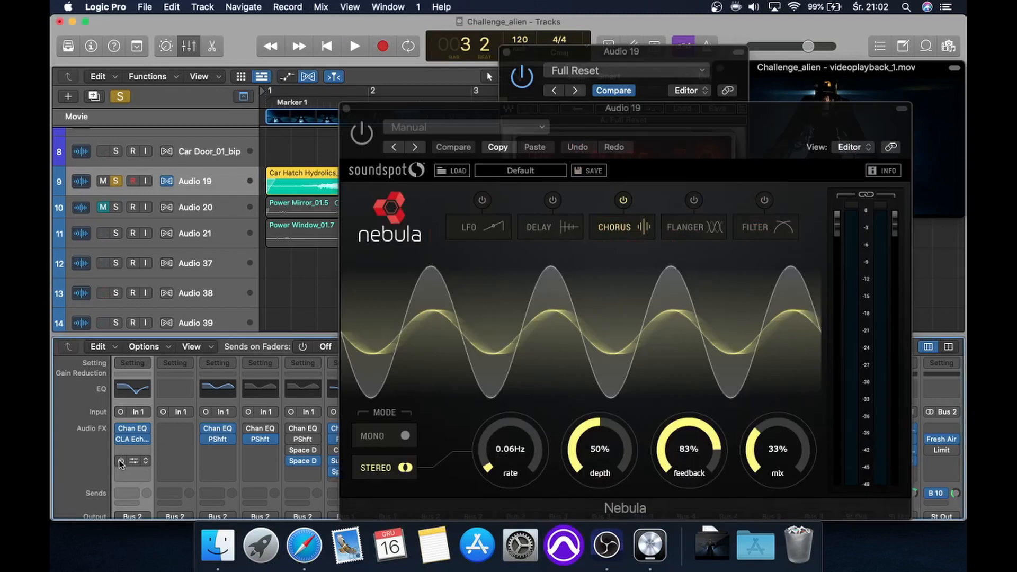
pyautogui.click(507, 52)
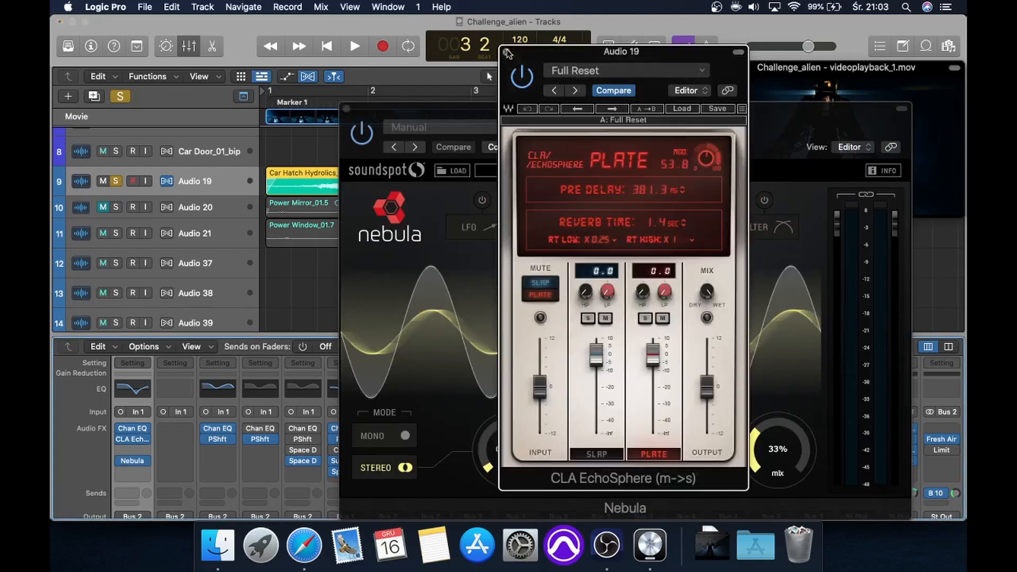
pyautogui.moveTo(585, 115); pyautogui.dragTo(593, 62)
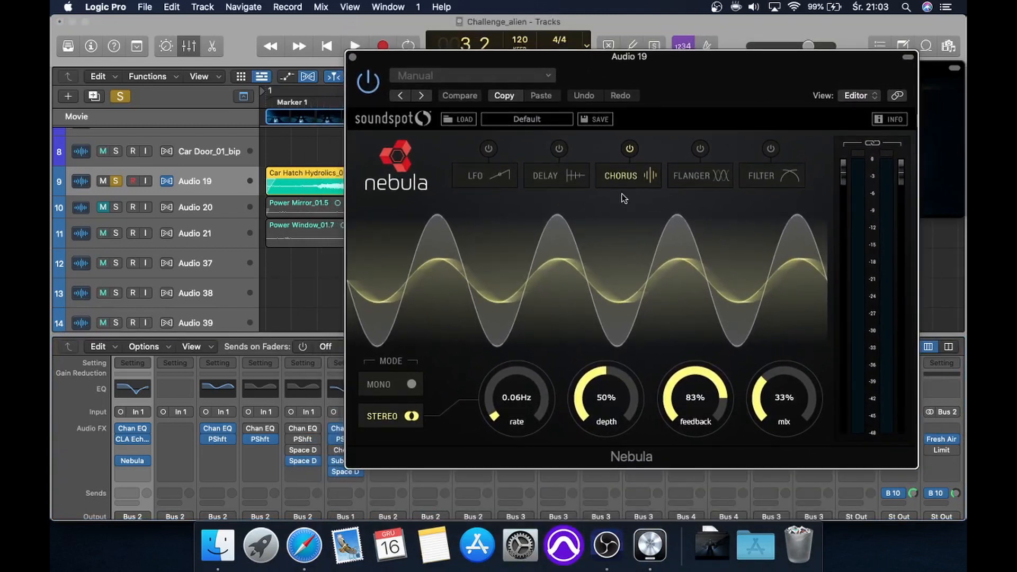
pyautogui.press('space')
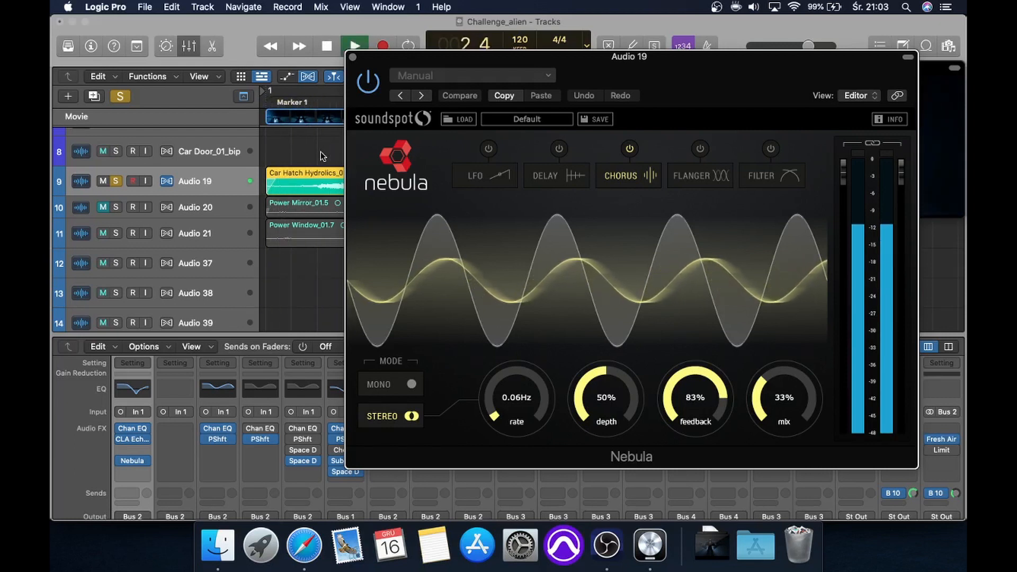
pyautogui.press('space')
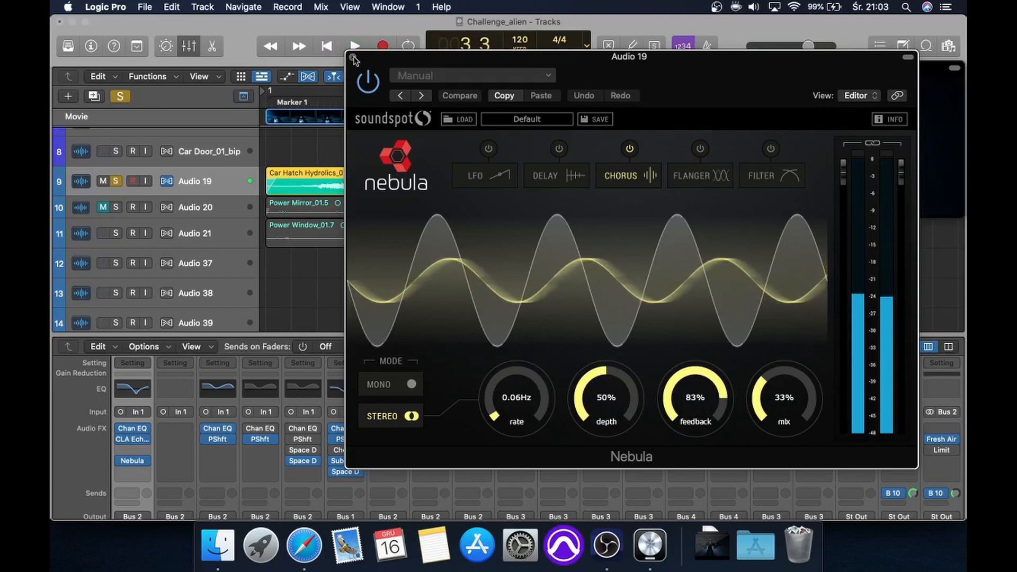
pyautogui.click(352, 57)
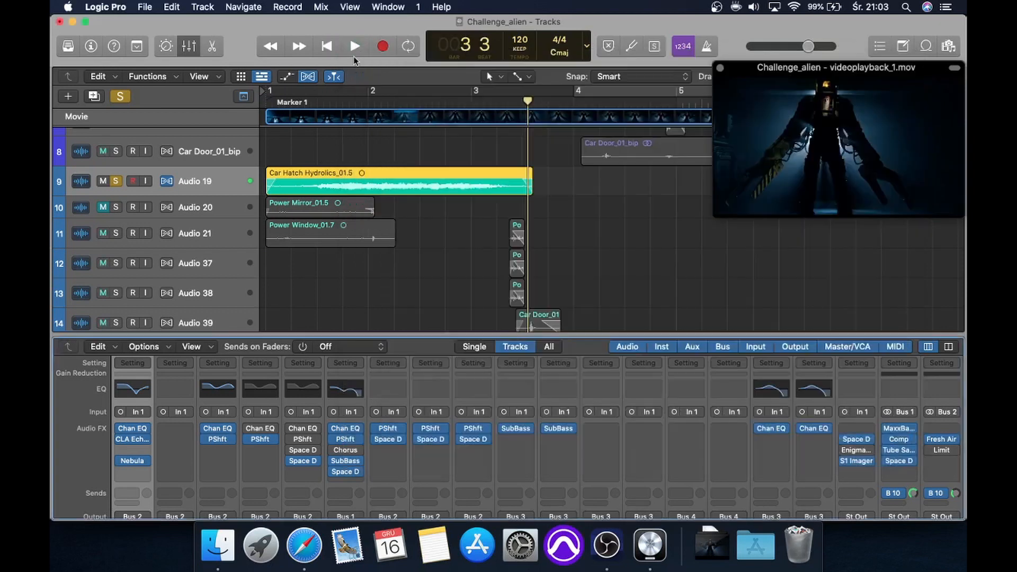
# - Solo Audio 21 instead of Audio 19 and play it from the project start with its Channel EQ and Pitch Shifter bypassed
pyautogui.click(116, 181)
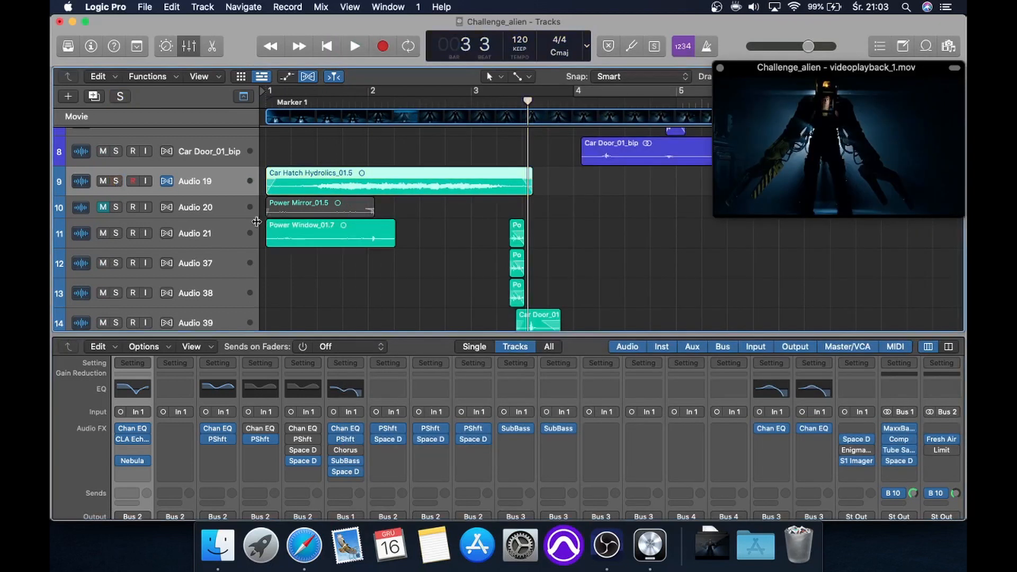
pyautogui.click(116, 233)
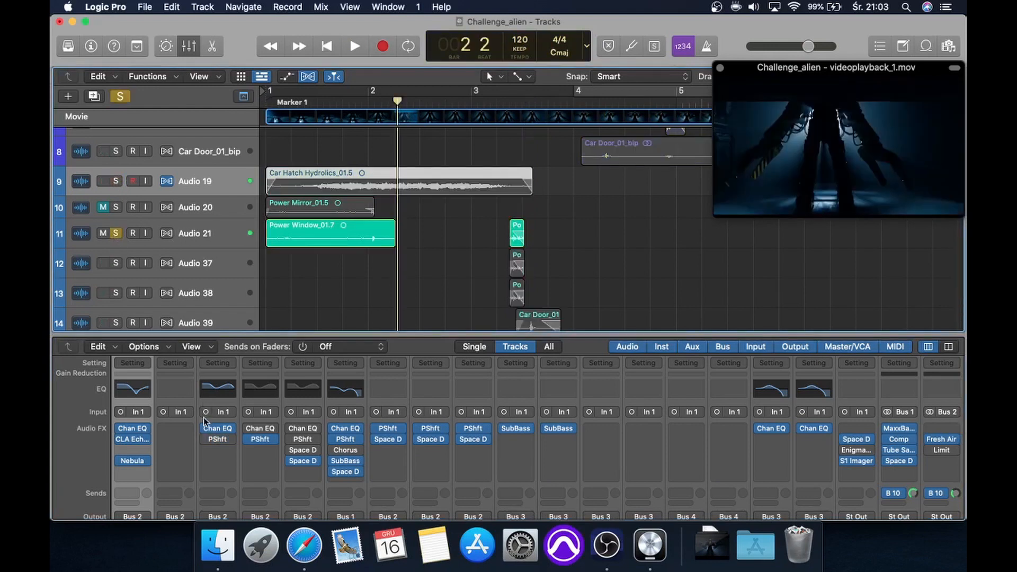
pyautogui.press('Return')
pyautogui.press('space')
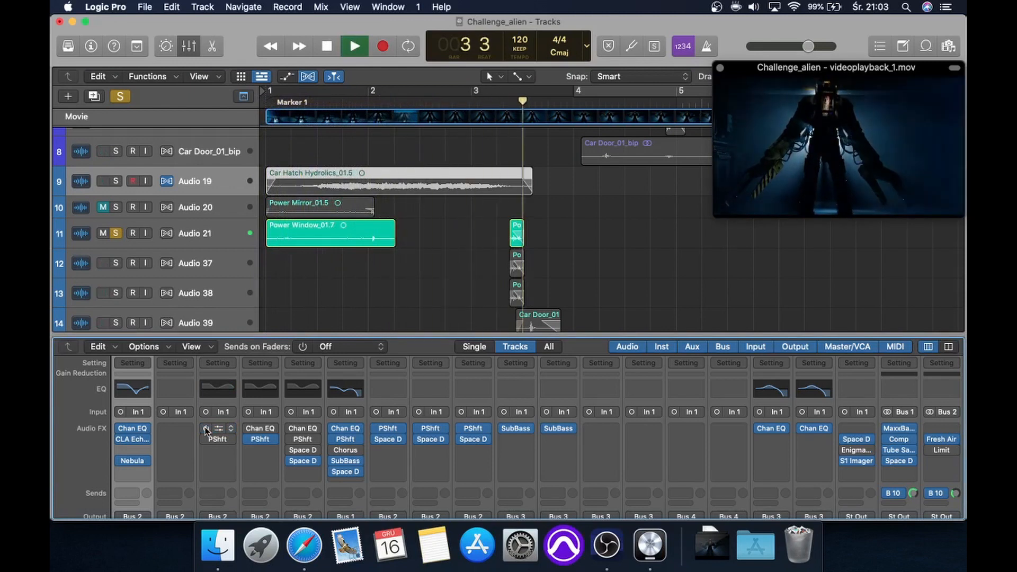
pyautogui.press('space')
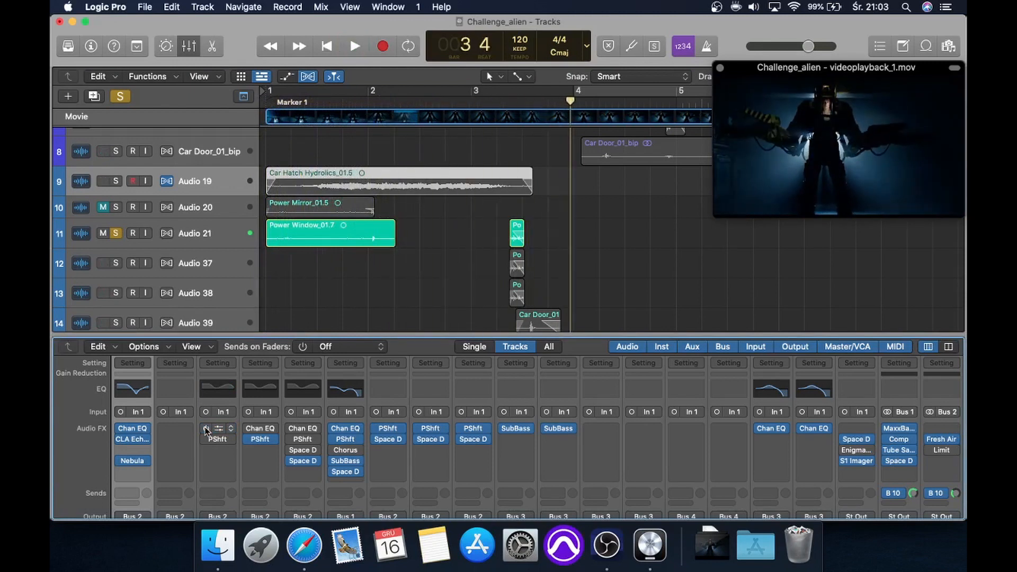
# - Turn the Channel EQ back on for Audio 21, show its curve while playing the soloed track, and close the plug-in
pyautogui.click(206, 429)
pyautogui.click(217, 429)
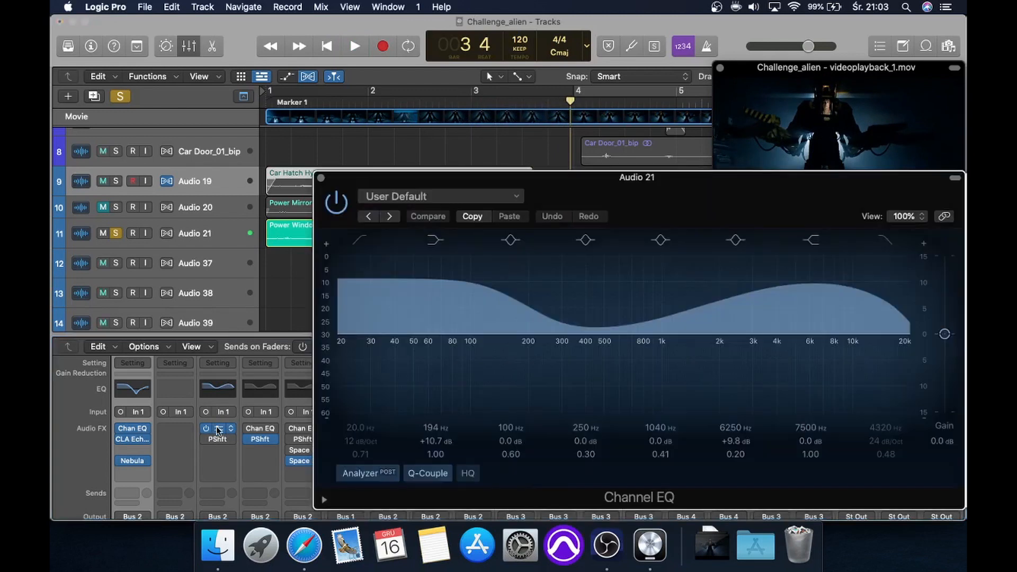
pyautogui.press('space')
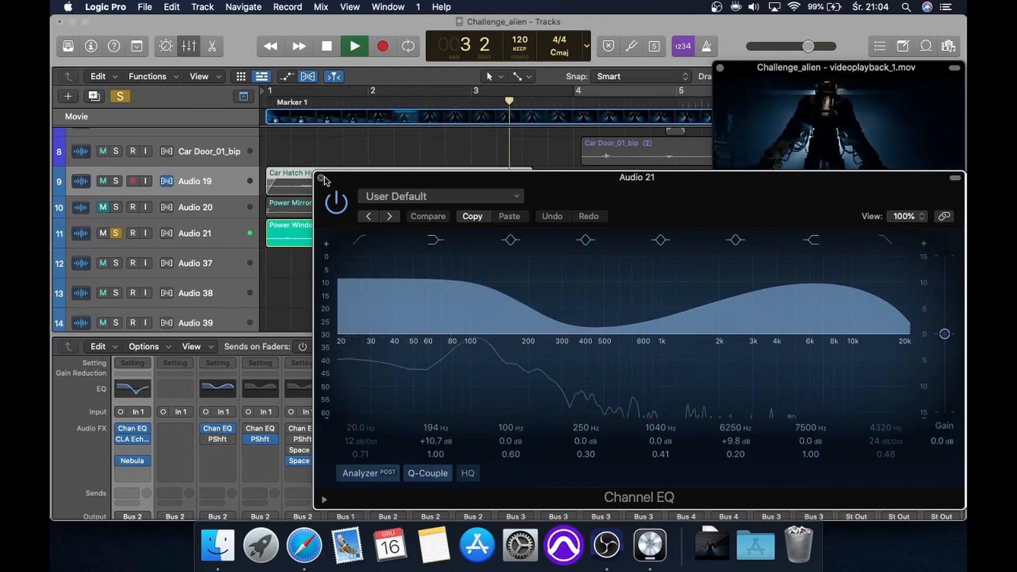
pyautogui.press('space')
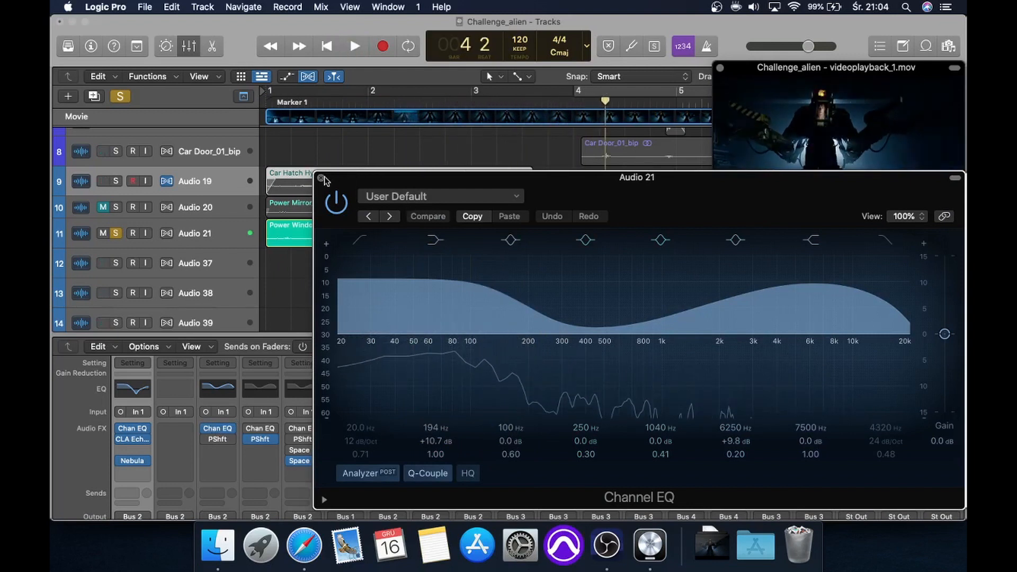
pyautogui.click(320, 178)
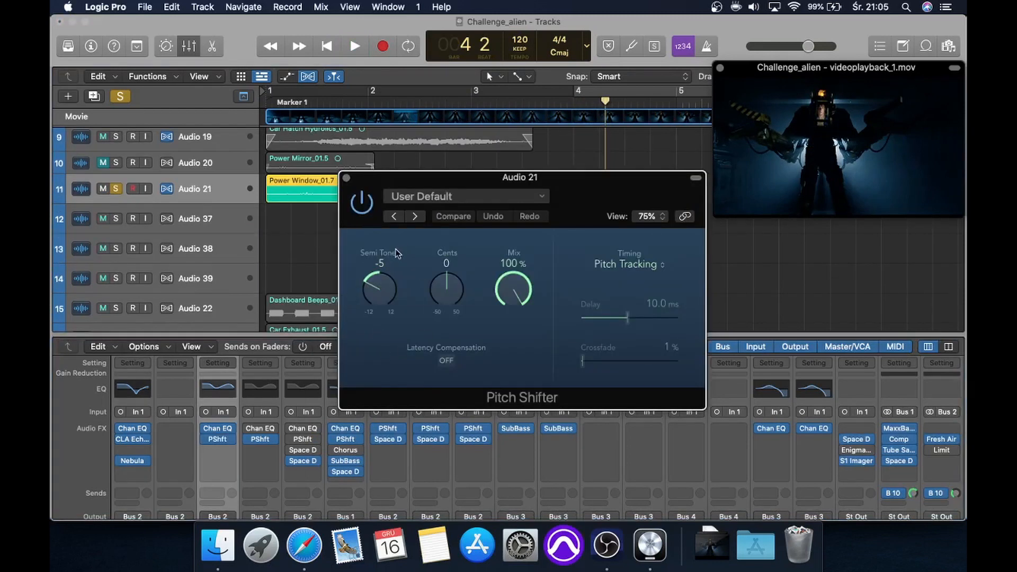
# - With Flex and the Pitch Shifter at -5 semitones on for Audio 21, play the soloed Power Window_01.7 from the project start
pyautogui.click(346, 178)
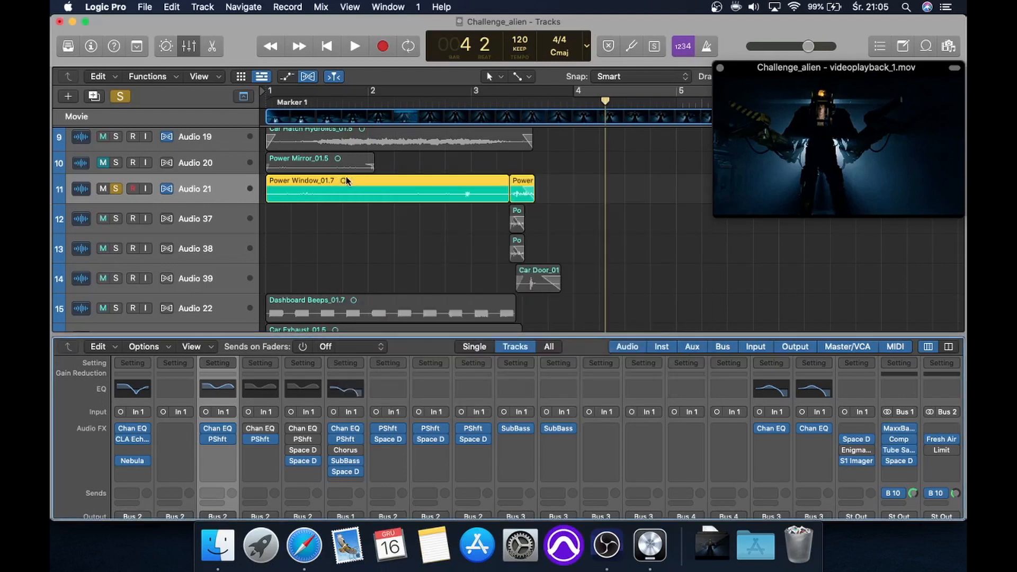
pyautogui.press('Return')
pyautogui.press('space')
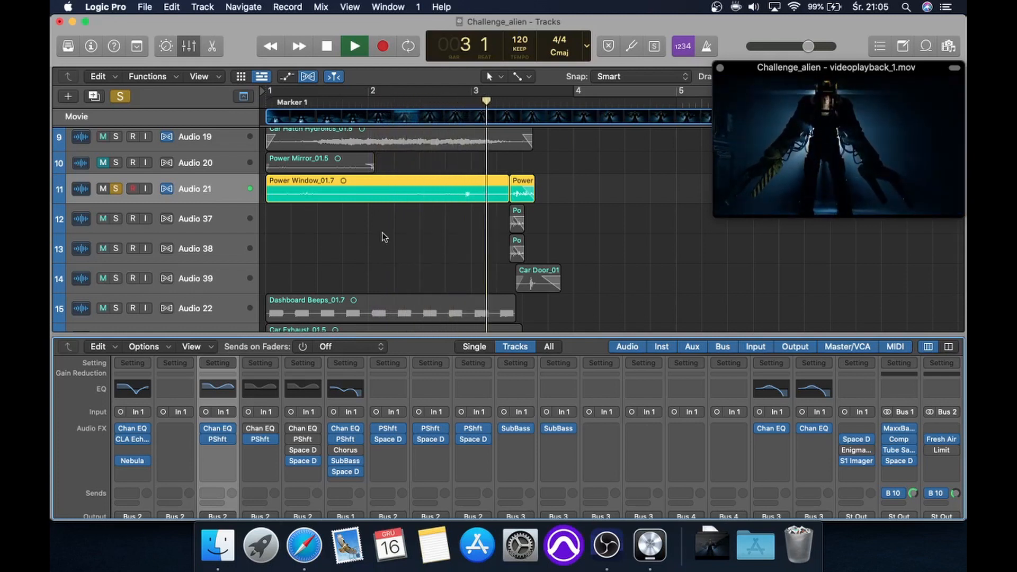
pyautogui.press('space')
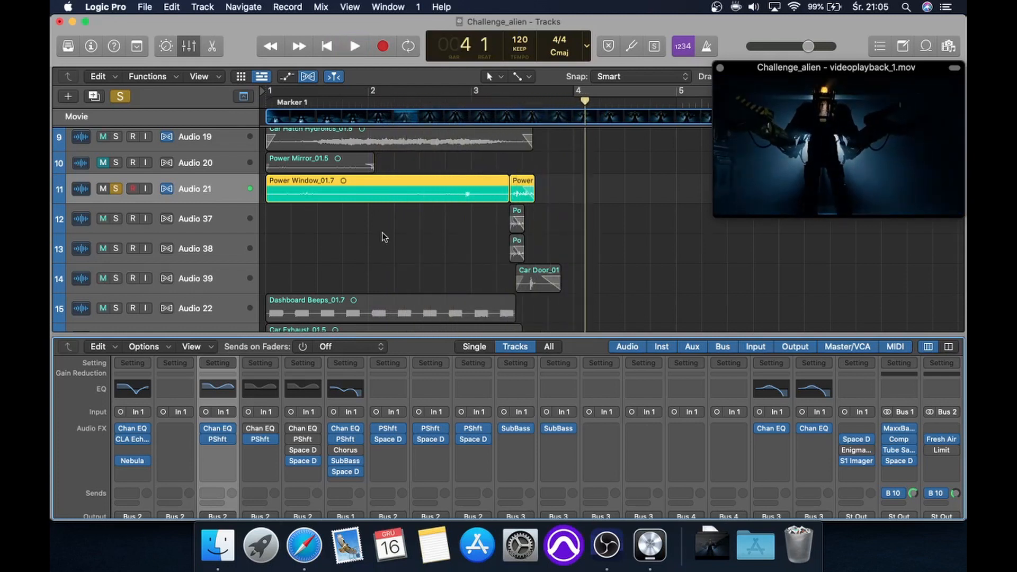
# - Solo Audio 37 and Audio 38 together with Audio 21 and play the layered regions from just before bar 3
pyautogui.click(212, 220)
pyautogui.click(193, 247)
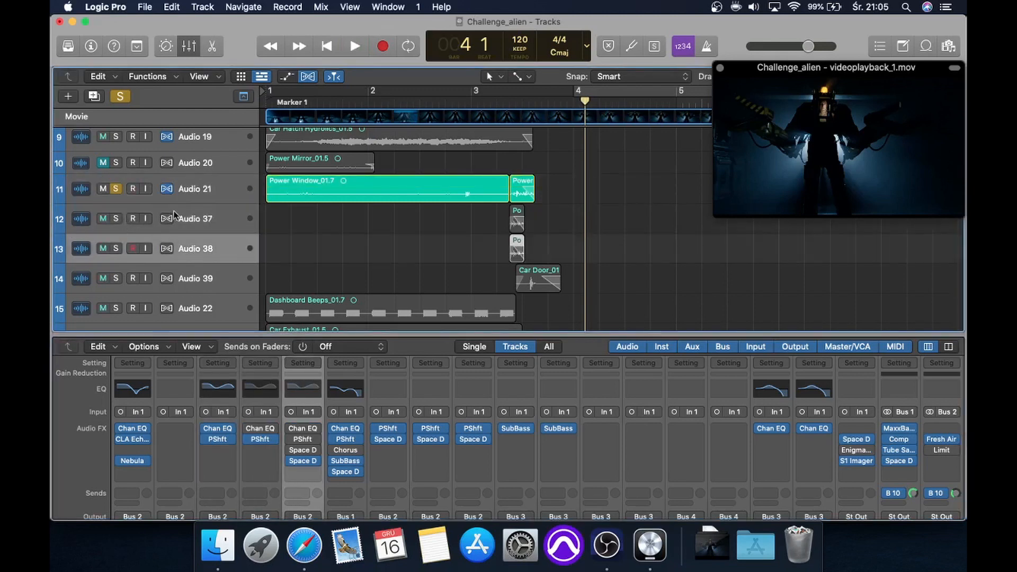
pyautogui.keyDown('shift'); pyautogui.click(192, 218); pyautogui.keyUp('shift')
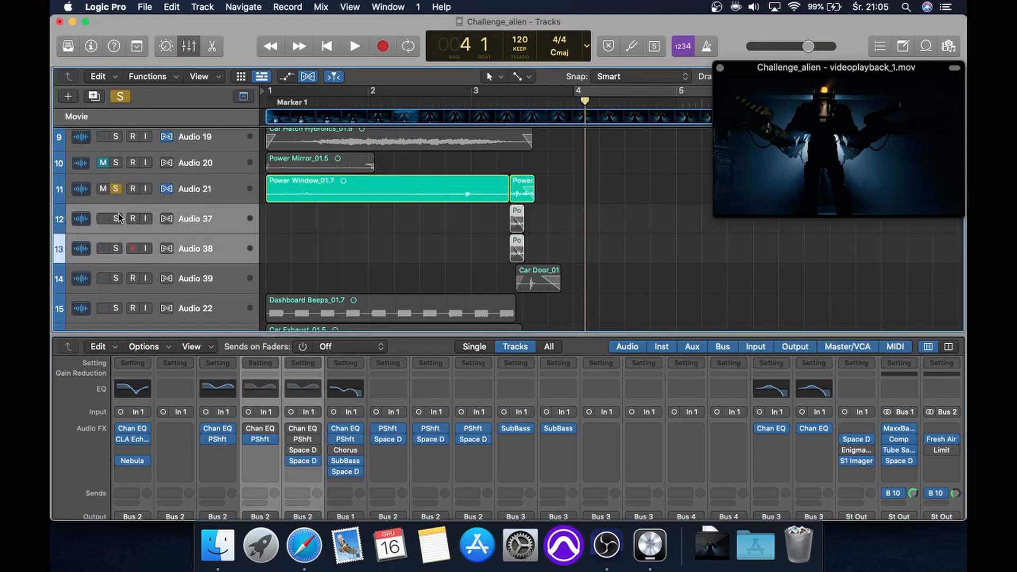
pyautogui.click(117, 219)
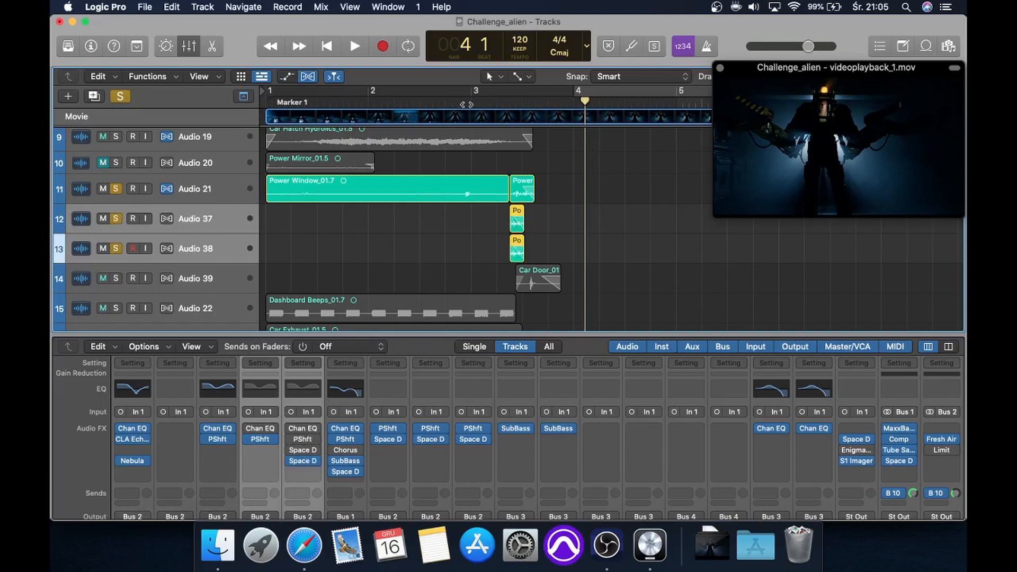
pyautogui.click(447, 100)
pyautogui.press('space')
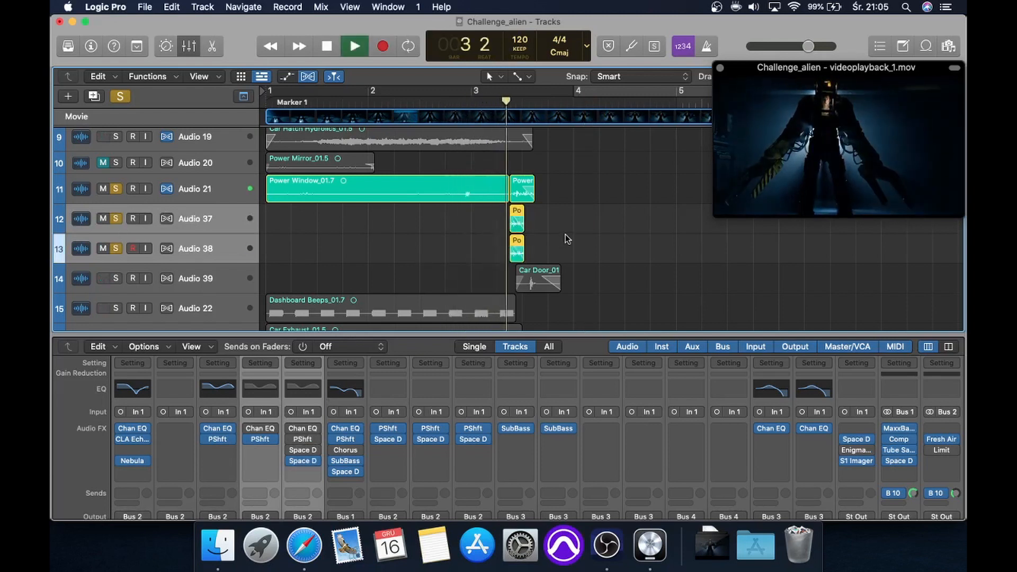
pyautogui.press('space')
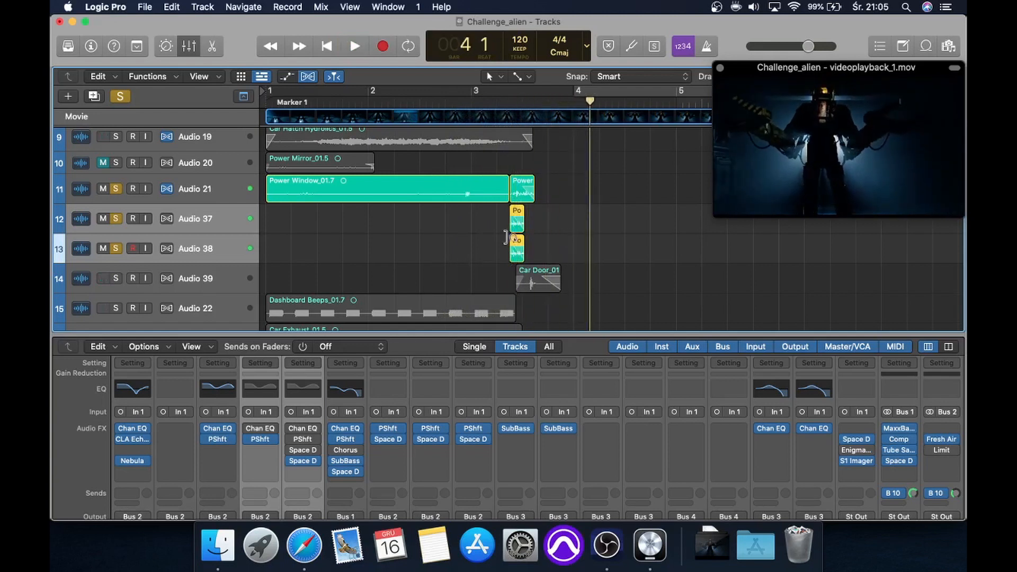
# - Unsolo Audio 21, 37 and 38, and play the soloed Dashboard Beeps_01.7 on Audio 22 with its Pitch Shifter and Space Designer bypassed
pyautogui.click(118, 190)
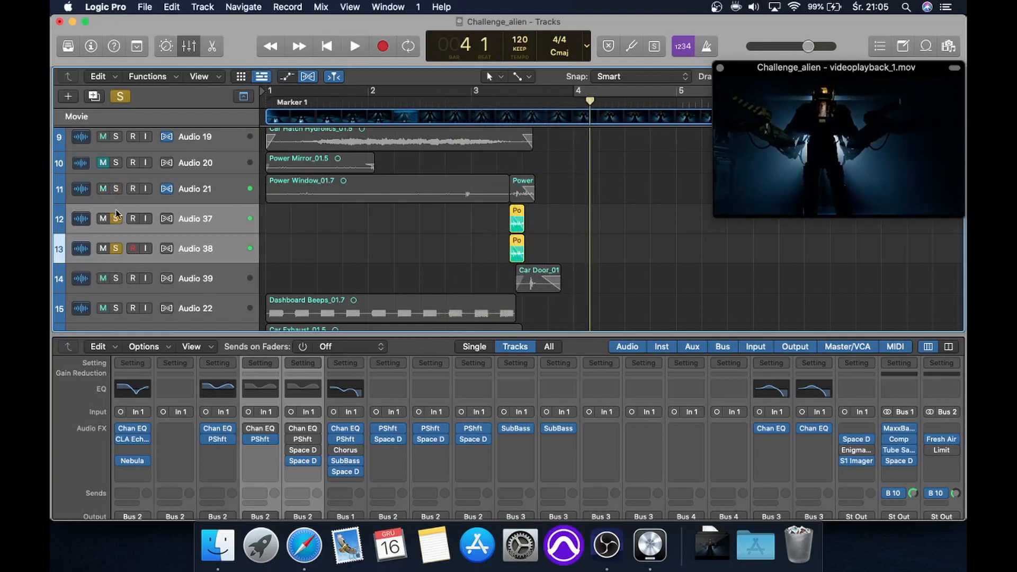
pyautogui.click(116, 217)
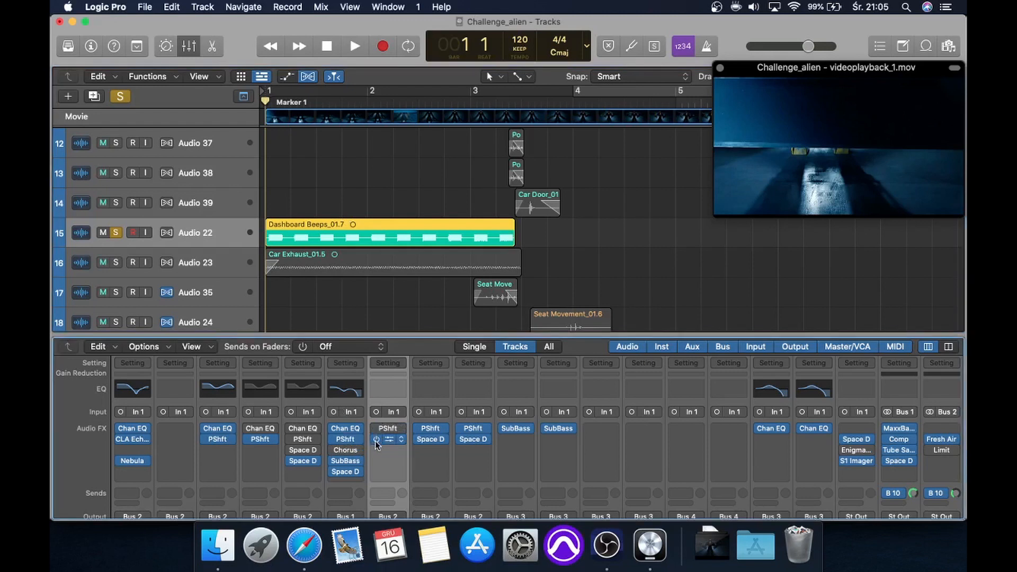
pyautogui.press('space')
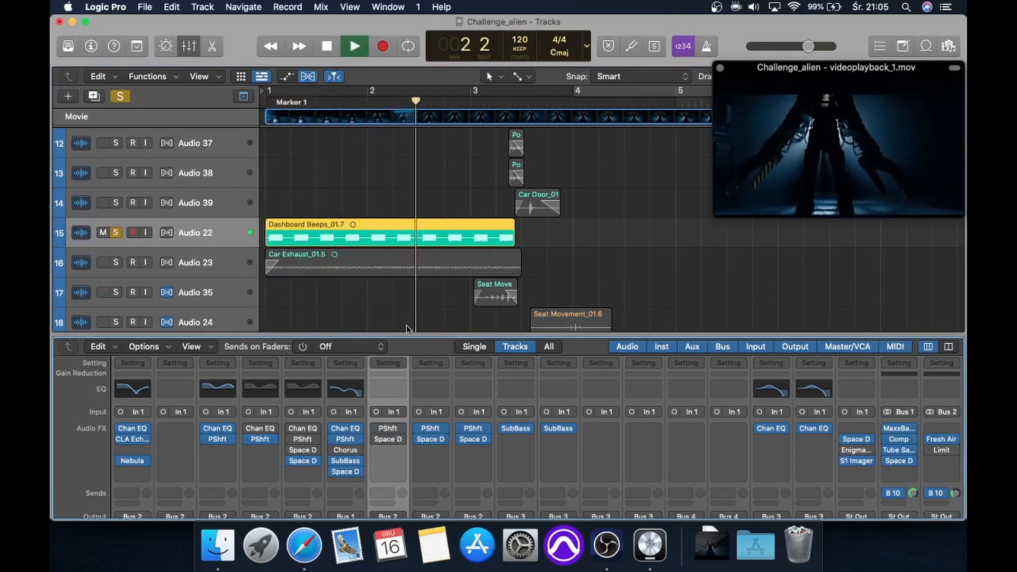
pyautogui.press('space')
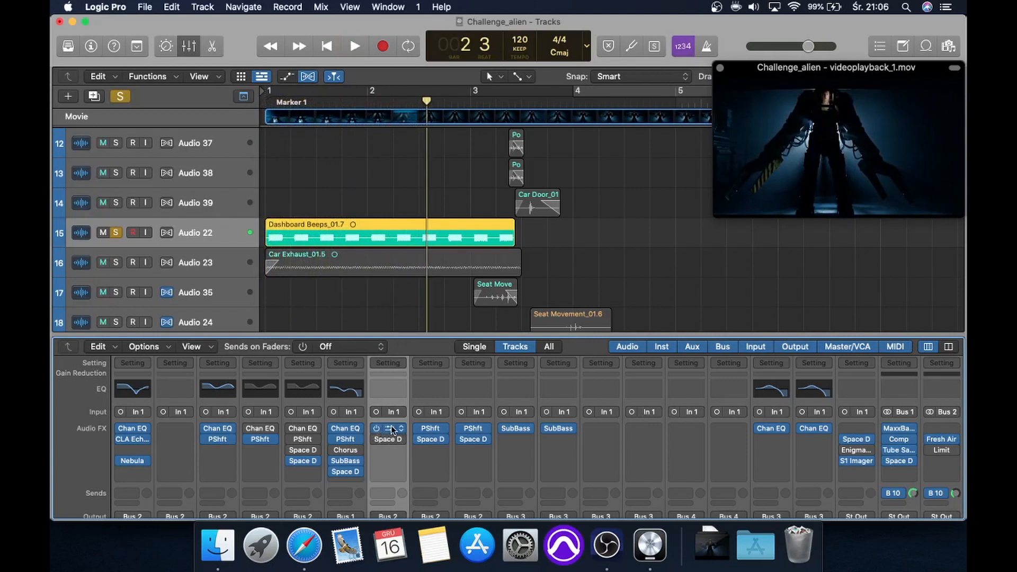
# - Show the Pitch Shifter settings on Audio 22 while playing the soloed Dashboard Beeps_01.7, and close the plug-in
pyautogui.click(391, 428)
pyautogui.press('space')
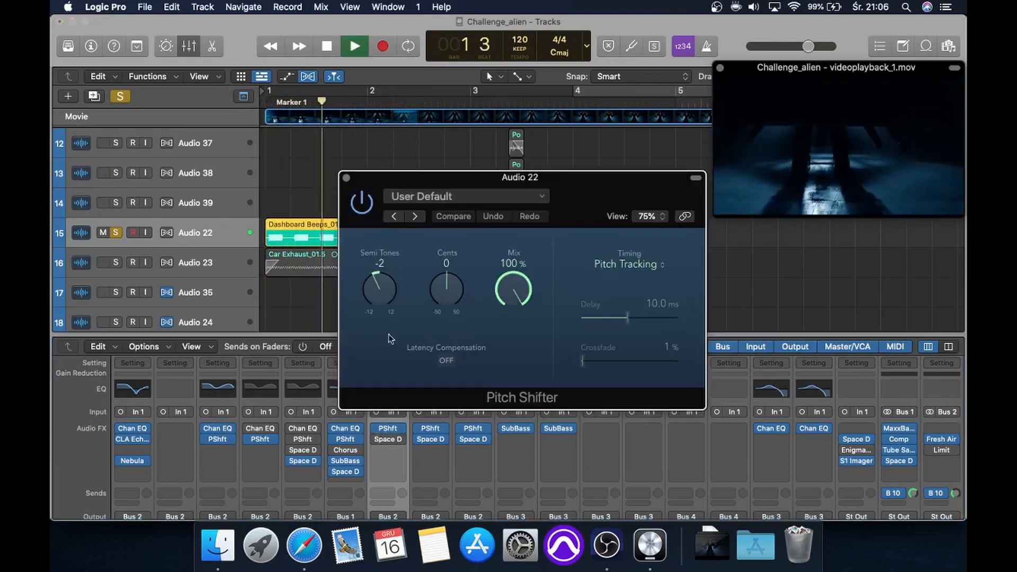
pyautogui.click(347, 178)
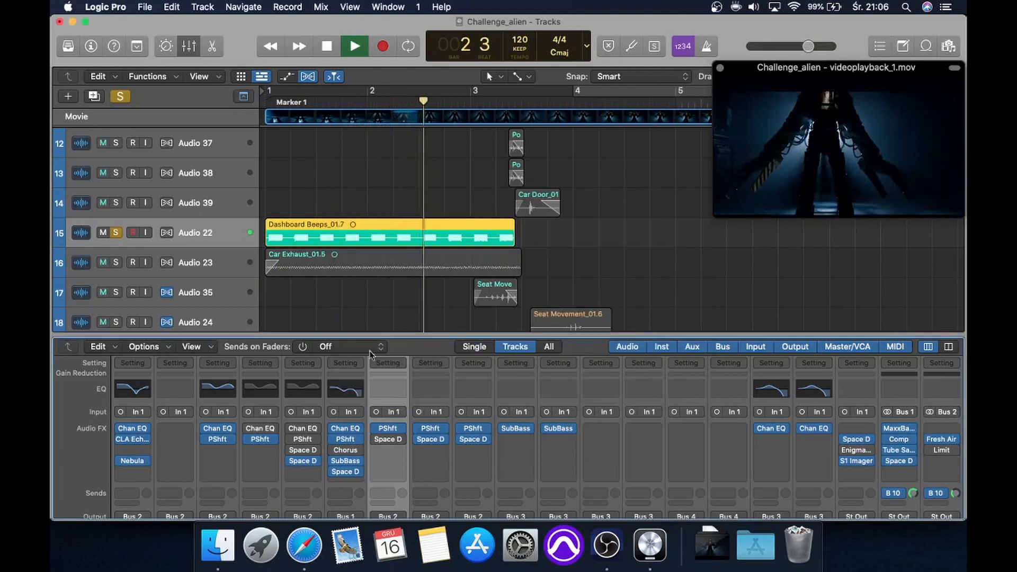
pyautogui.press('space')
# - Turn on the Space Designer for Audio 22, play the soloed region with both effects active, and unsolo the track
pyautogui.click(375, 441)
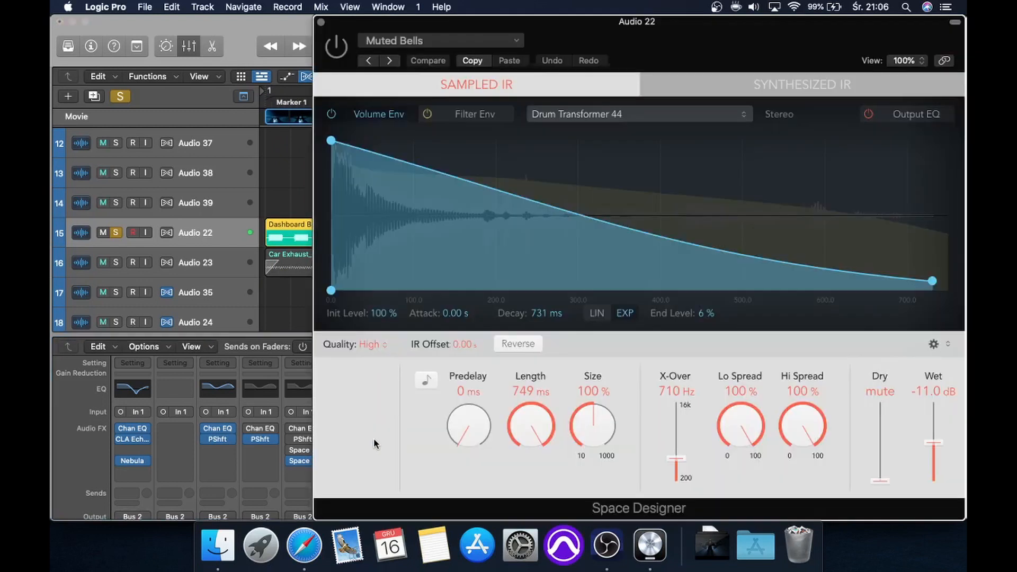
pyautogui.click(346, 50)
pyautogui.click(321, 22)
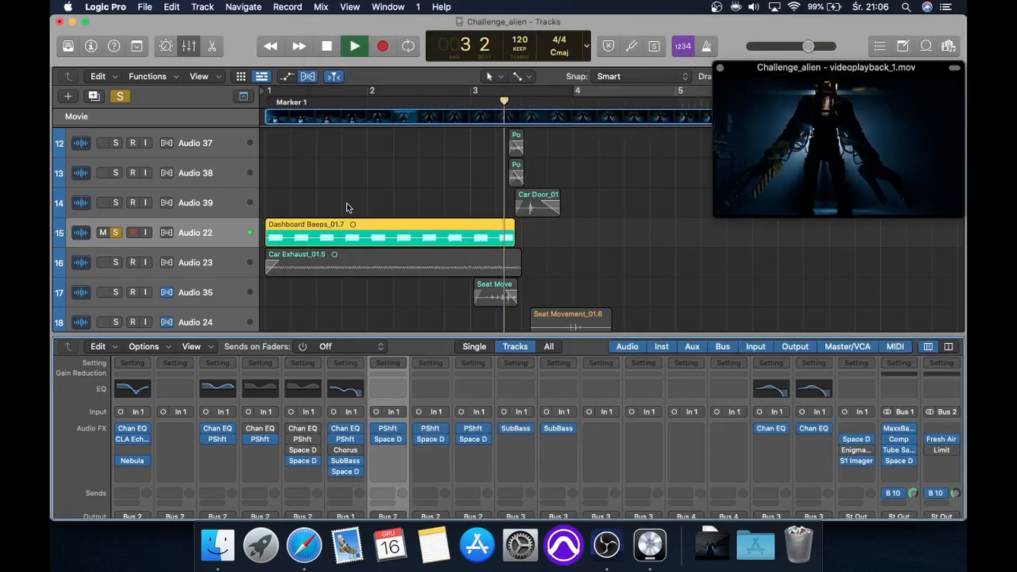
pyautogui.click(115, 234)
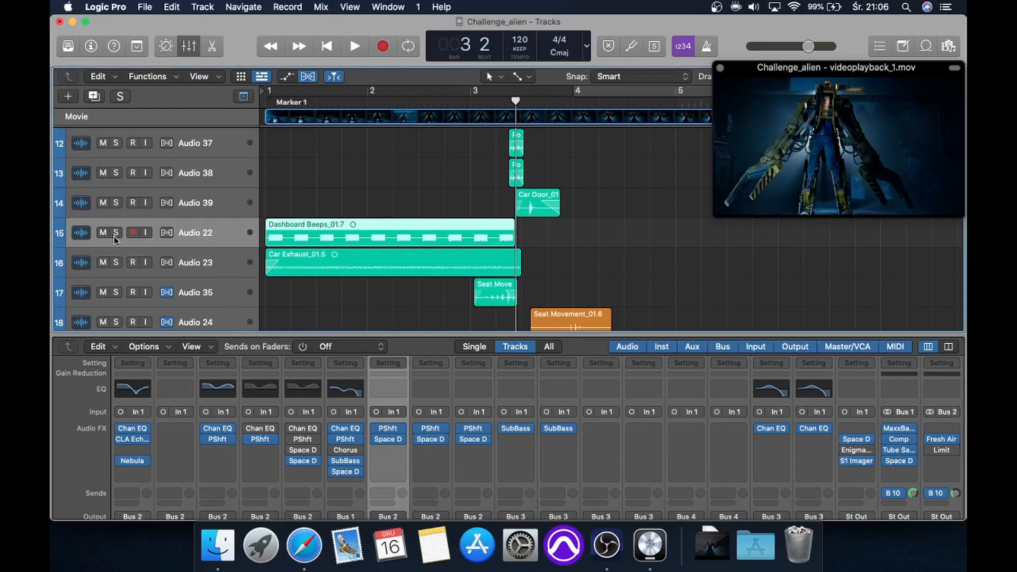
# - Solo Audio 23 and play Car Exhaust_01.5 from the project start with its Pitch Shifter and Space Designer bypassed
pyautogui.click(215, 260)
pyautogui.scroll(-4, 313, 241)
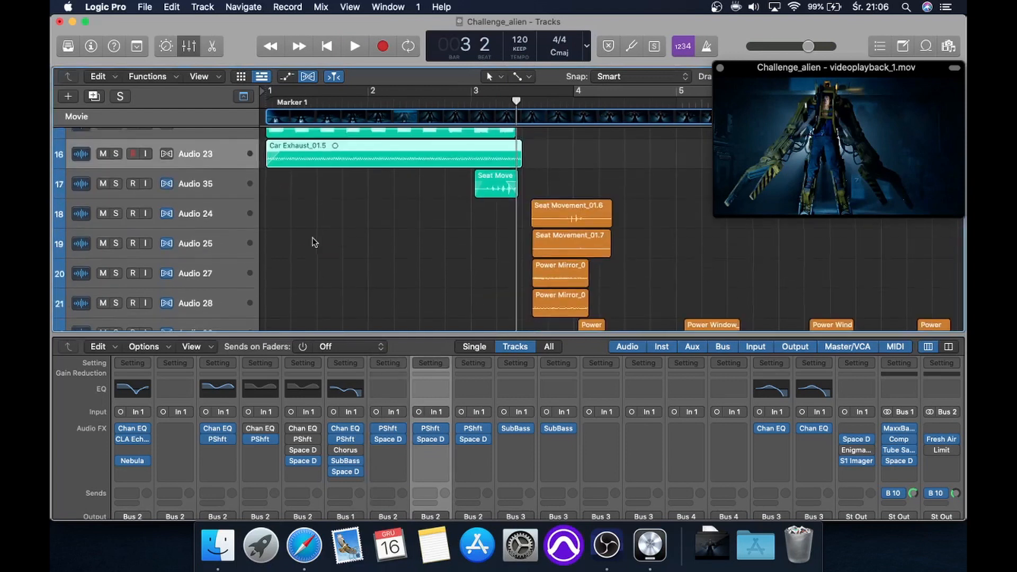
pyautogui.scroll(3, 314, 243)
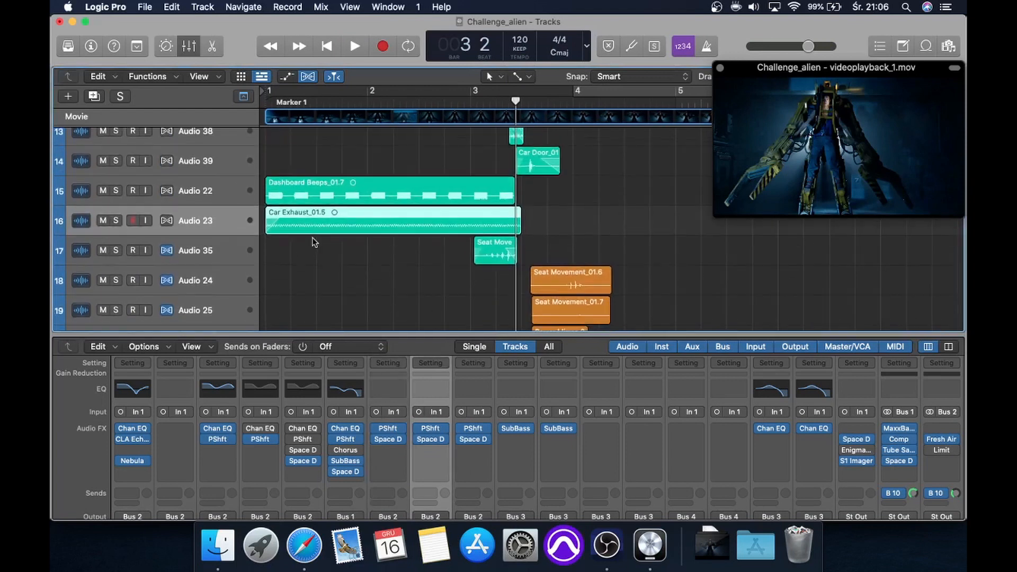
pyautogui.click(115, 221)
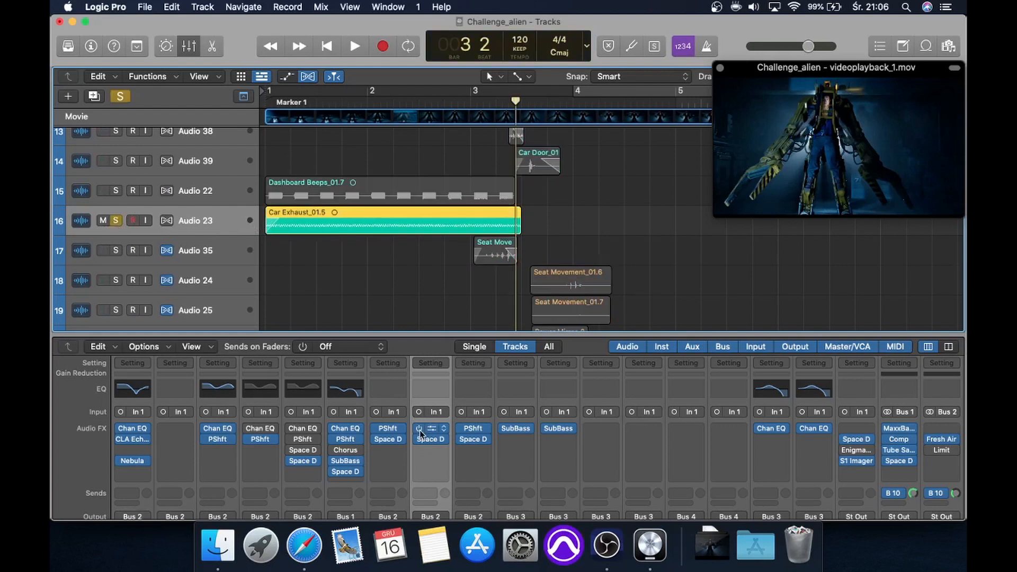
pyautogui.press('Return')
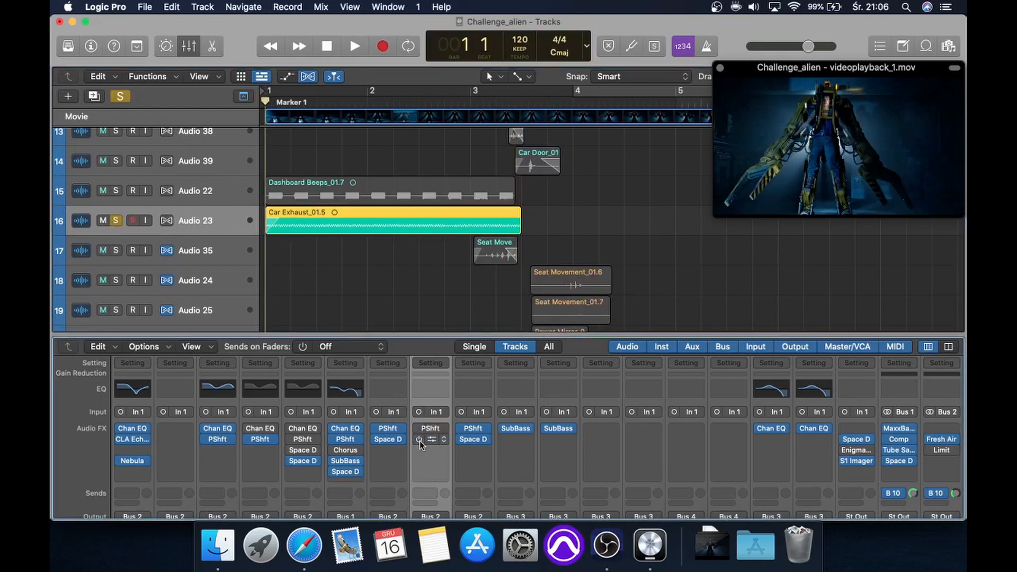
pyautogui.press('space')
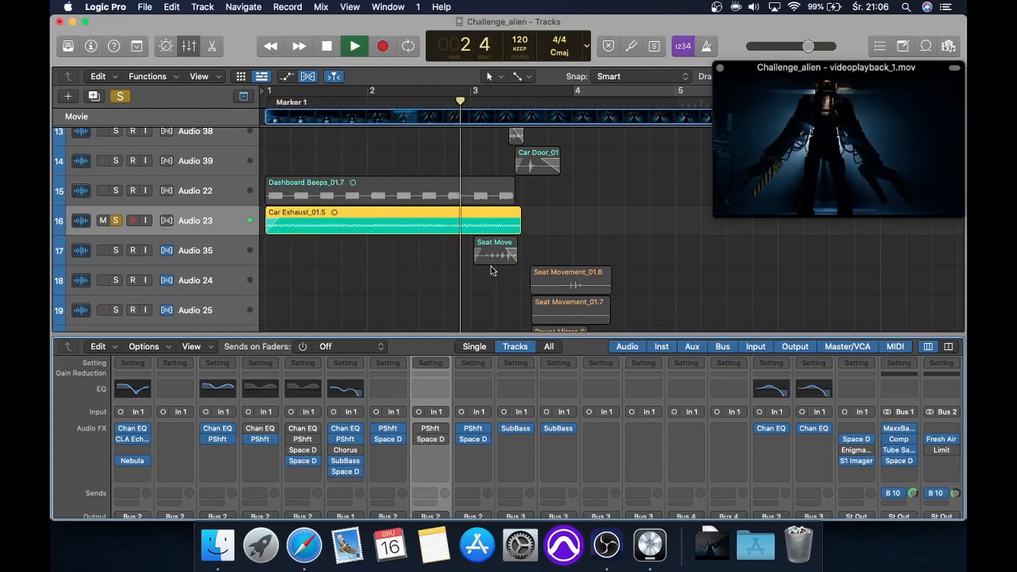
pyautogui.press('space')
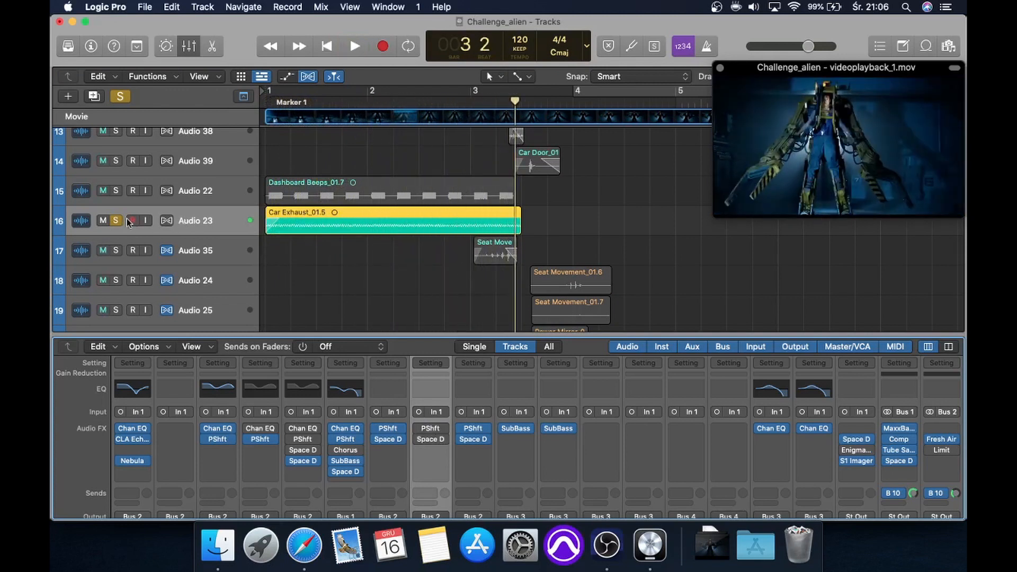
# - Turn on the Pitch Shifter for Audio 23, show its settings, and play the soloed Car Exhaust_01.5
pyautogui.click(433, 430)
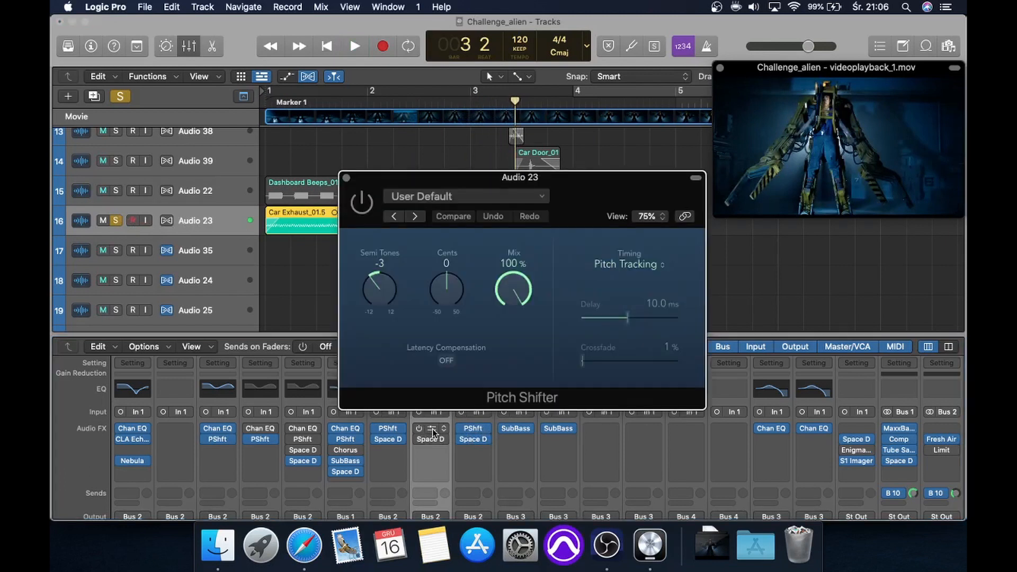
pyautogui.press('space')
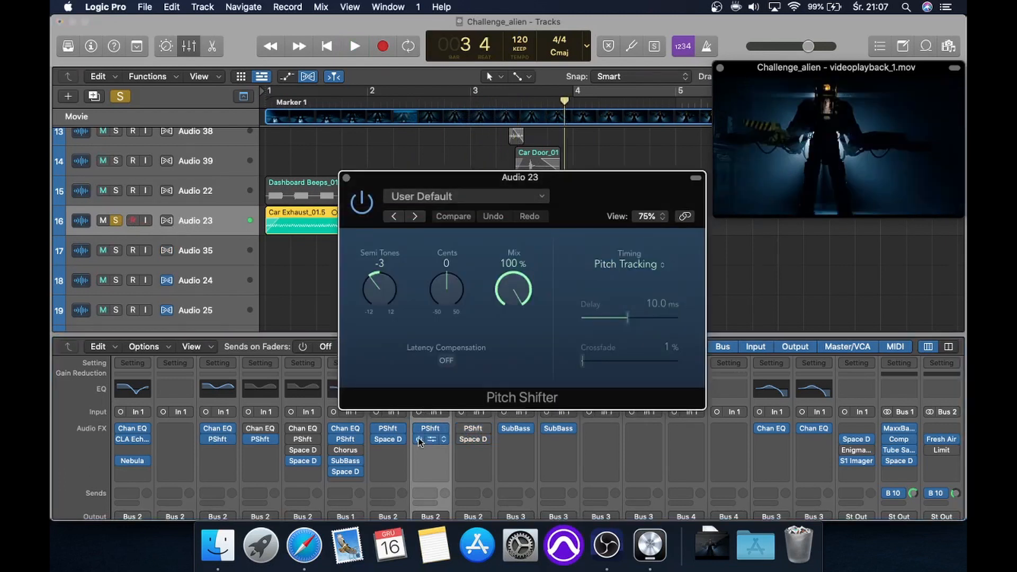
pyautogui.click(418, 440)
pyautogui.press('Return')
pyautogui.press('space')
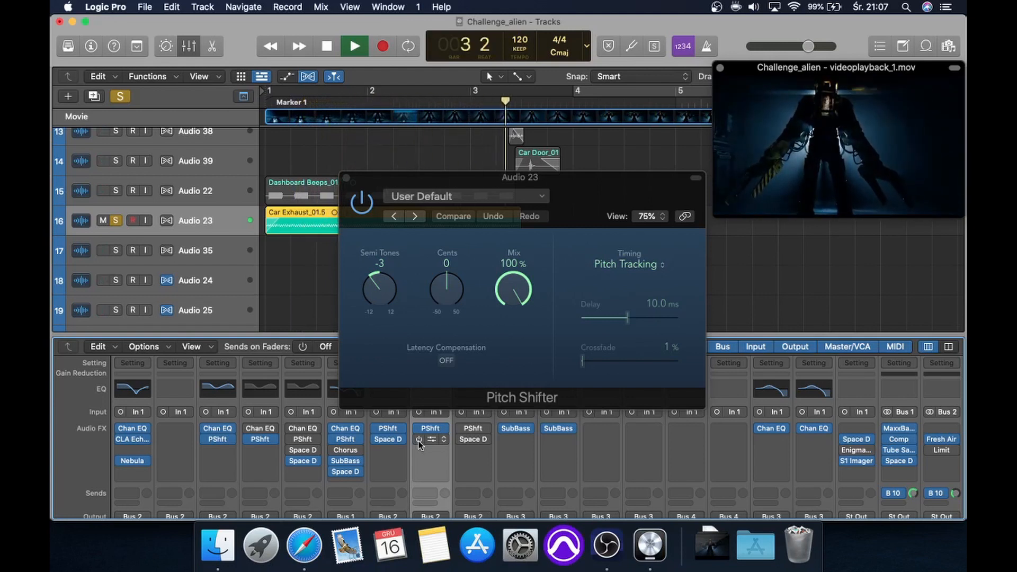
pyautogui.press('space')
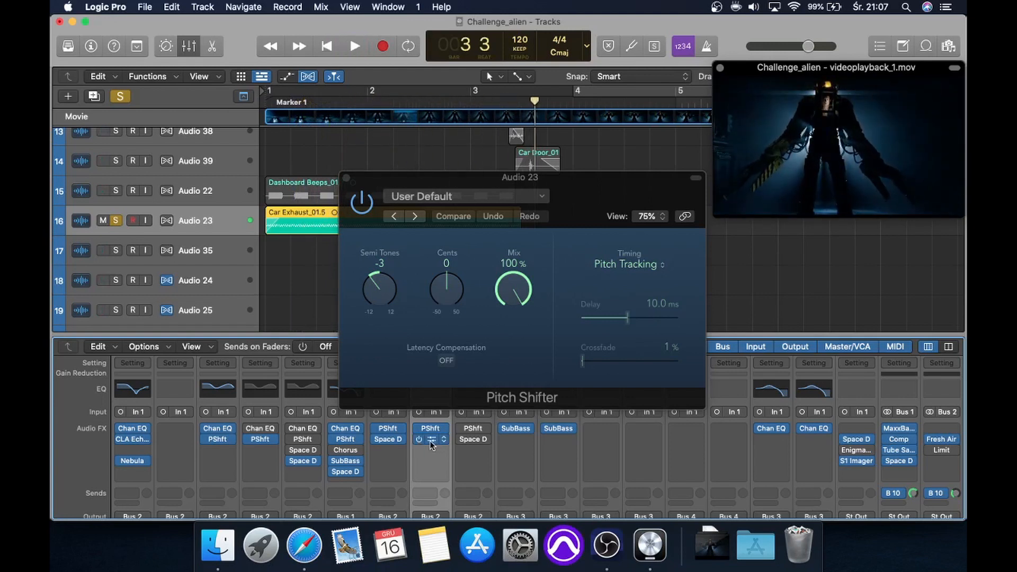
# - Turn on the Space Designer for Audio 23, show its settings while playing the soloed track, and close both plug-ins
pyautogui.click(432, 443)
pyautogui.press('space')
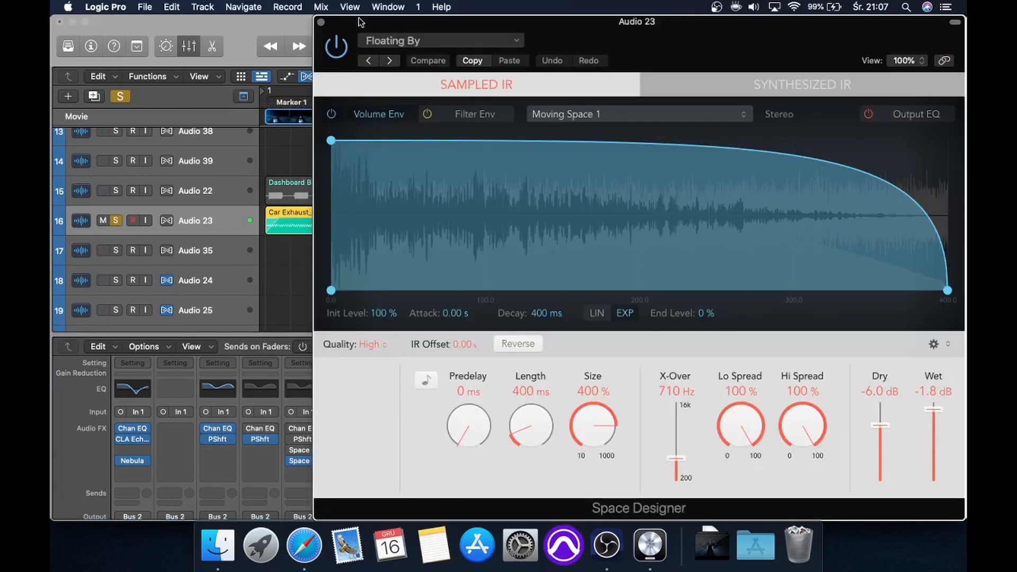
pyautogui.click(321, 23)
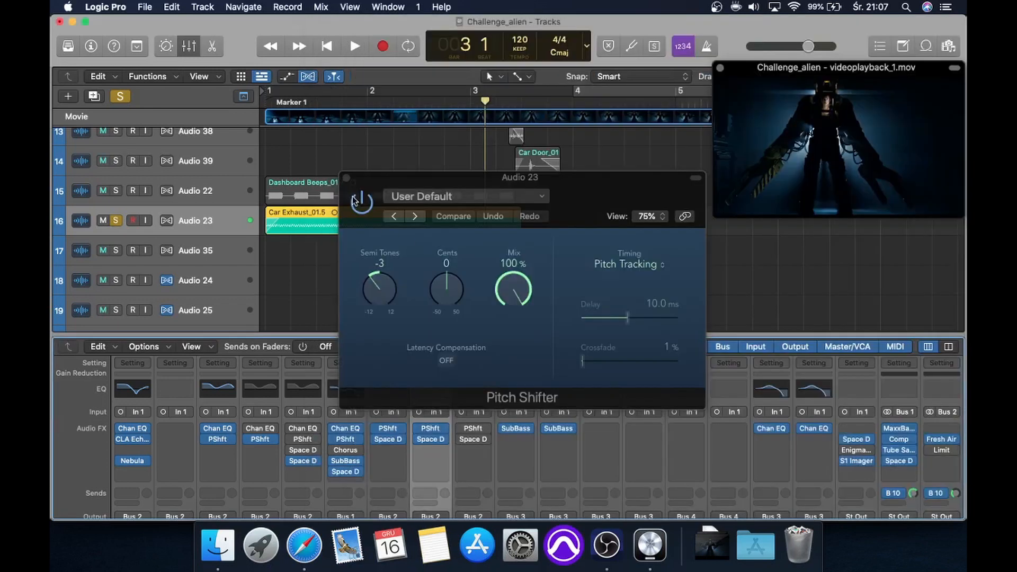
pyautogui.click(347, 178)
# - Solo Audio 22 together with Audio 23 and Audio 35 to hear their regions layered
pyautogui.scroll(3, 339, 202)
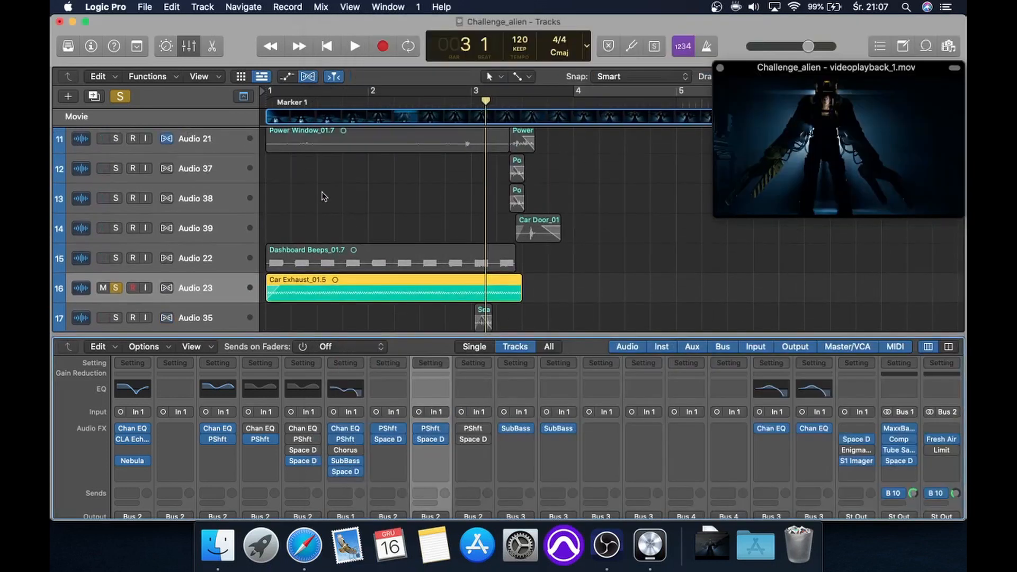
pyautogui.click(151, 262)
pyautogui.click(116, 258)
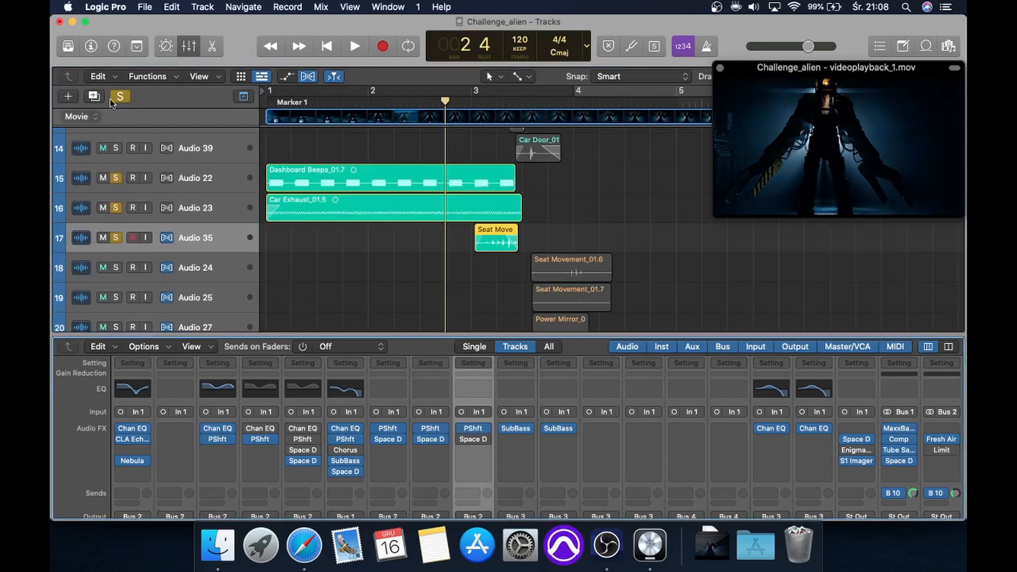
# - Clear all solos, solo only Audio 35, and play its seat movement region with the Pitch Shifter settings shown
pyautogui.click(125, 96)
pyautogui.click(105, 238)
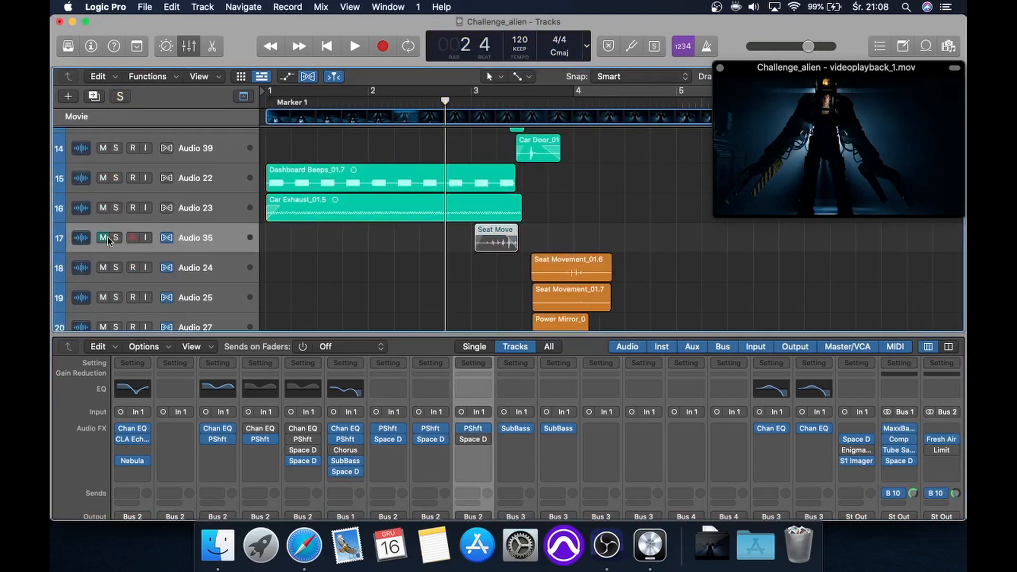
pyautogui.click(104, 238)
pyautogui.click(116, 238)
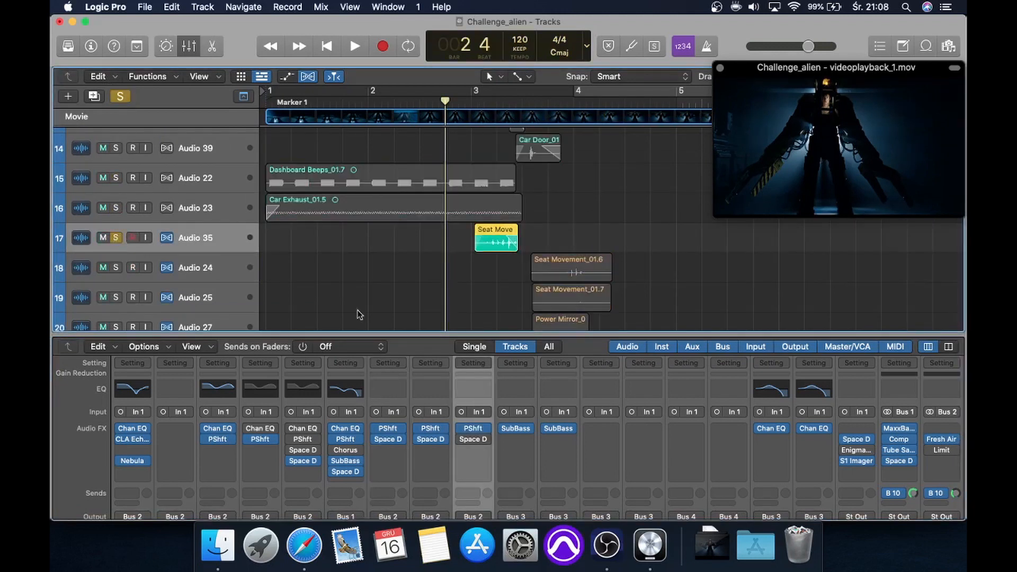
pyautogui.click(473, 430)
pyautogui.press('space')
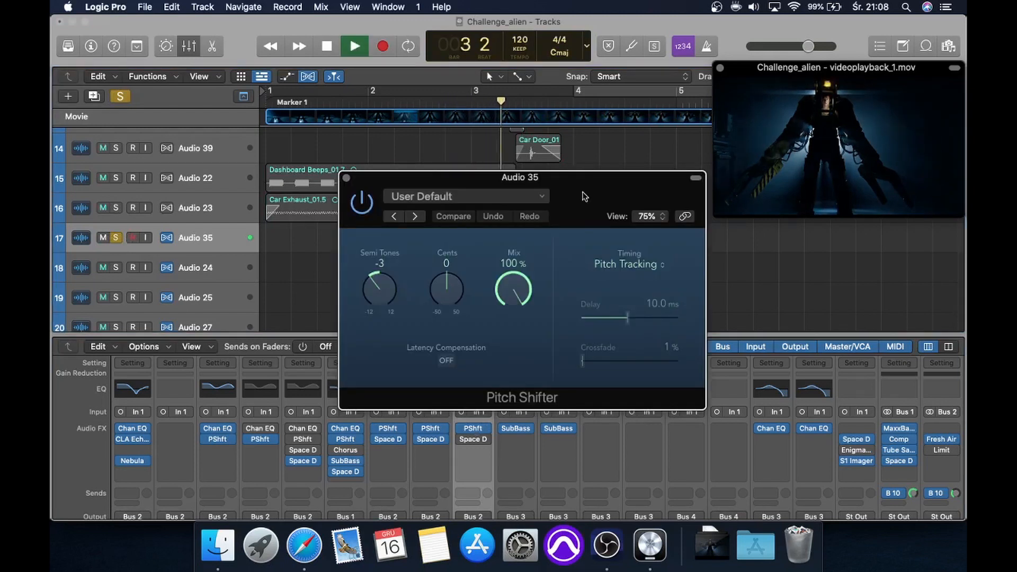
pyautogui.press('space')
# - Turn on the Space Designer for Audio 35, show its settings while playing the soloed track, and close both plug-ins
pyautogui.click(460, 440)
pyautogui.press('space')
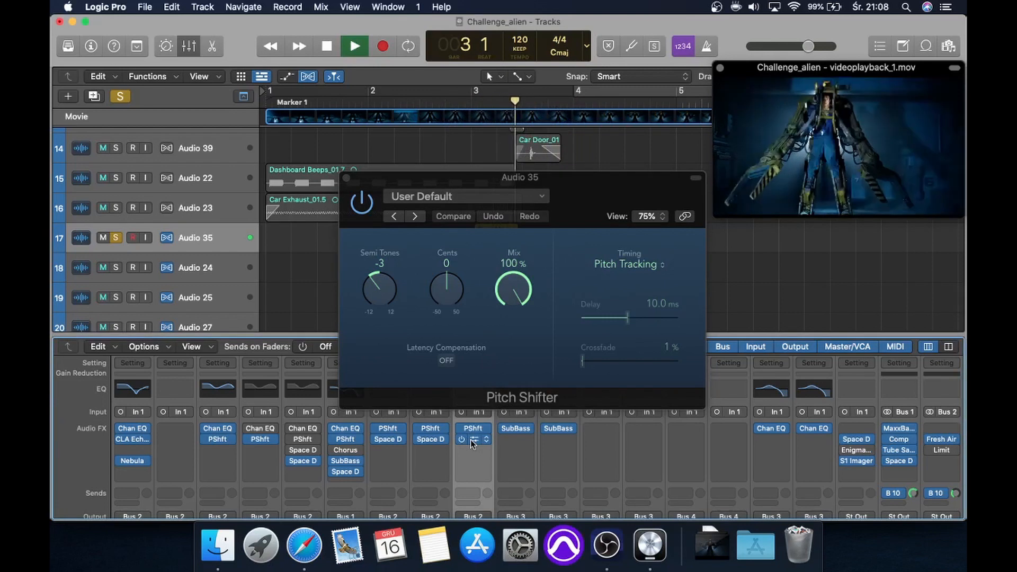
pyautogui.click(470, 440)
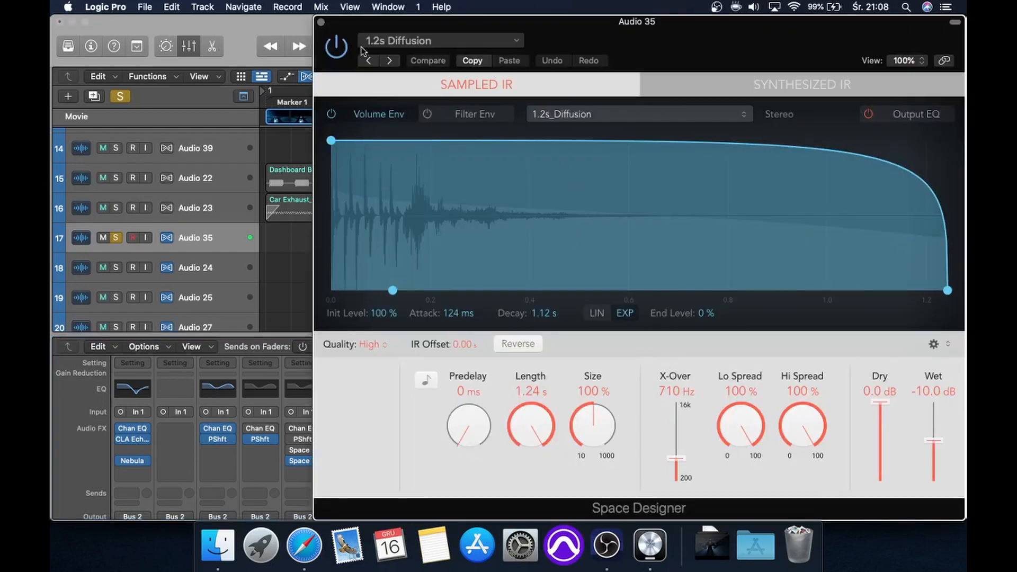
pyautogui.click(320, 23)
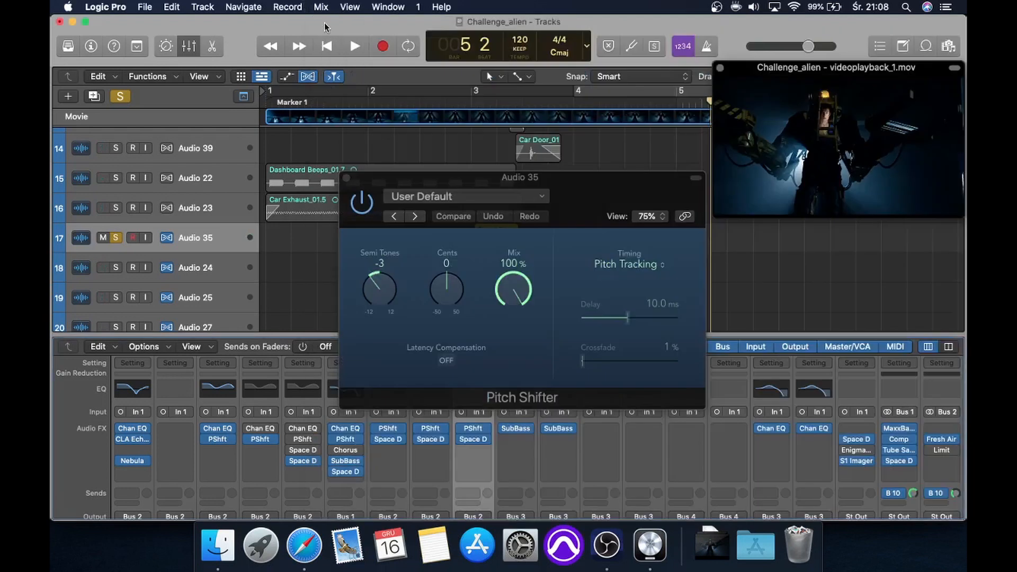
pyautogui.click(347, 178)
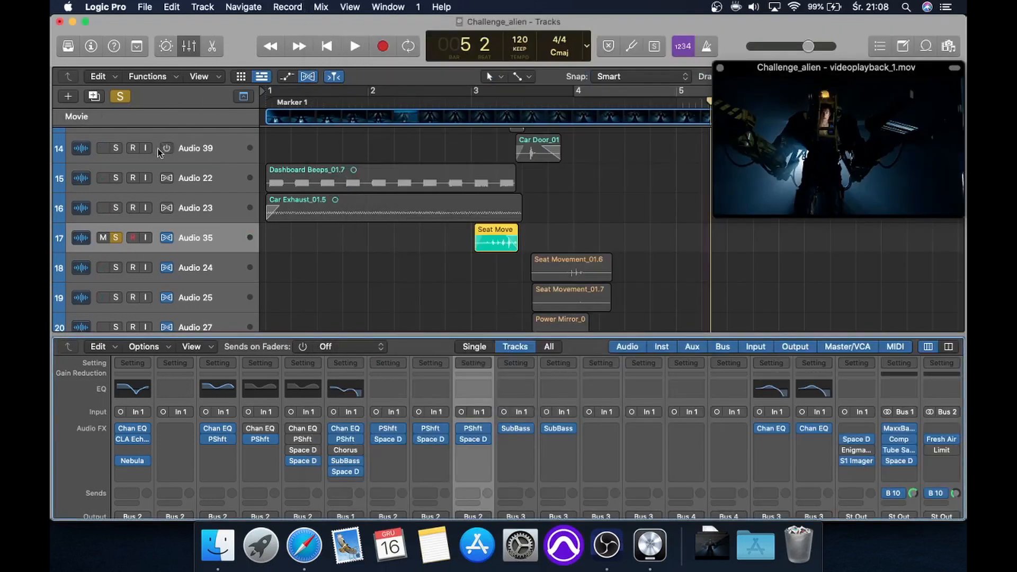
# - Unsolo Audio 35, solo Audio 39, and play its Car Door_01 region with the track's effects bypassed
pyautogui.click(112, 239)
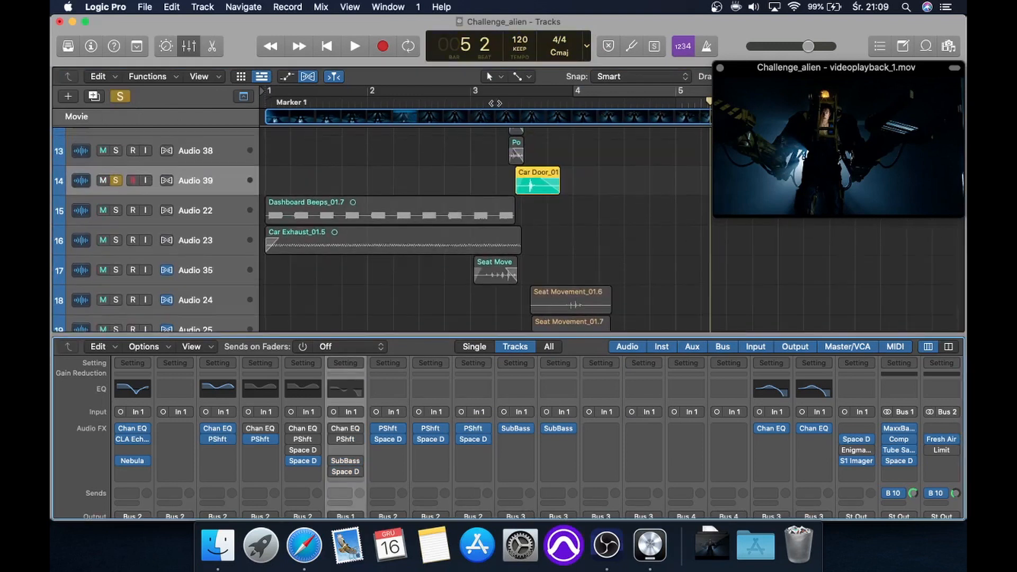
pyautogui.press('space')
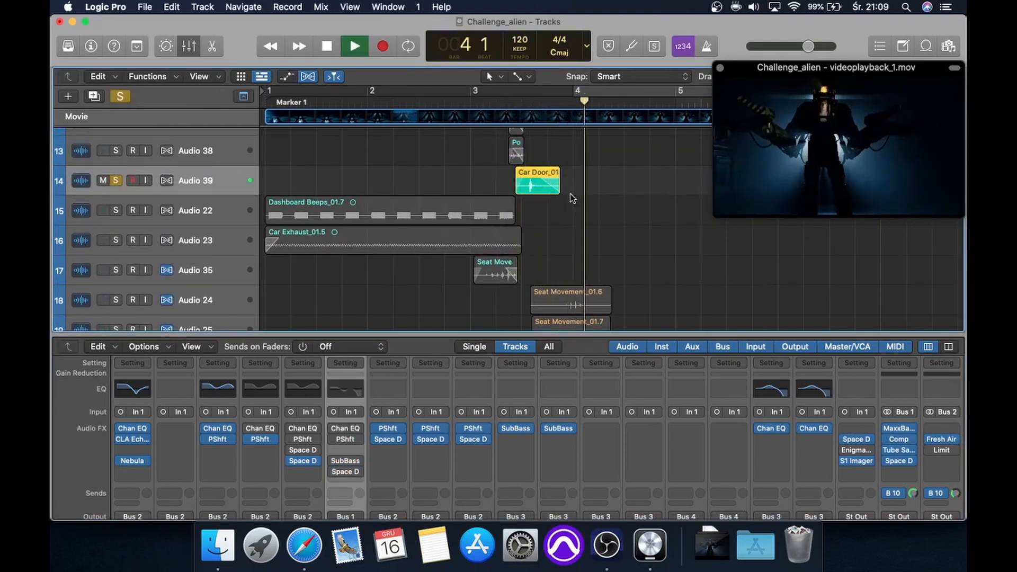
pyautogui.press('space')
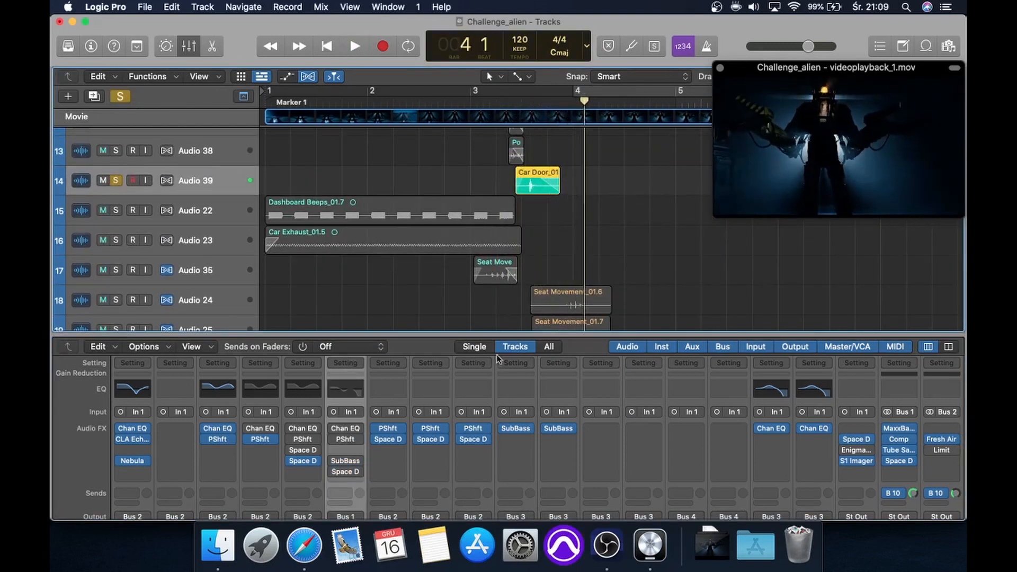
# - Turn on the Channel EQ for Audio 39, show its curve, close it, and play the soloed car door region
pyautogui.click(333, 428)
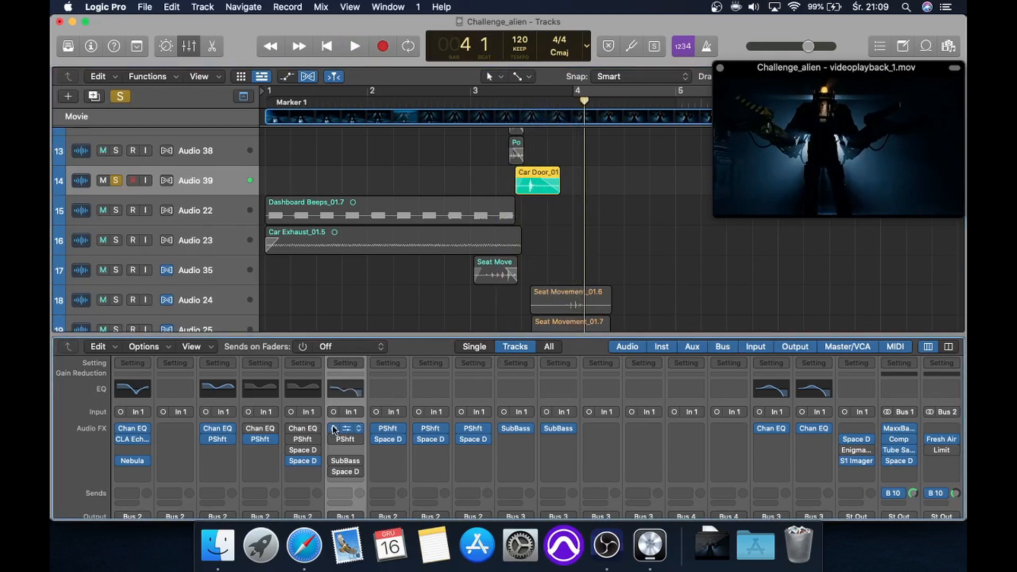
pyautogui.click(350, 393)
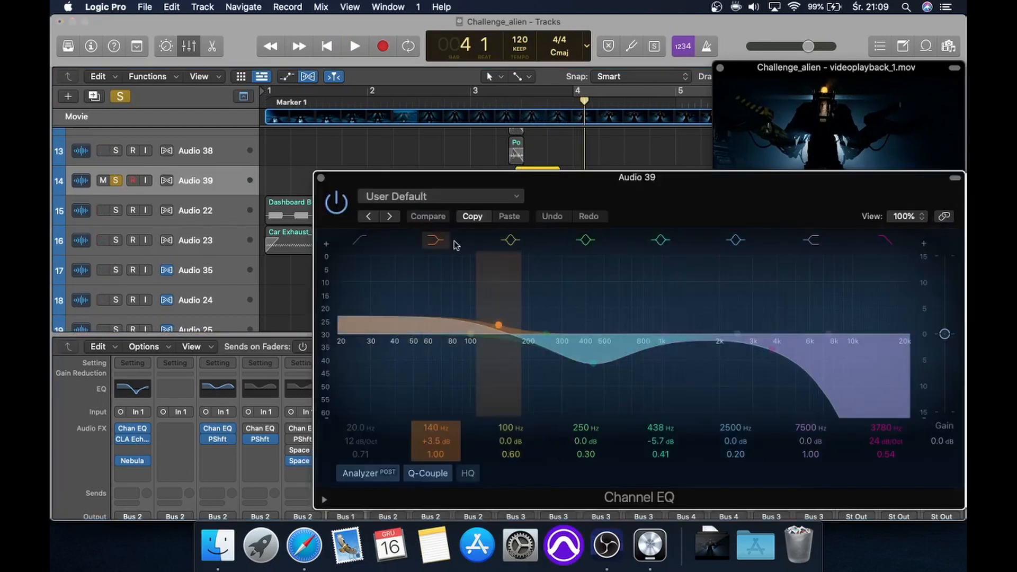
pyautogui.click(322, 179)
pyautogui.press('space')
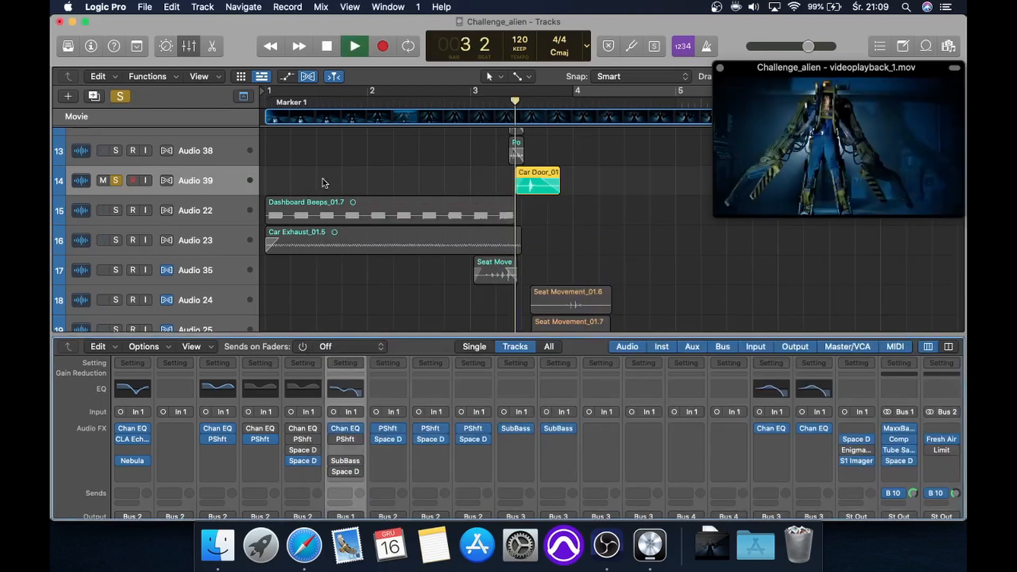
pyautogui.press('space')
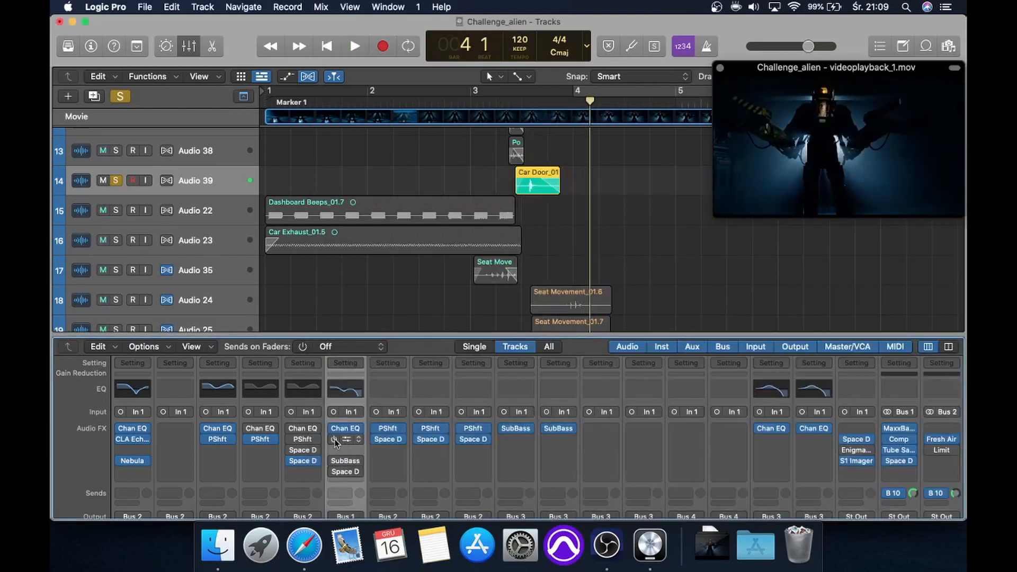
# - Turn on the Pitch Shifter for Audio 39, show its settings while playing the soloed region, and close the plug-in
pyautogui.click(345, 439)
pyautogui.press('space')
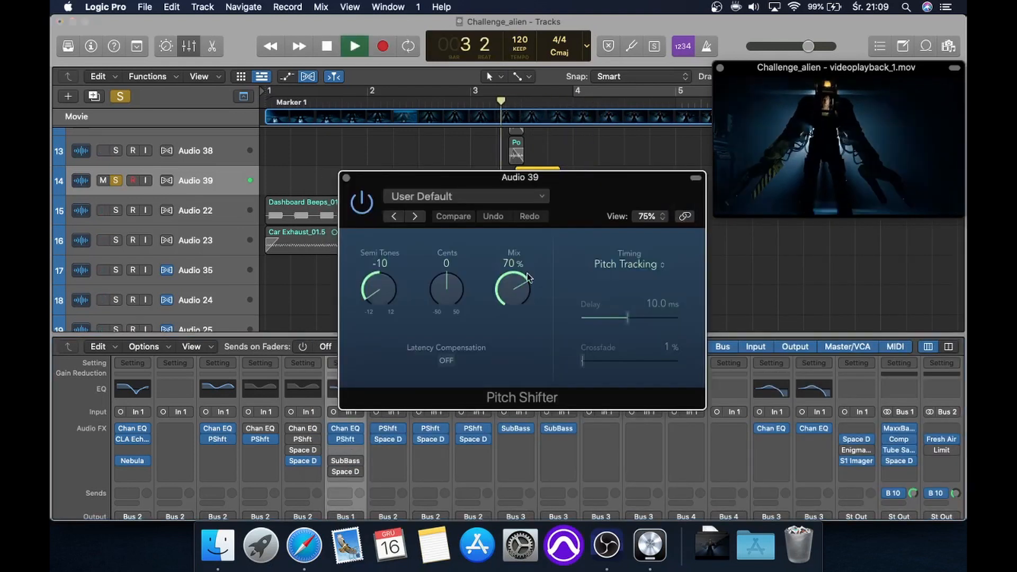
pyautogui.click(347, 177)
pyautogui.press('space')
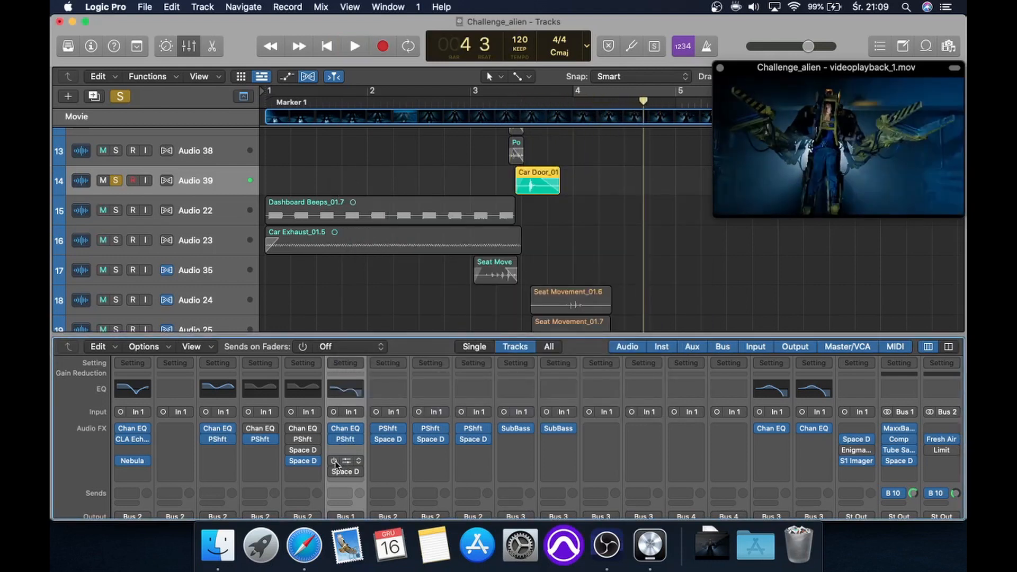
# - Turn on the SubBass for Audio 39, show its settings while playing the soloed region, and close the plug-in
pyautogui.click(345, 462)
pyautogui.press('space')
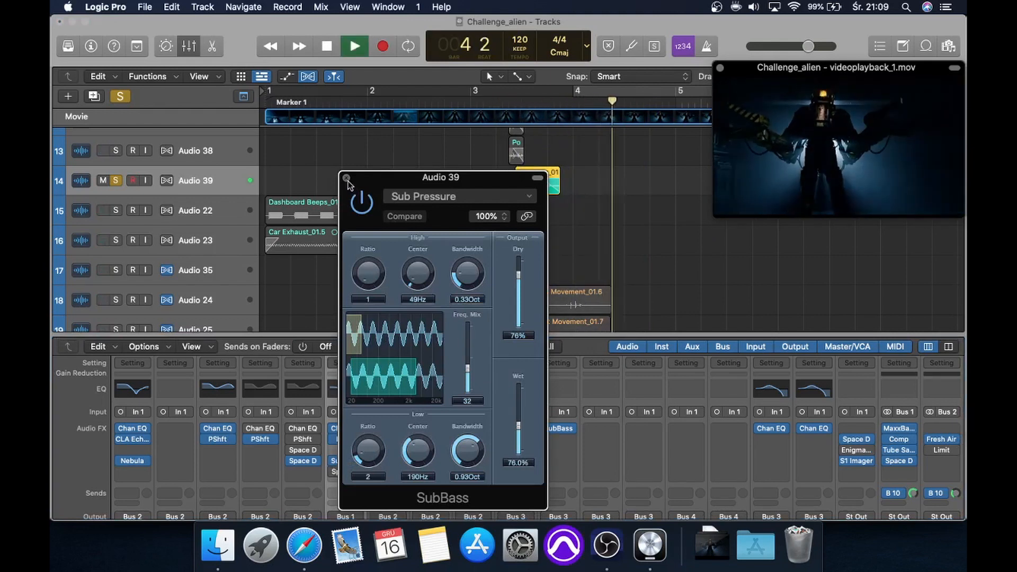
pyautogui.press('space')
pyautogui.click(345, 461)
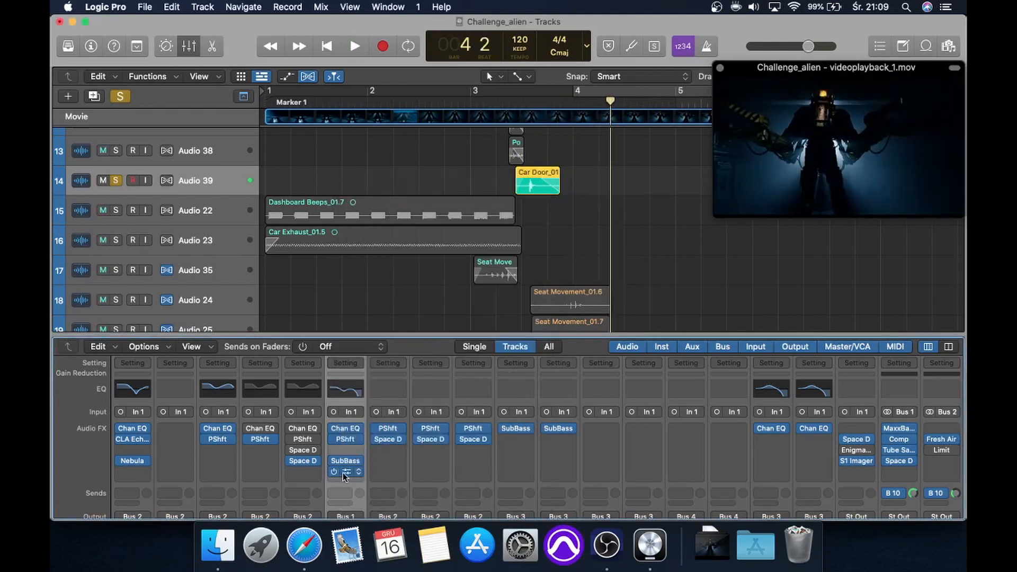
# - Turn on the Space Designer for Audio 39, show its settings while playing the soloed region, and close the plug-in
pyautogui.click(347, 471)
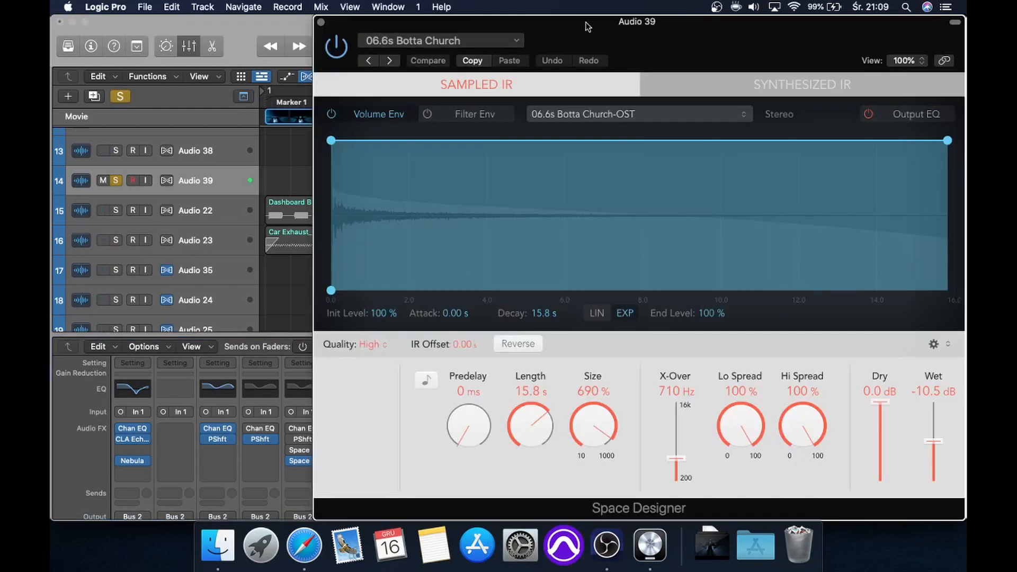
pyautogui.moveTo(586, 30); pyautogui.dragTo(584, 210)
pyautogui.press('space')
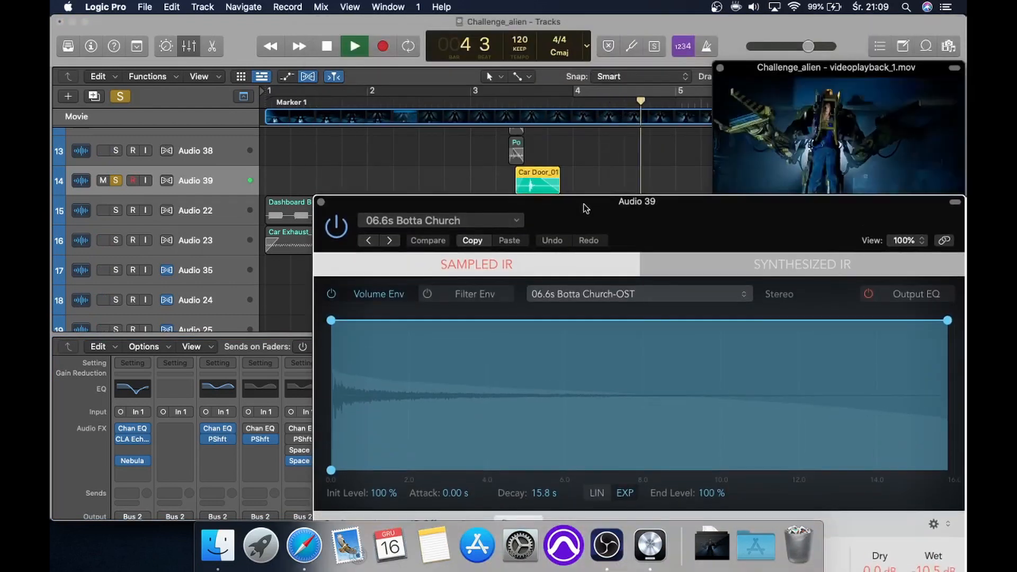
pyautogui.press('space')
pyautogui.click(321, 202)
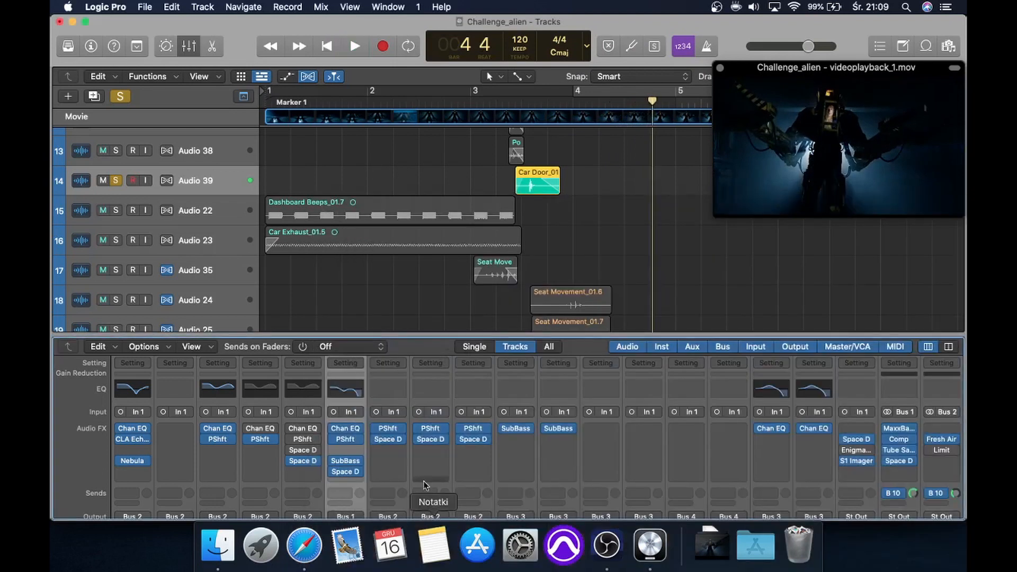
# - Unsolo Audio 39 and solo the Gate bus
pyautogui.scroll(-5, 382, 479)
pyautogui.scroll(2, 349, 480)
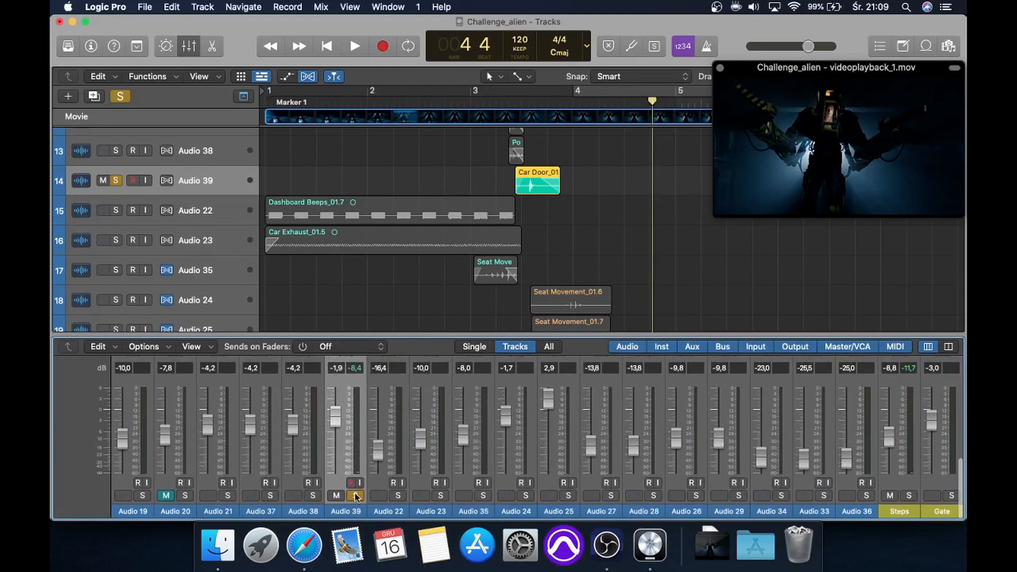
pyautogui.click(354, 493)
pyautogui.hscroll(5, 720, 445)
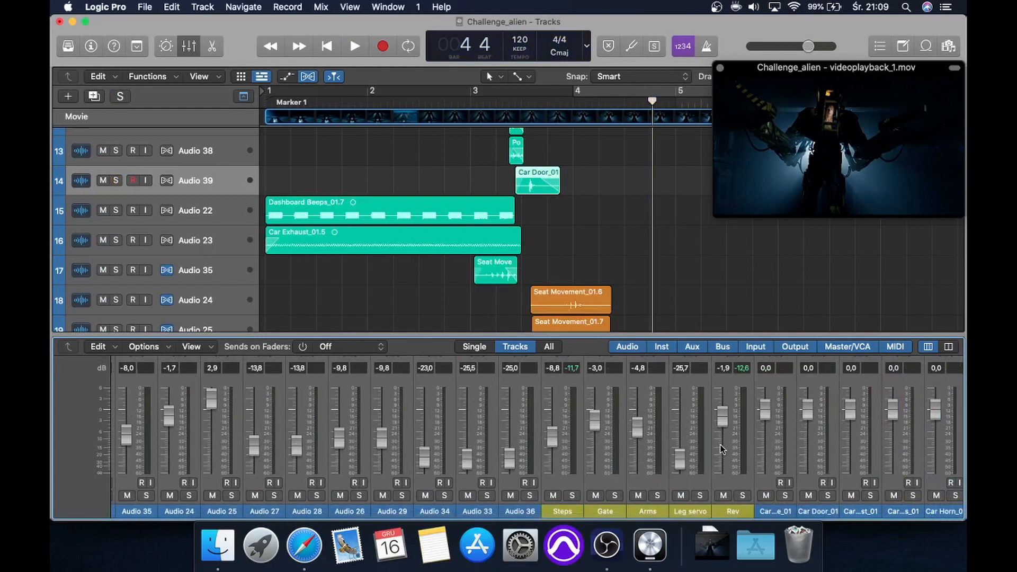
pyautogui.scroll(-1, 723, 450)
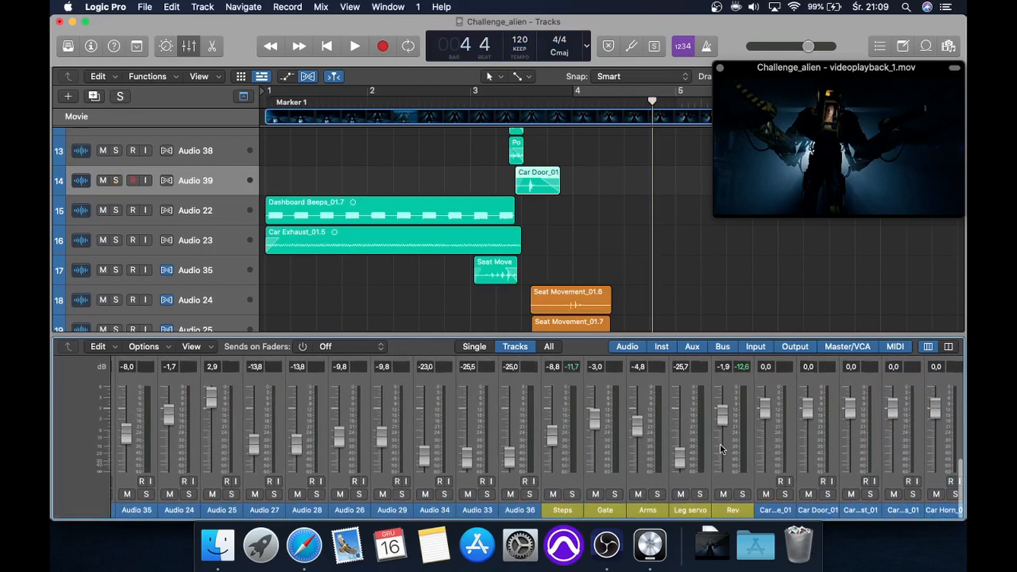
pyautogui.click(614, 495)
# - Play the soloed Gate bus from the start of the project to about bar 4
pyautogui.scroll(-4, 401, 271)
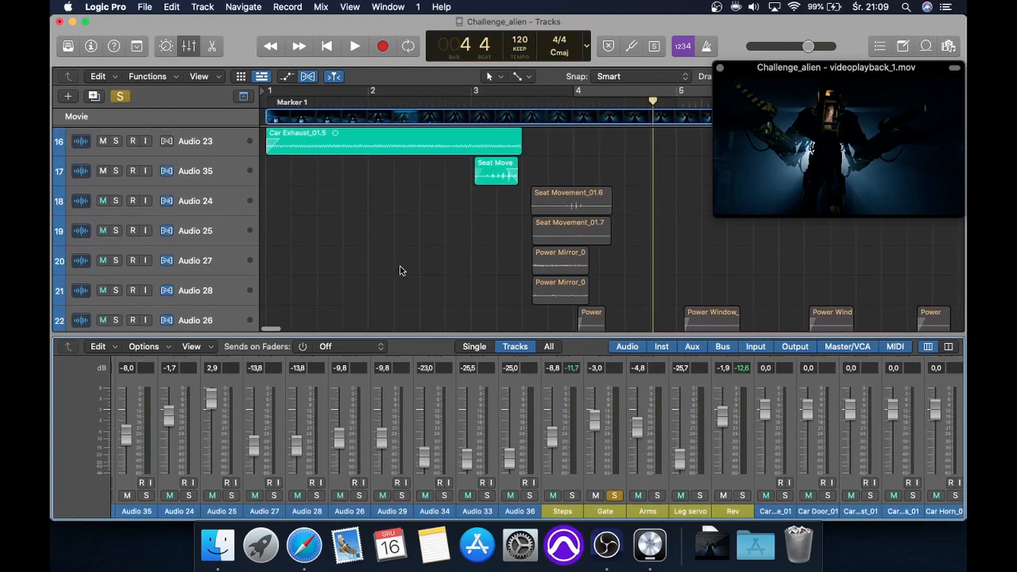
pyautogui.scroll(-5, 401, 268)
pyautogui.scroll(5, 401, 268)
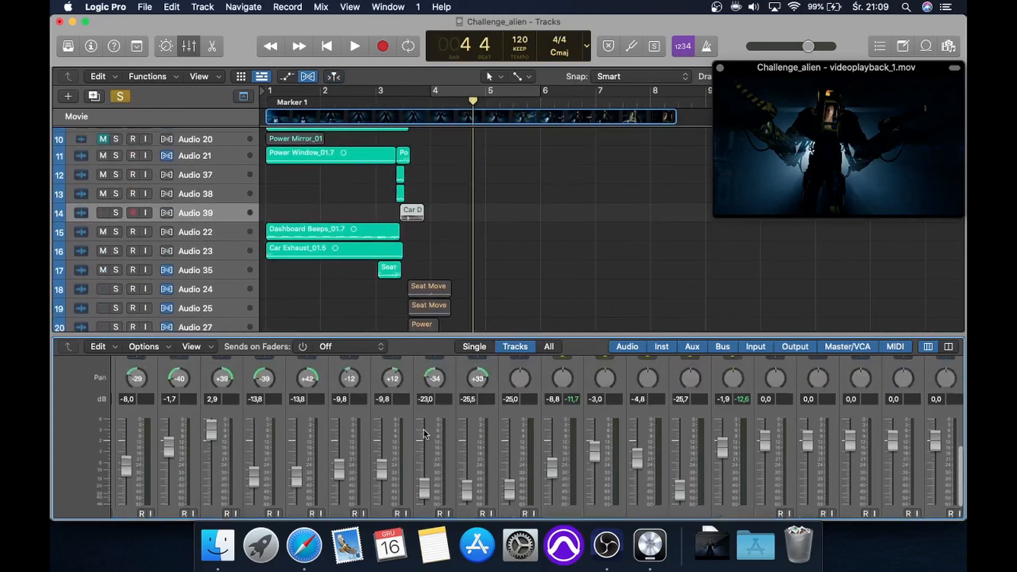
pyautogui.scroll(4, 424, 429)
pyautogui.click(356, 106)
pyautogui.press('Return')
pyautogui.press('space')
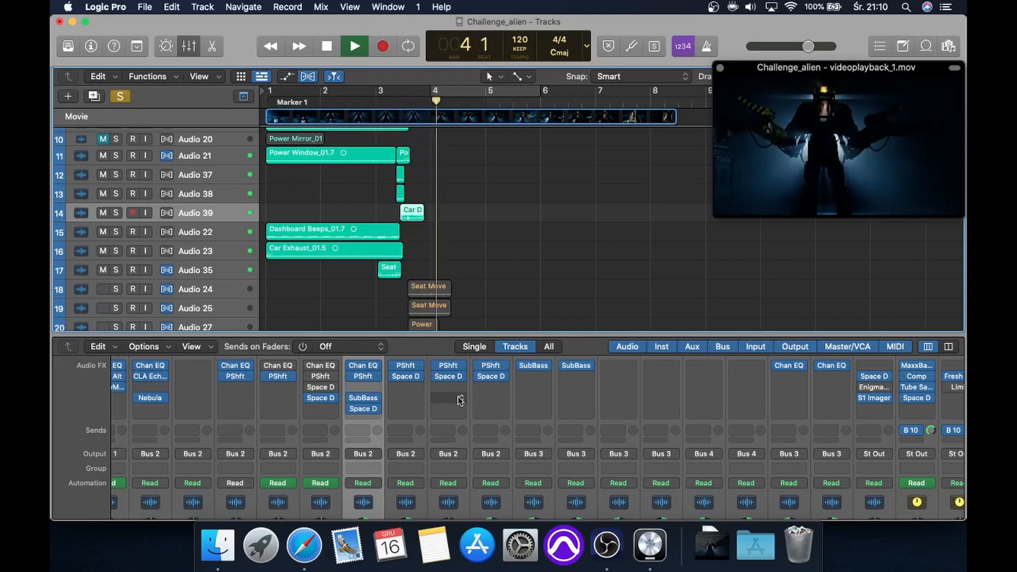
pyautogui.press('space')
# - Show the Fresh Air settings on the Gate bus and close the plug-in
pyautogui.scroll(-5, 458, 399)
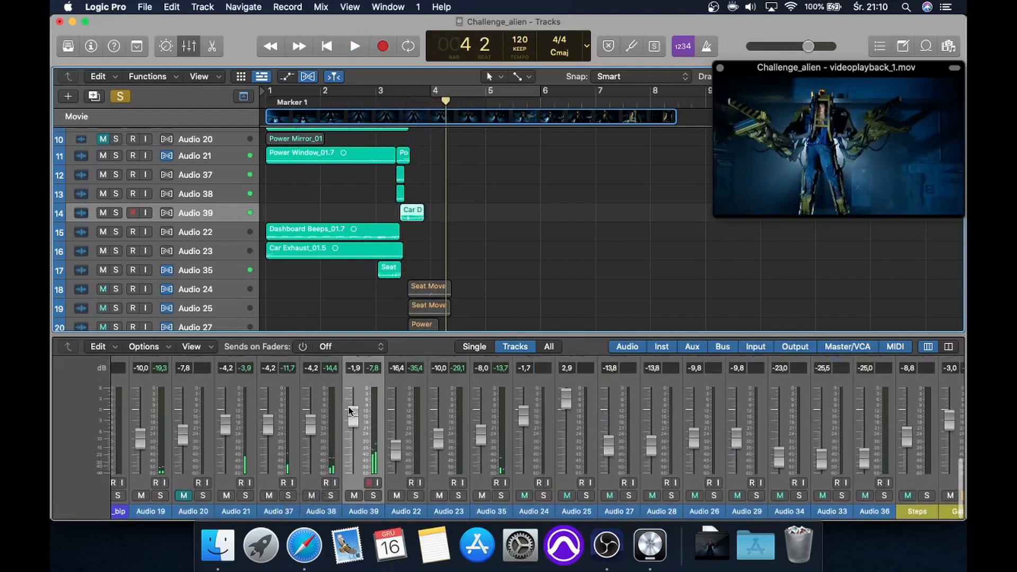
pyautogui.scroll(4, 350, 411)
pyautogui.hscroll(15, 551, 416)
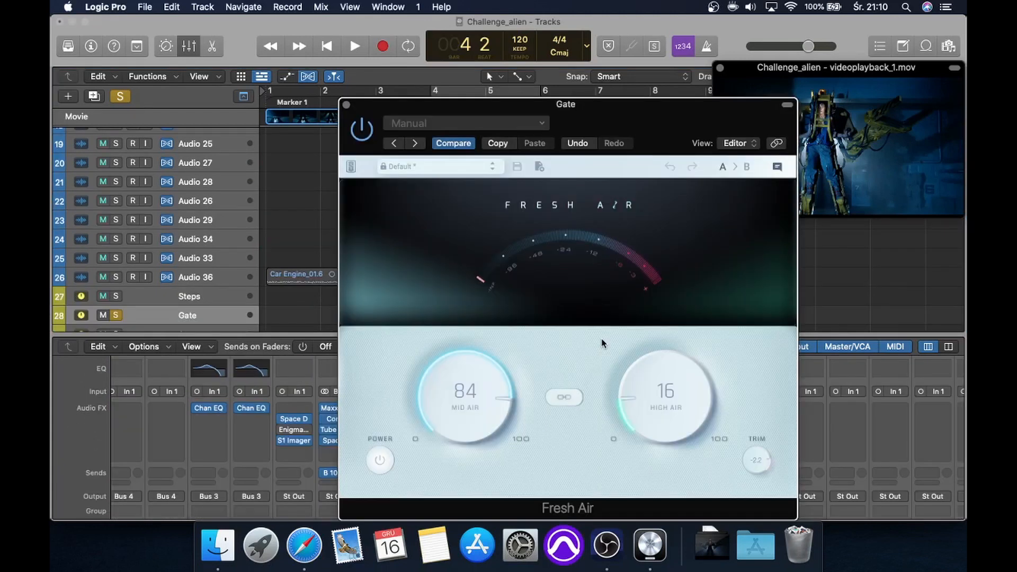
pyautogui.click(346, 105)
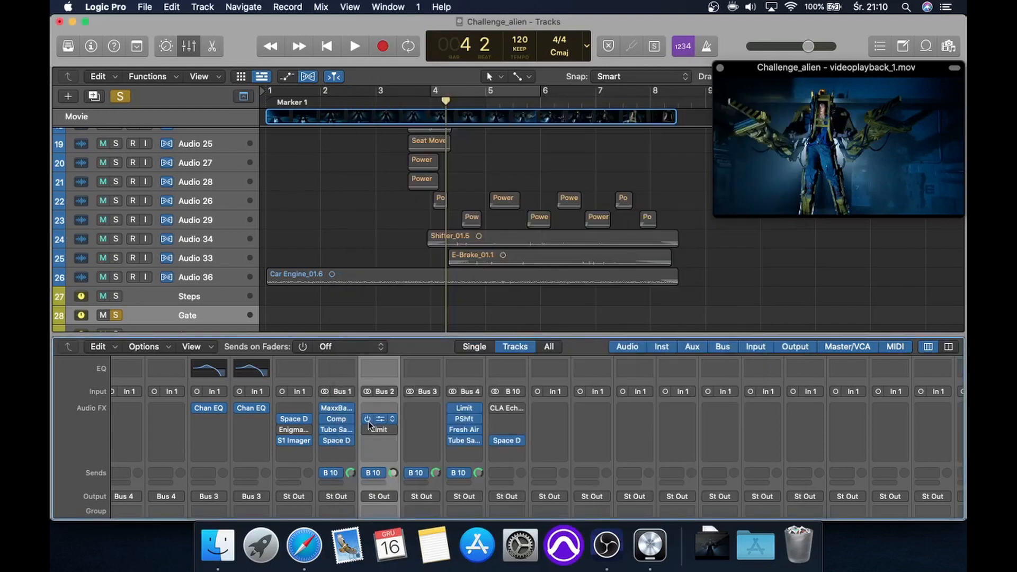
# - Bypass Fresh Air on the Gate bus and play its soloed tracks from the start of the project
pyautogui.press('Return')
pyautogui.press('space')
pyautogui.scroll(2, 367, 421)
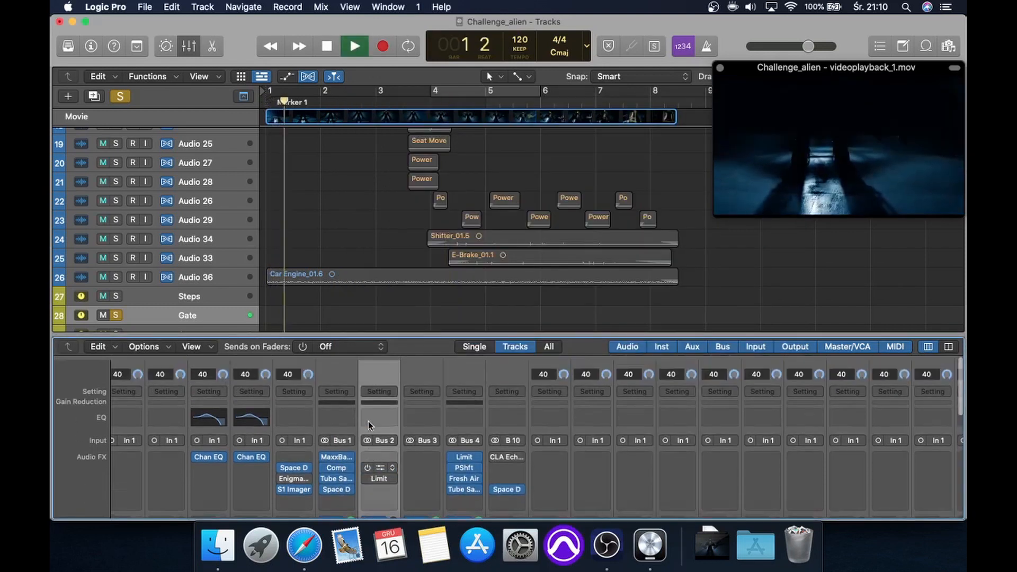
pyautogui.scroll(10, 385, 298)
pyautogui.scroll(-4, 385, 299)
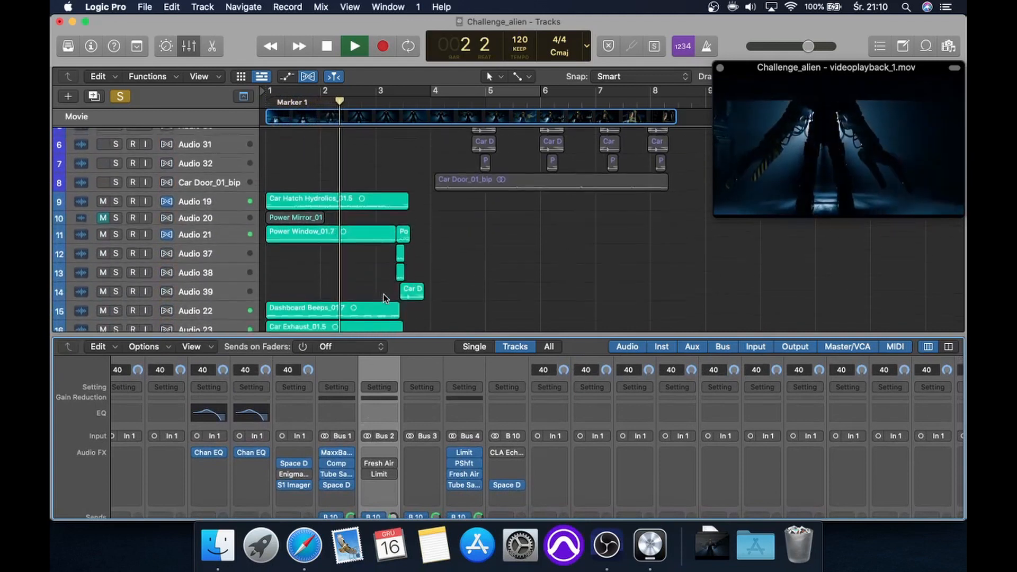
# - Turn Fresh Air back on for the Gate bus, replay it from the start, and point out its Bus 10 send
pyautogui.moveTo(366, 465)
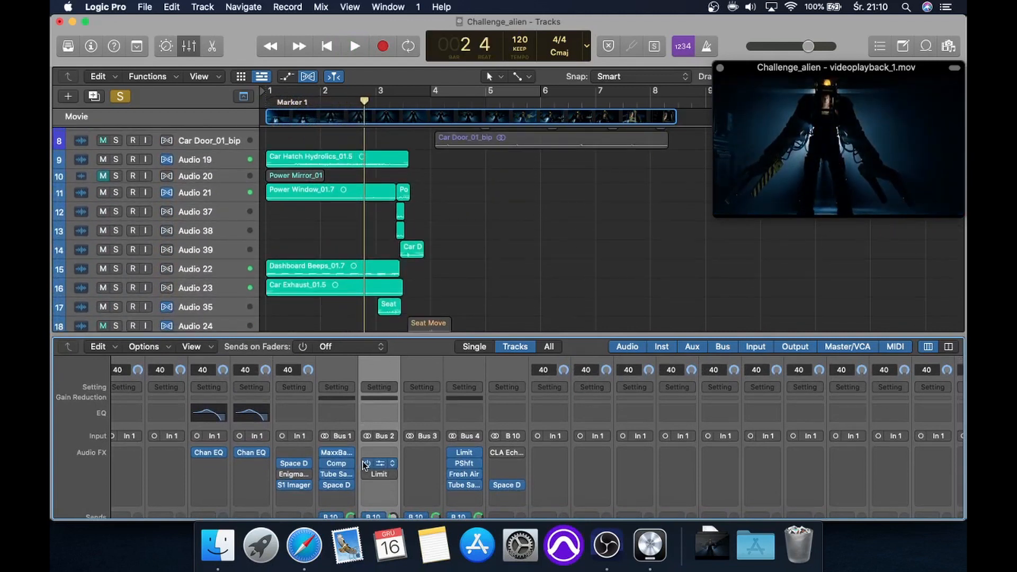
pyautogui.press('Return')
pyautogui.press('space')
pyautogui.scroll(-2, 425, 373)
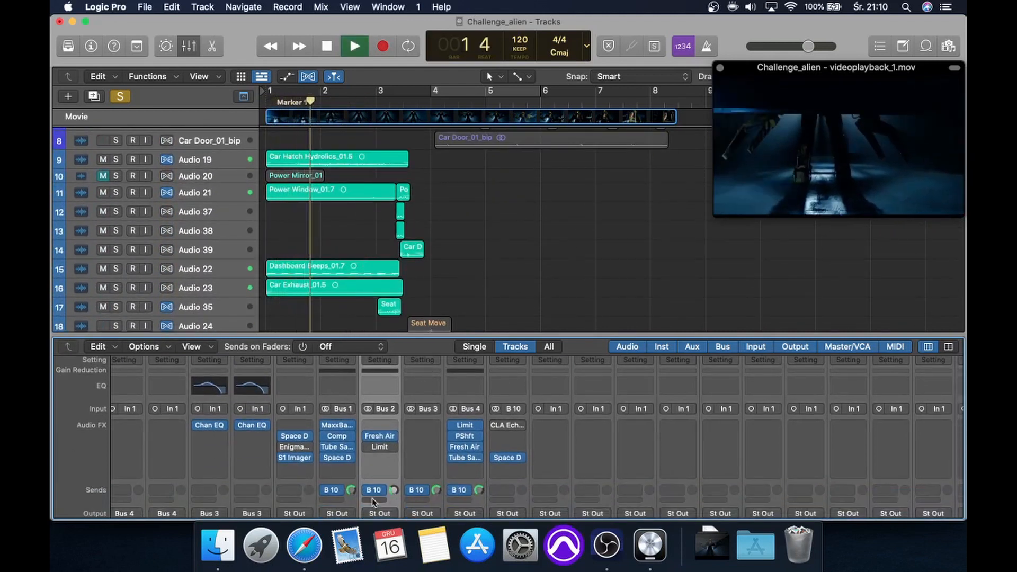
pyautogui.moveTo(368, 493)
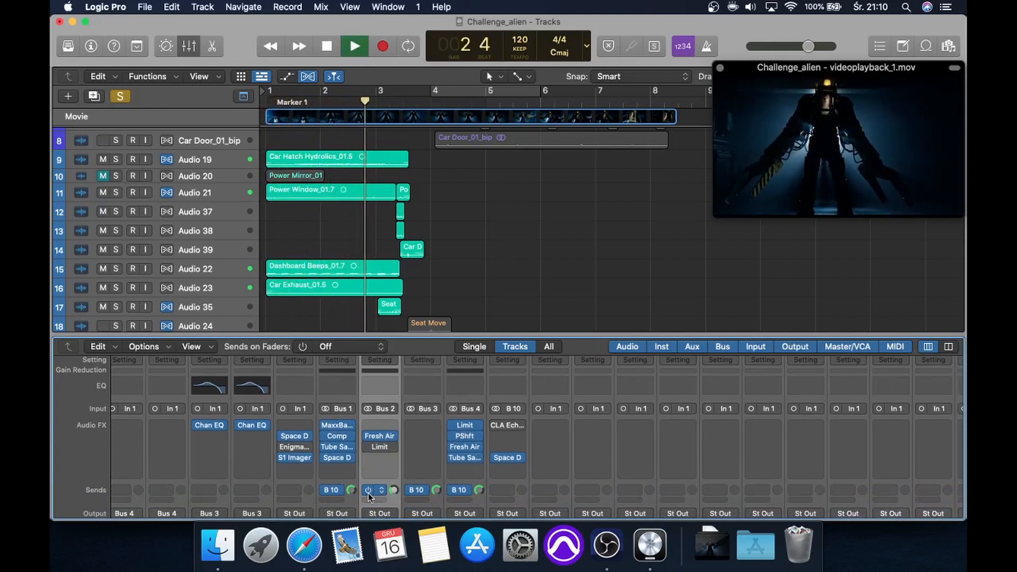
pyautogui.press('space')
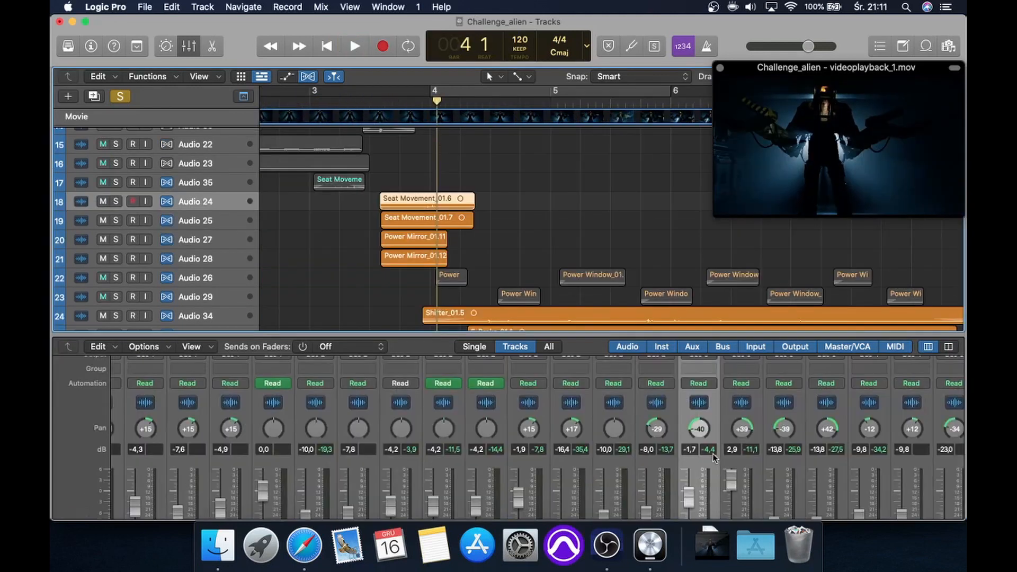
# - Select Audio 25, 27, 28 and 24 in turn to compare their panning, and examine their plug-ins in the mixer
pyautogui.click(227, 224)
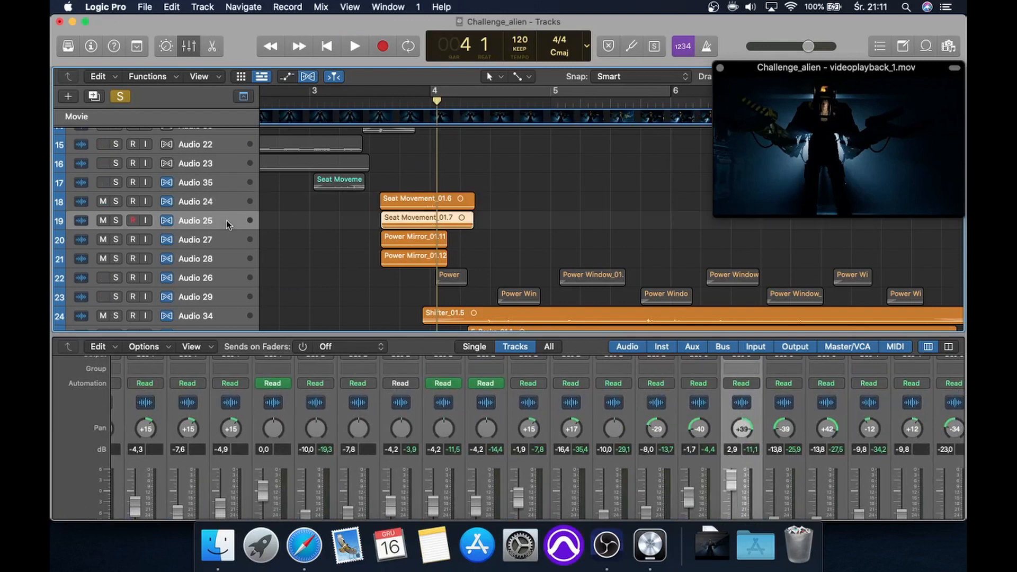
pyautogui.click(231, 245)
pyautogui.click(230, 254)
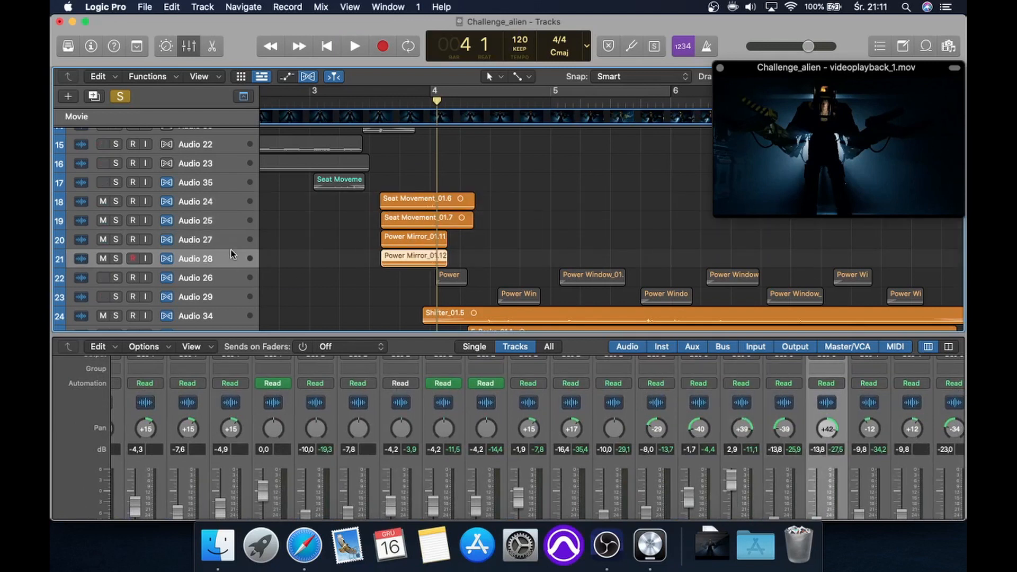
pyautogui.click(223, 202)
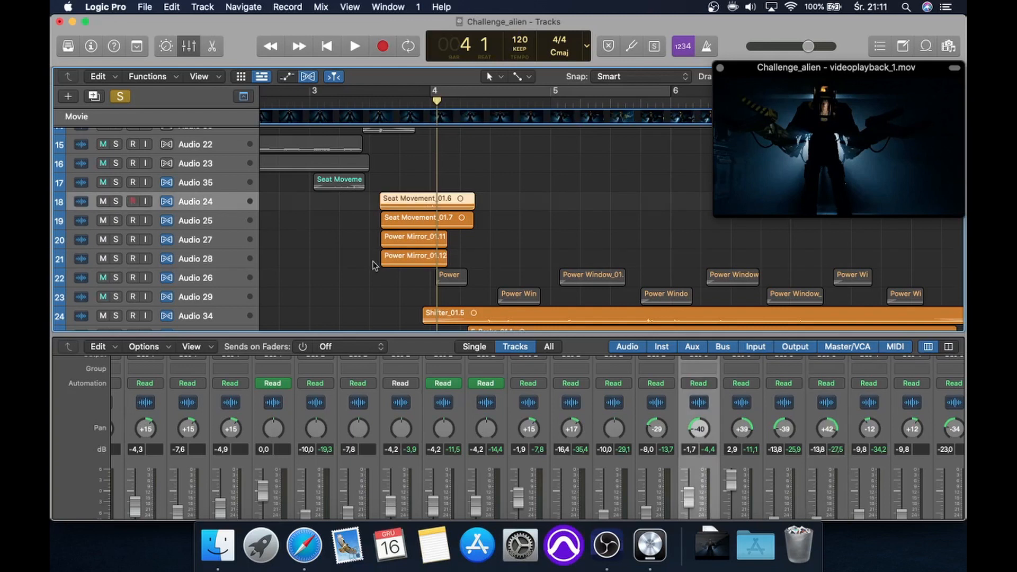
pyautogui.scroll(8, 476, 414)
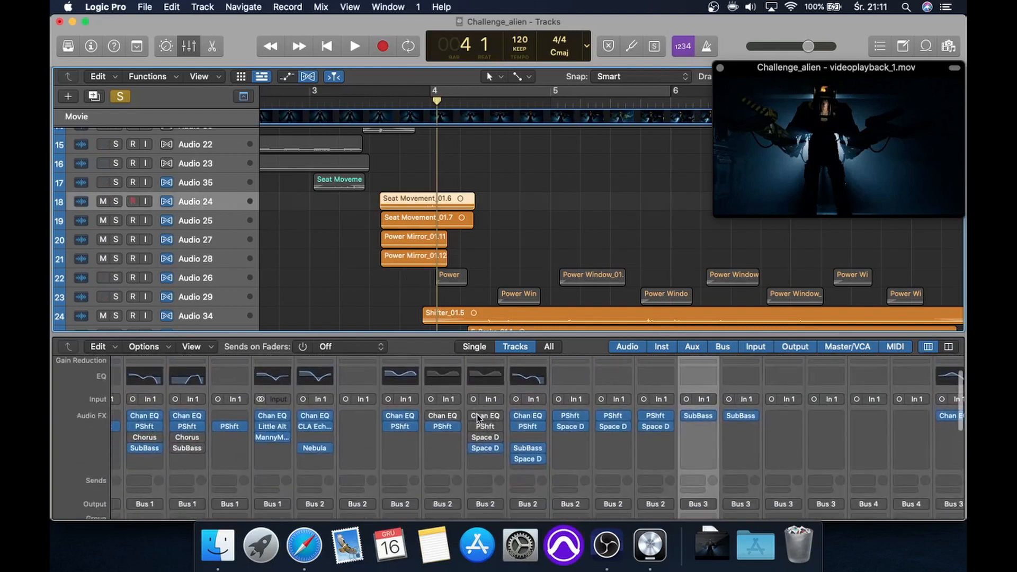
pyautogui.hscroll(10, 477, 414)
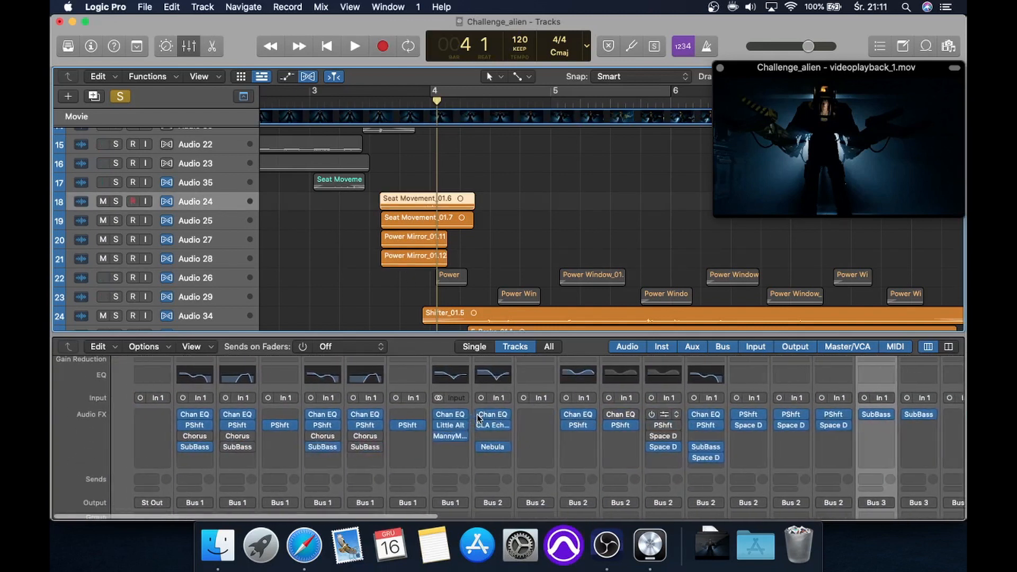
pyautogui.scroll(-3, 477, 414)
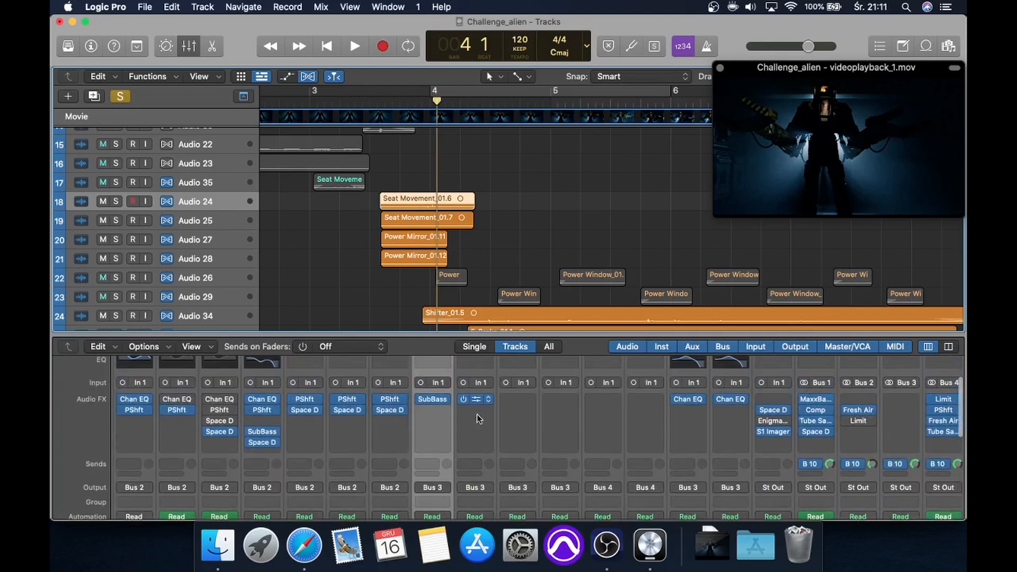
# - Turn off Flex for Audio 24, solo the track, and play its Seat Movement region
pyautogui.click(167, 203)
pyautogui.click(116, 202)
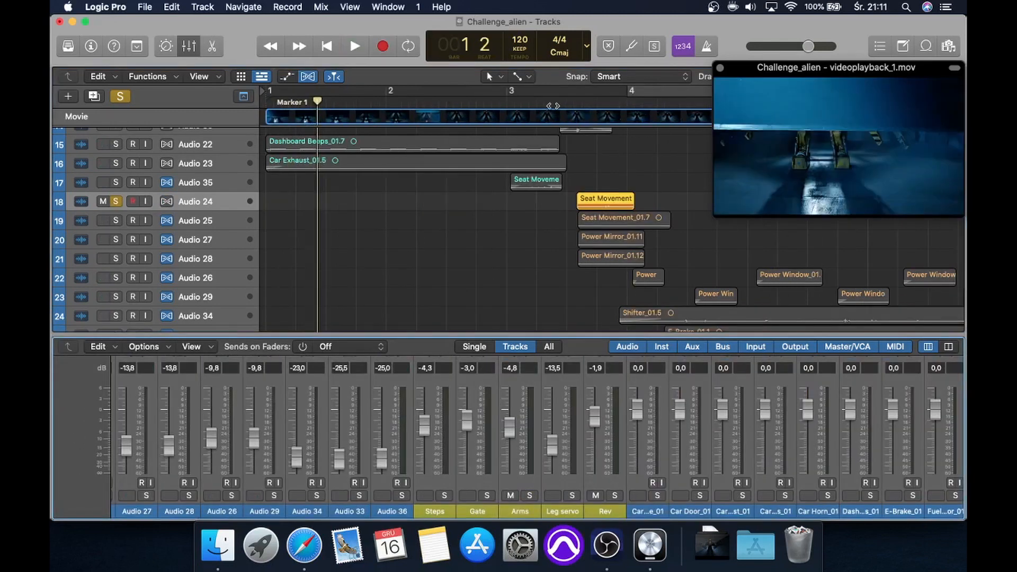
pyautogui.press('space')
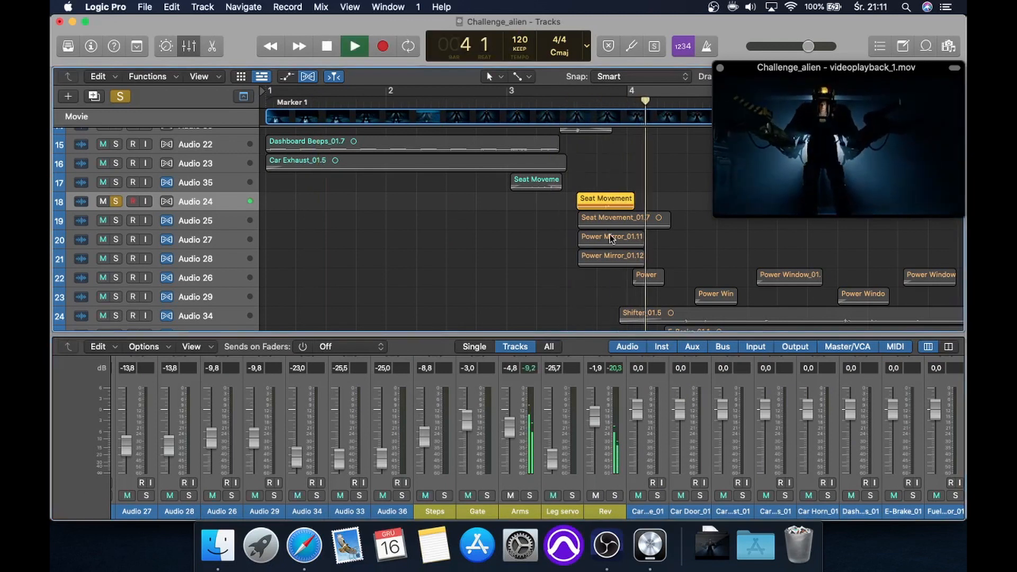
pyautogui.press('space')
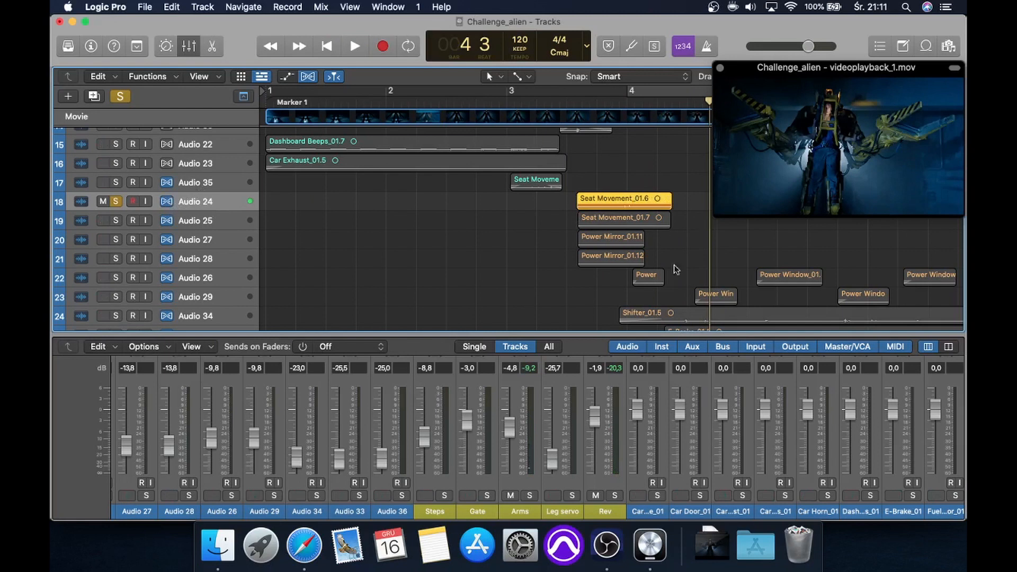
# - Play the soloed Audio 24 Seat Movement region again with Flex turned back on
pyautogui.scroll(10, 610, 406)
pyautogui.press('space')
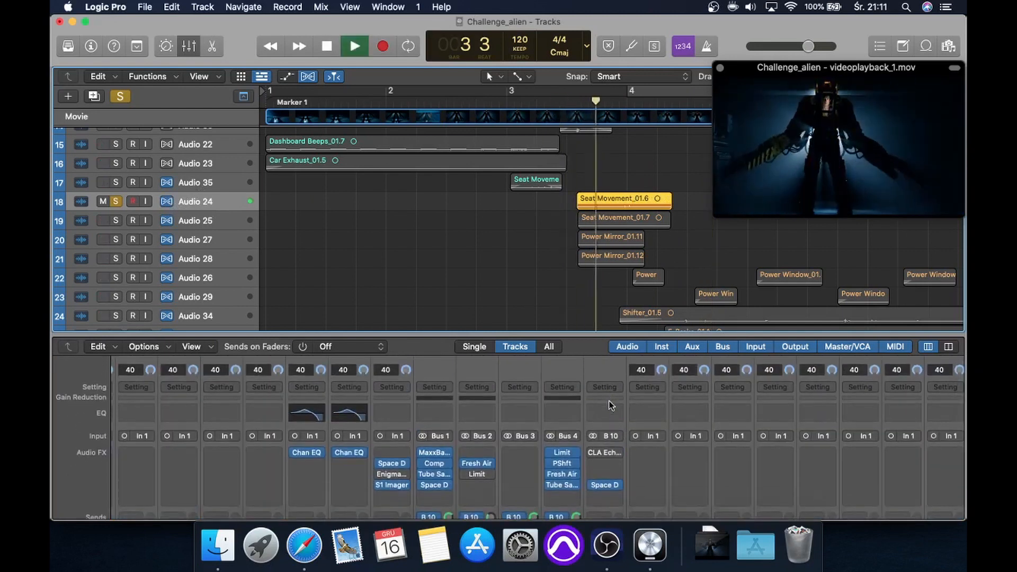
pyautogui.scroll(-5, 448, 453)
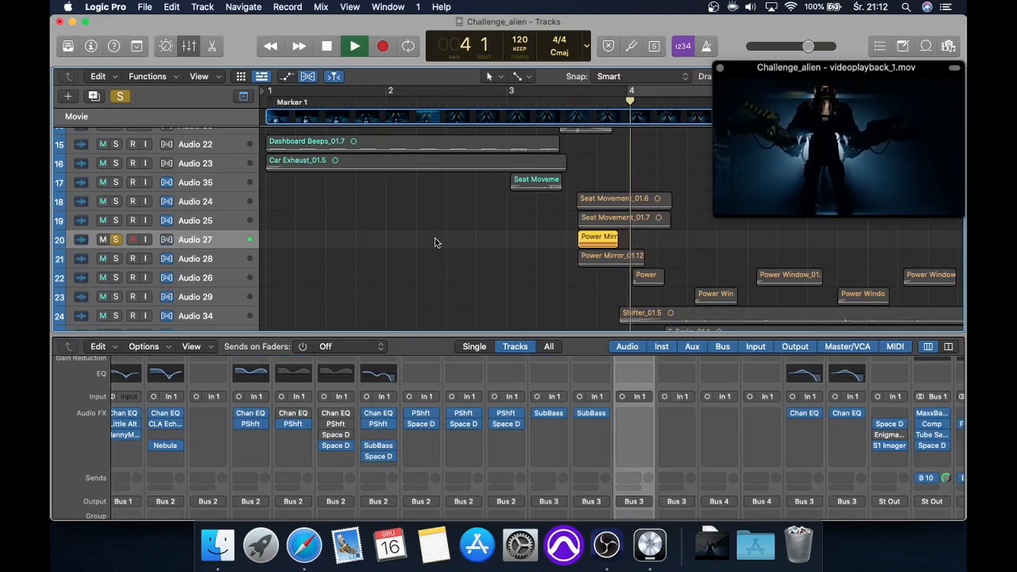
# - Turn Flex back on for the soloed Audio 27 and replay its Power Mirror region
pyautogui.press('space')
pyautogui.press('space')
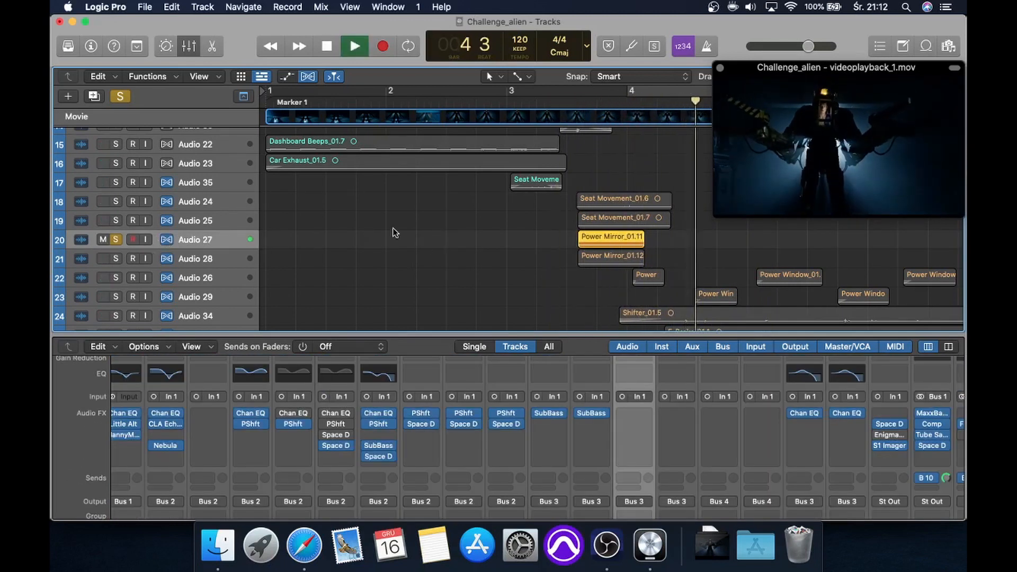
pyautogui.press('space')
# - Play the Seat Movement and Power Mirror regions together with the Arms bus soloed, starting shortly before they begin
pyautogui.hscroll(6, 394, 231)
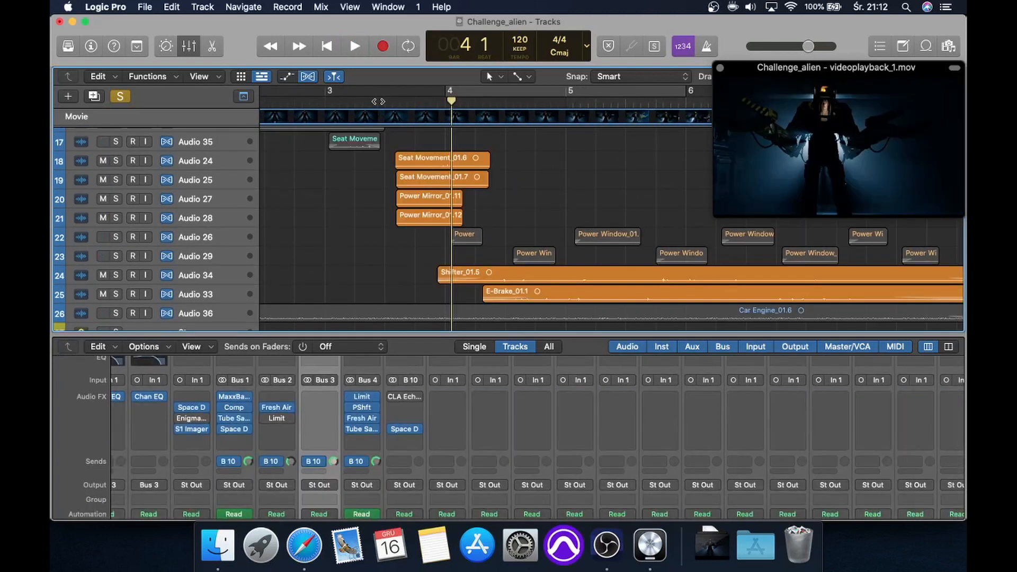
pyautogui.click(378, 101)
pyautogui.press('space')
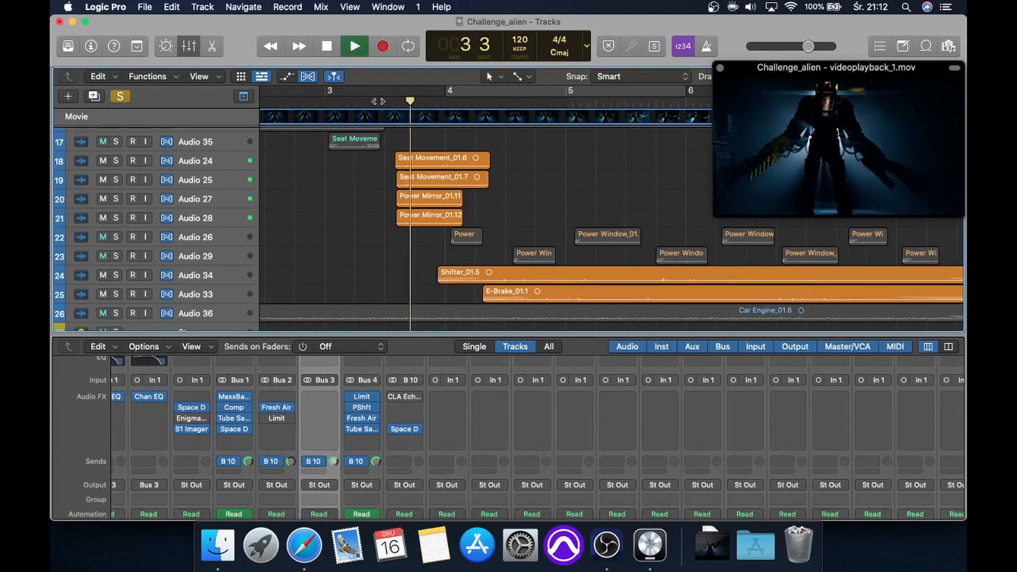
pyautogui.press('space')
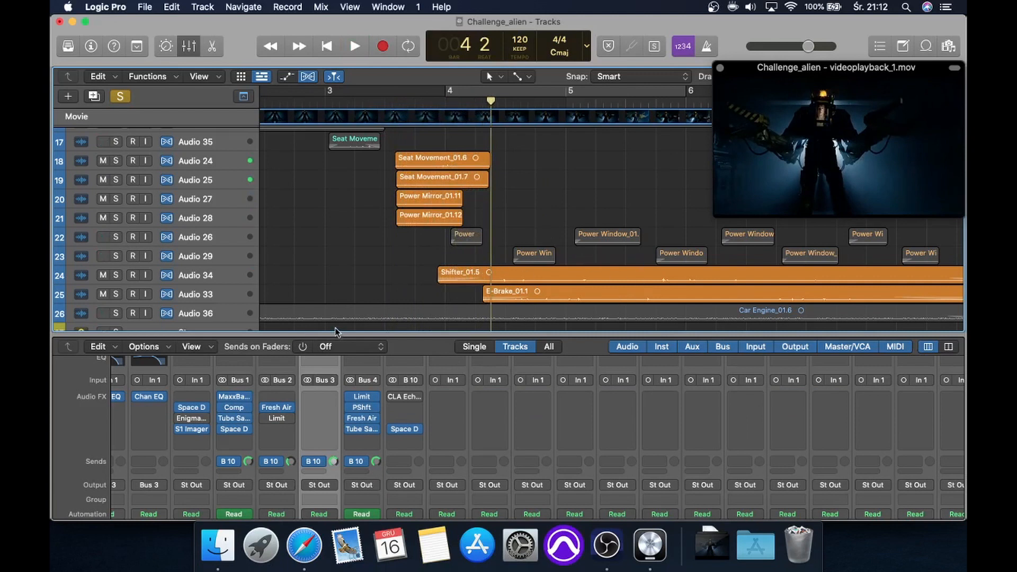
# - Select Audio 34 and play the soloed Arms bus from just before the Shifter region to the end of the clip
pyautogui.click(233, 280)
pyautogui.hscroll(-5, 348, 421)
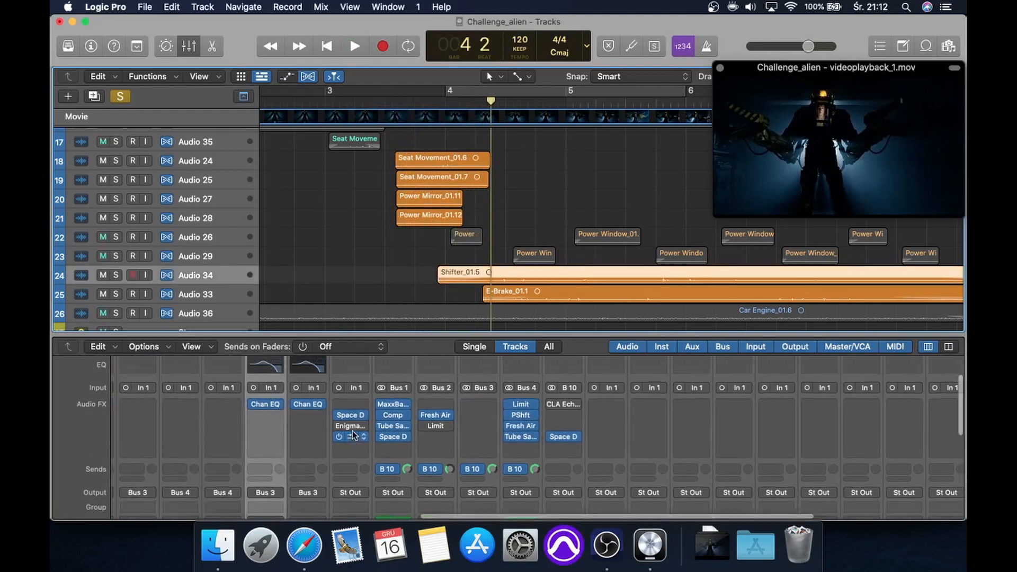
pyautogui.scroll(3, 350, 429)
pyautogui.scroll(-5, 353, 434)
pyautogui.click(423, 101)
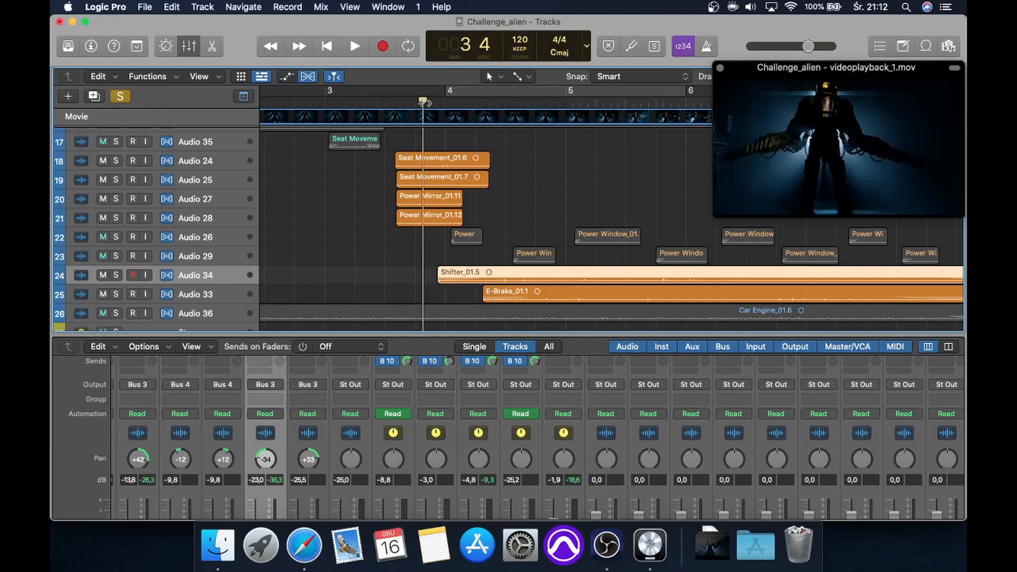
pyautogui.press('space')
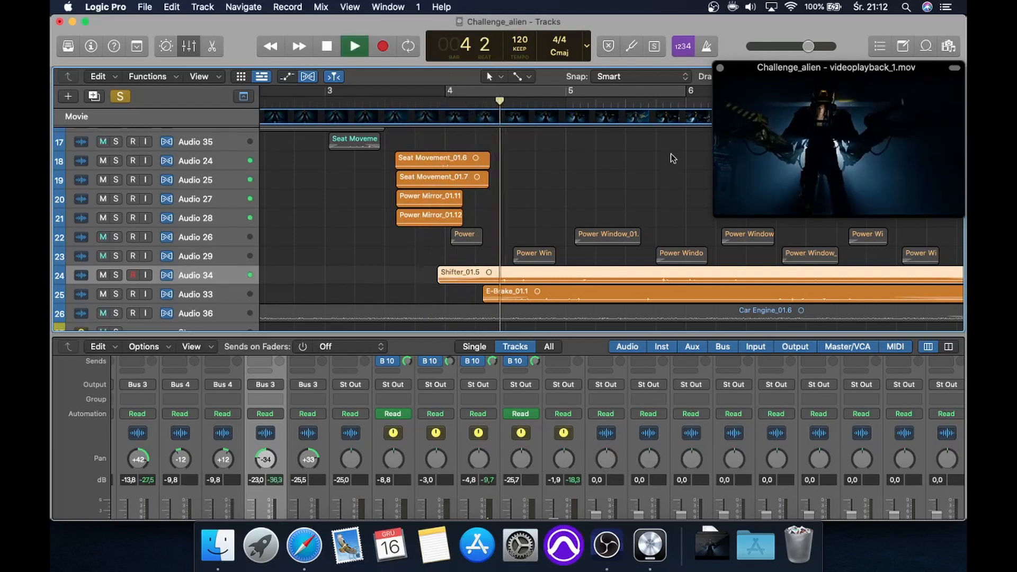
pyautogui.scroll(-2, 672, 154)
pyautogui.scroll(-2, 672, 155)
pyautogui.scroll(-3, 674, 158)
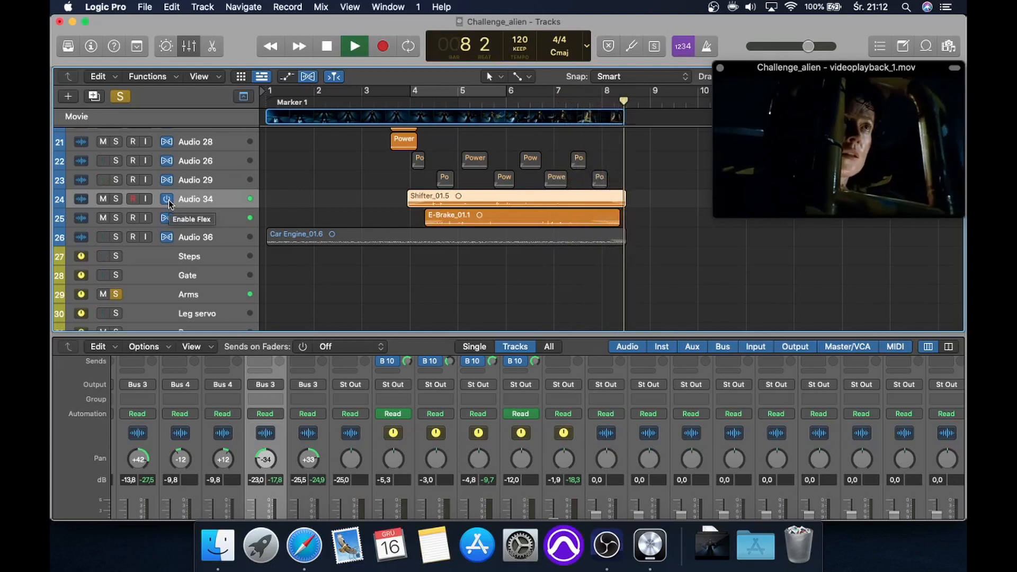
pyautogui.press('space')
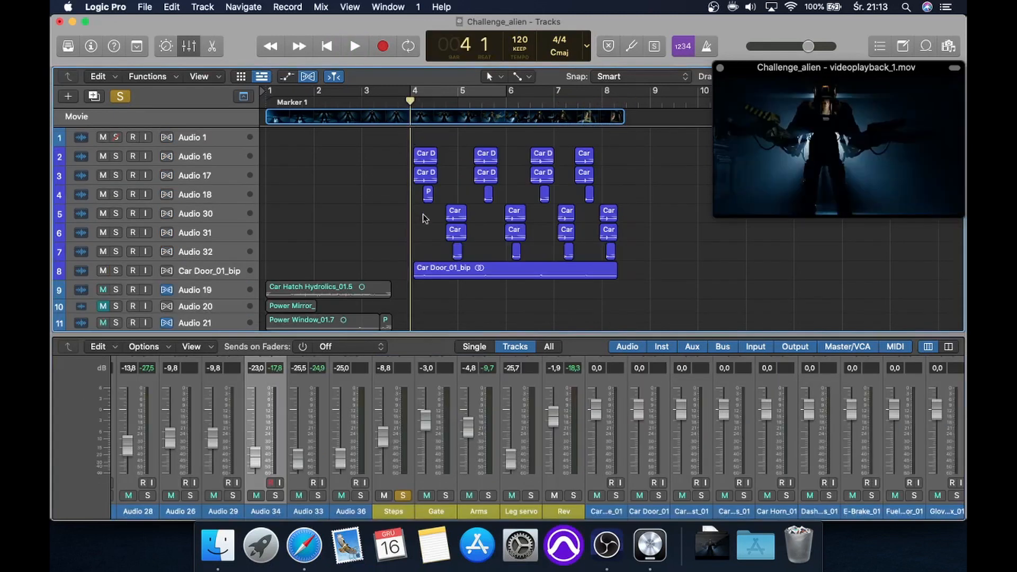
# - Solo Audio 16 and play its first Car Door region with the track's effect plug-ins bypassed
pyautogui.keyDown('ctrl'); pyautogui.keyDown('alt'); pyautogui.click(423, 214); pyautogui.keyUp('alt'); pyautogui.keyUp('ctrl')
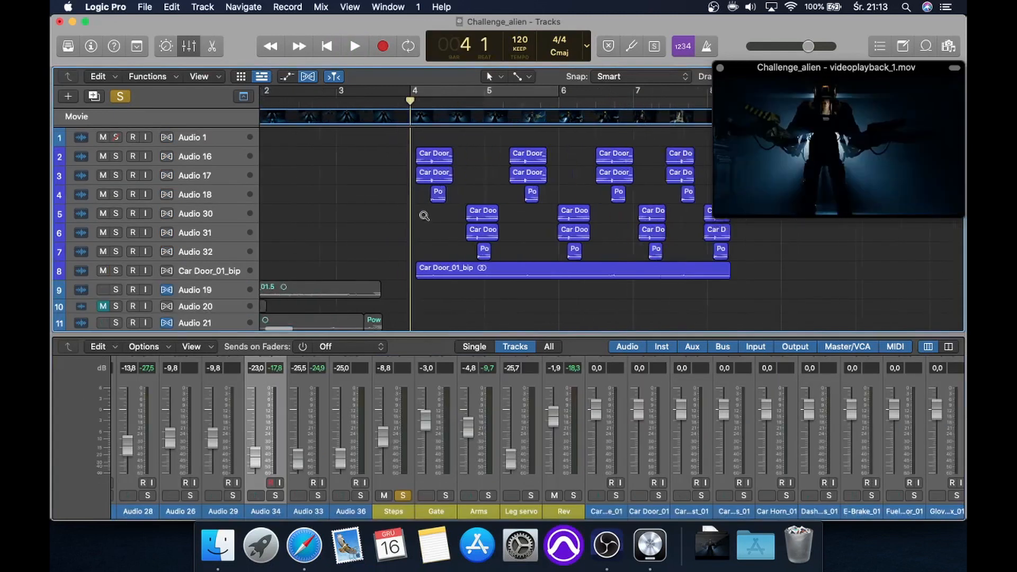
pyautogui.keyDown('ctrl'); pyautogui.keyDown('alt'); pyautogui.click(424, 216); pyautogui.keyUp('alt'); pyautogui.keyUp('ctrl')
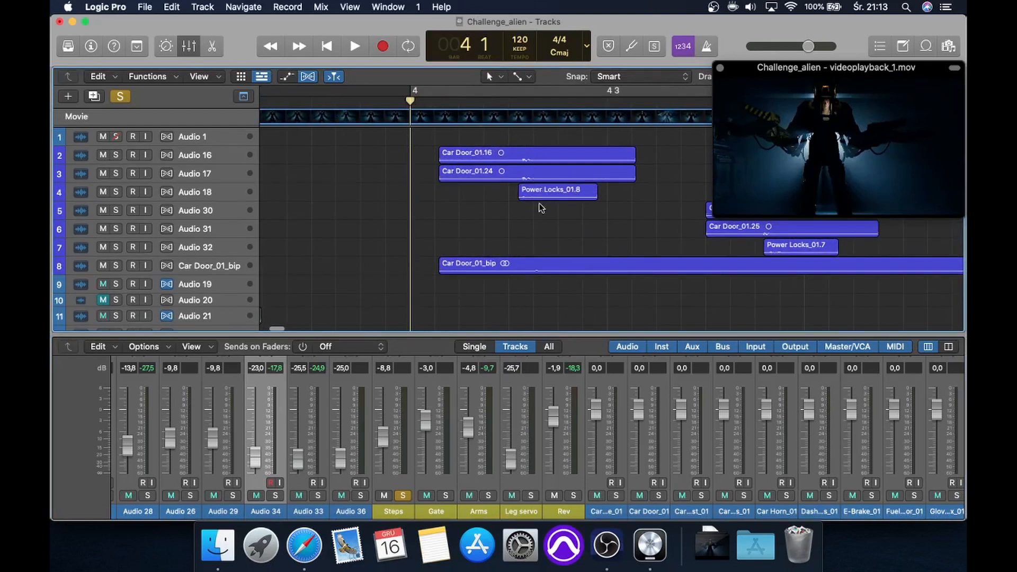
pyautogui.click(226, 154)
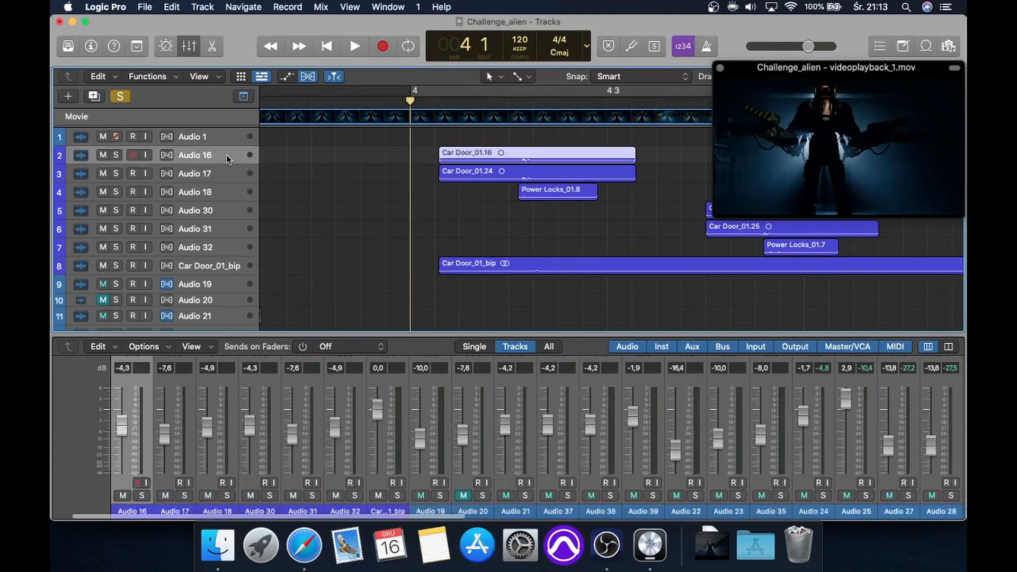
pyautogui.click(116, 155)
pyautogui.scroll(5, 498, 388)
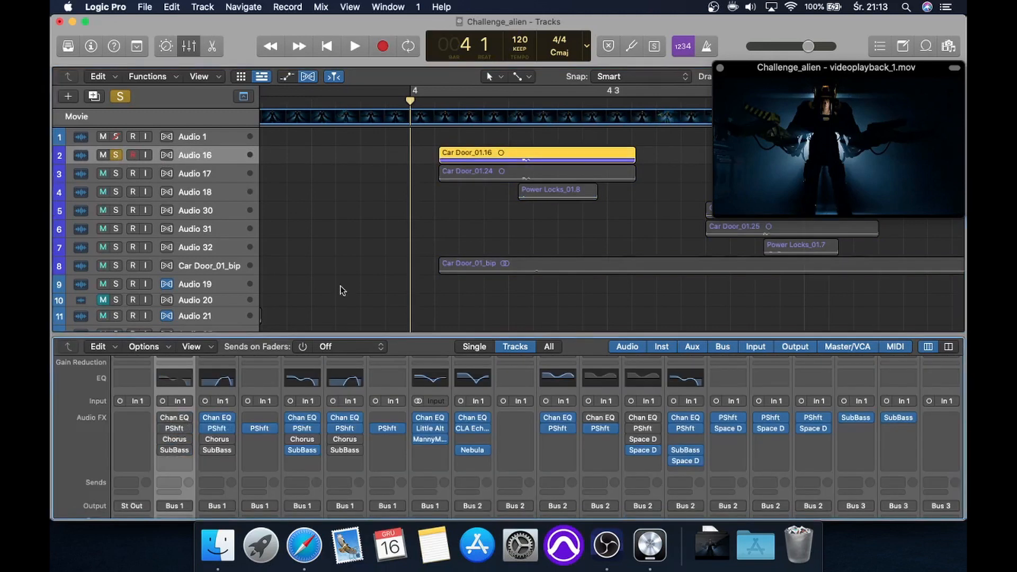
pyautogui.press('space')
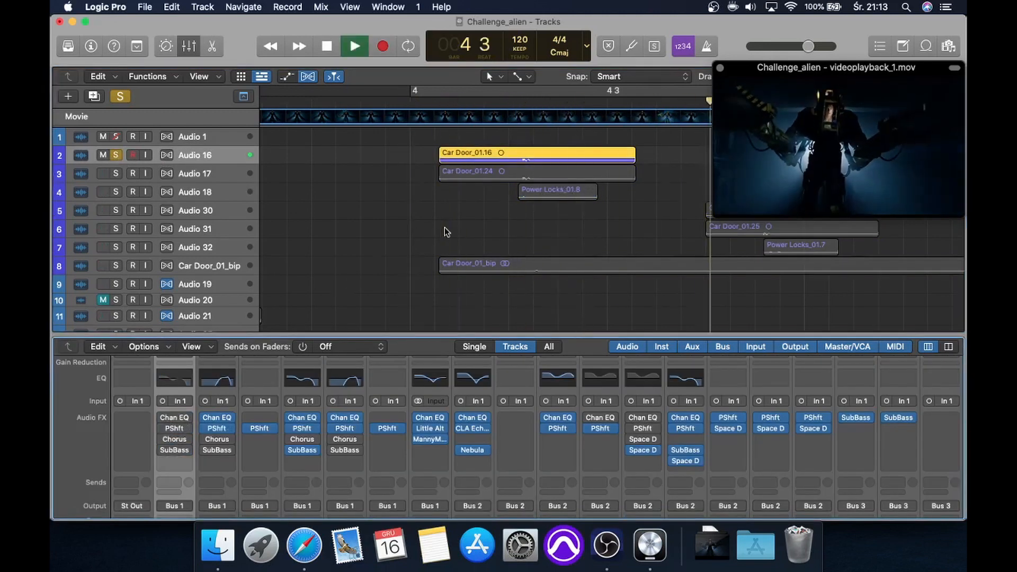
pyautogui.press('space')
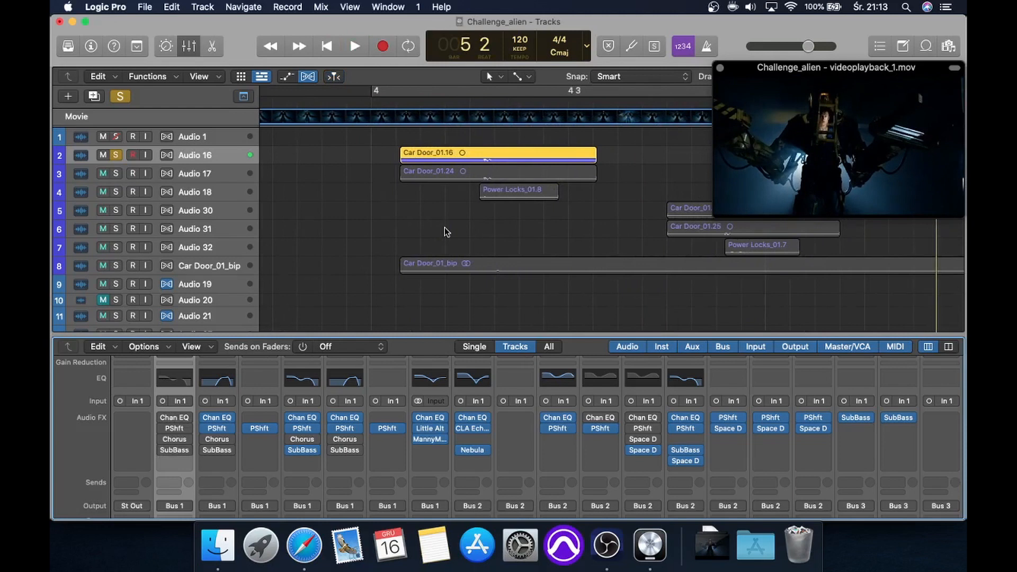
# - Turn Audio 16's Channel EQ, Pitch Shifter and SubBass back on, and view the Pitch Shifter and SubBass settings
pyautogui.click(163, 426)
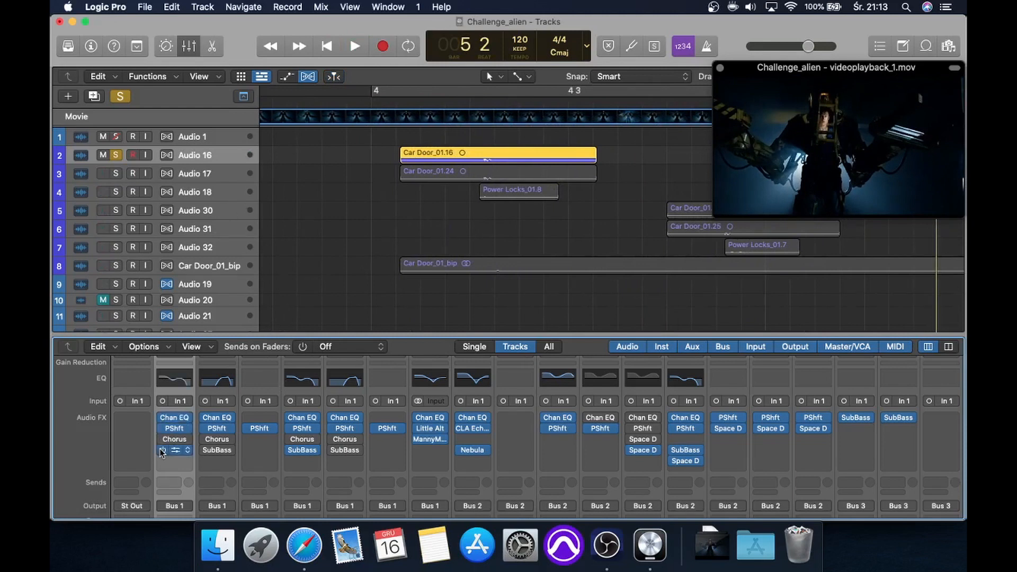
pyautogui.click(177, 428)
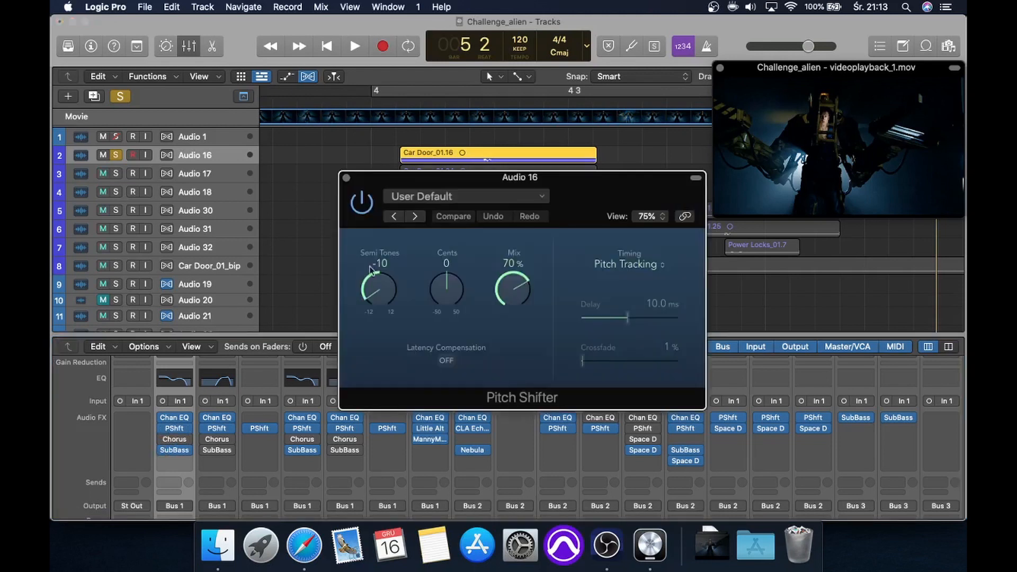
pyautogui.click(347, 178)
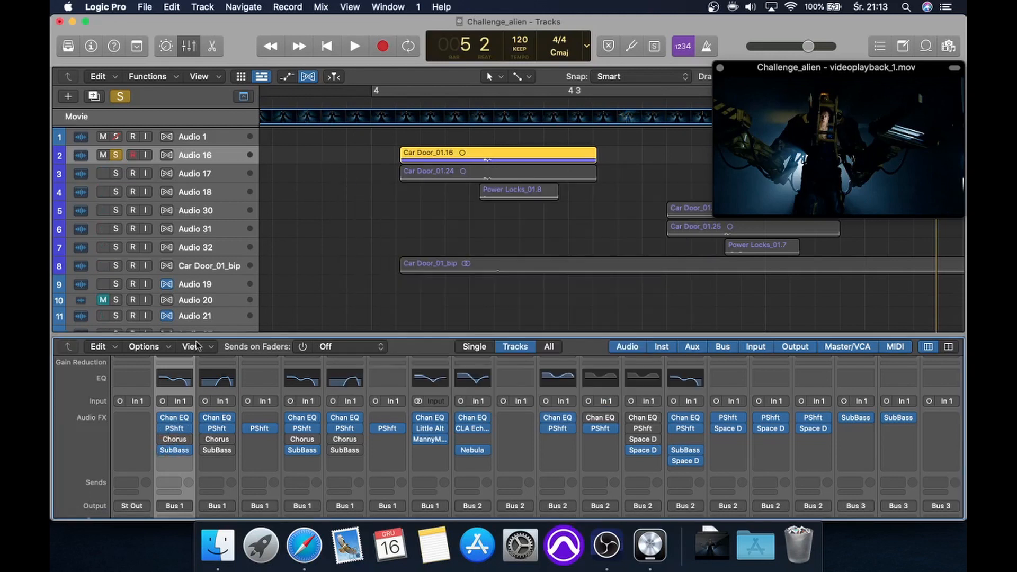
pyautogui.click(174, 451)
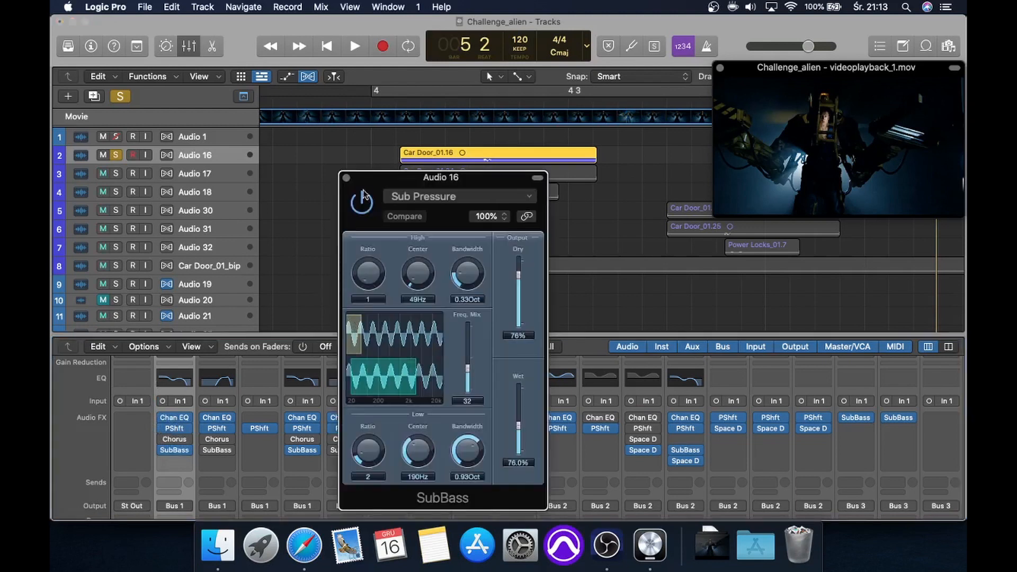
pyautogui.click(346, 178)
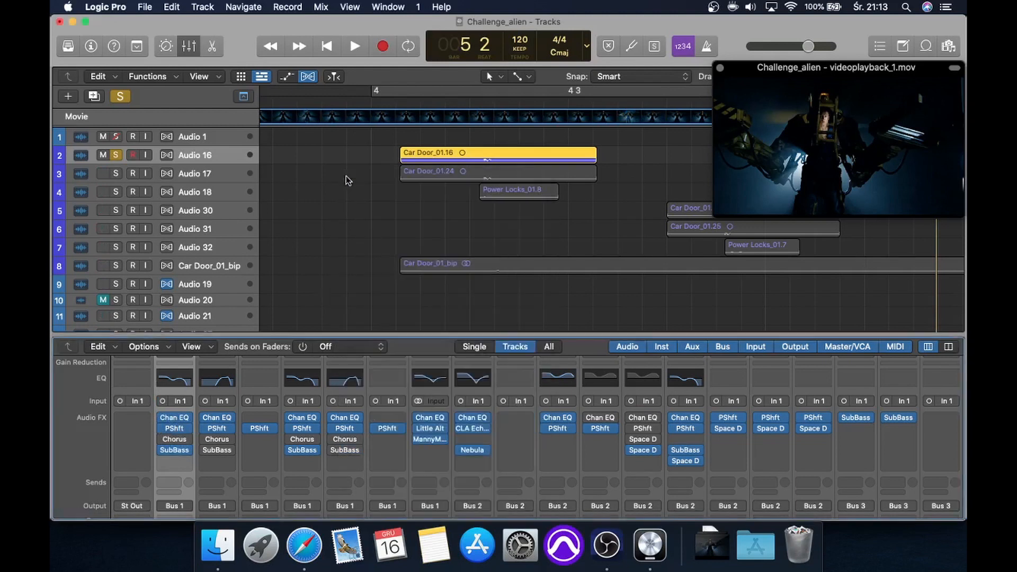
# - Play Audio 17's Car Door region soloed with its effects bypassed, and restore its Channel EQ and Pitch Shifter before clearing the solo
pyautogui.click(116, 173)
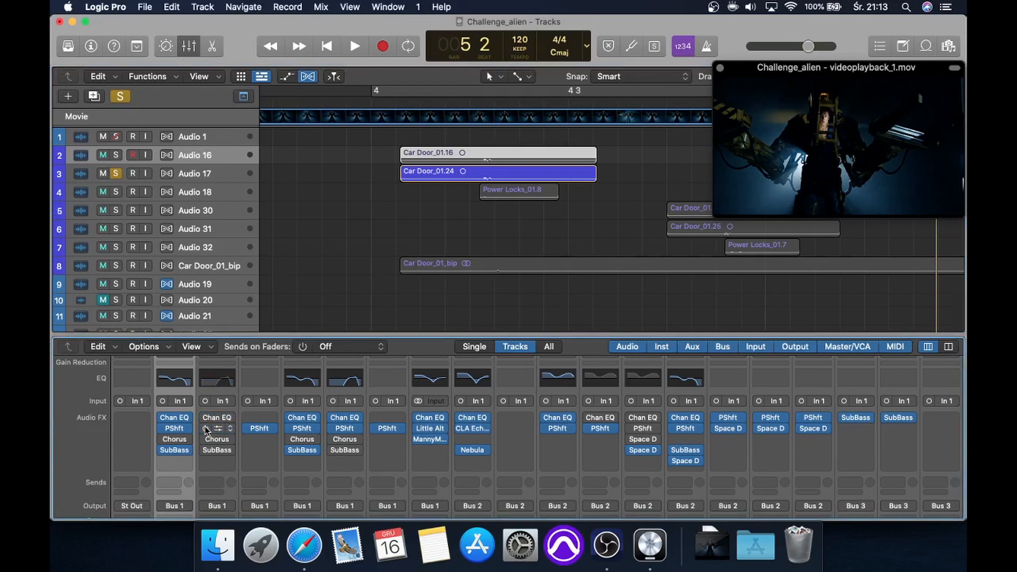
pyautogui.hotkey('shift', 'space')
pyautogui.press('space')
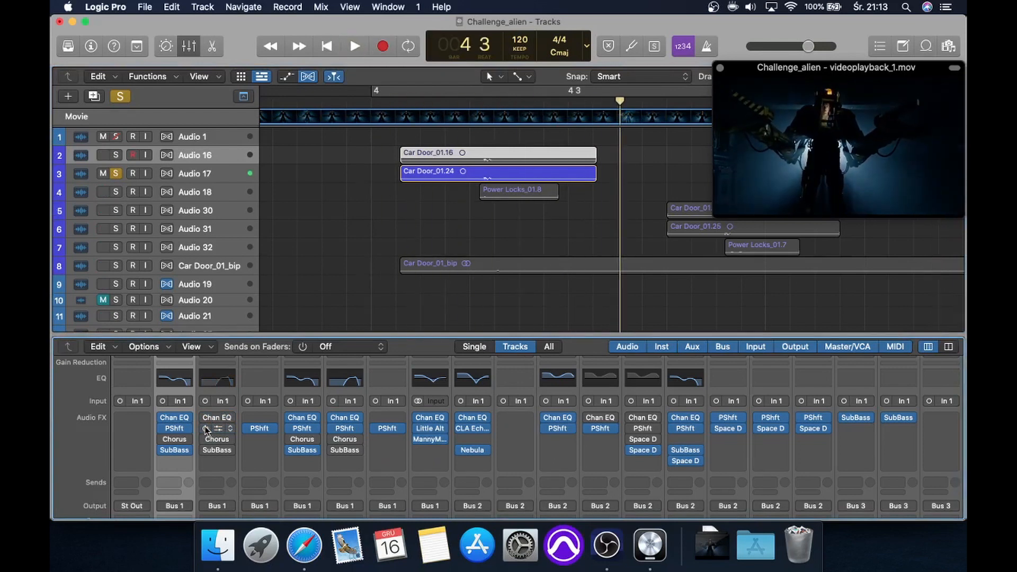
pyautogui.click(206, 418)
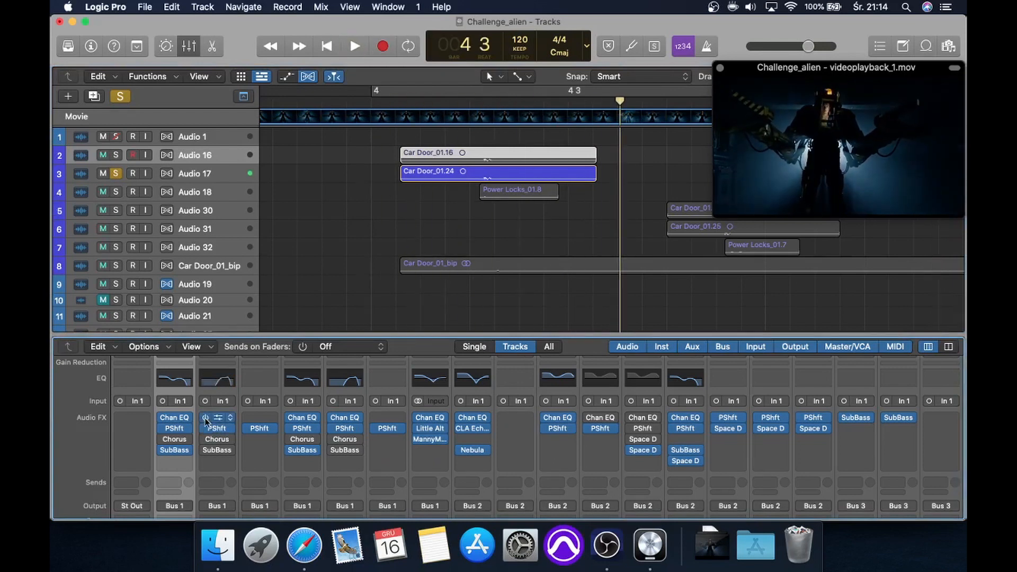
pyautogui.click(116, 174)
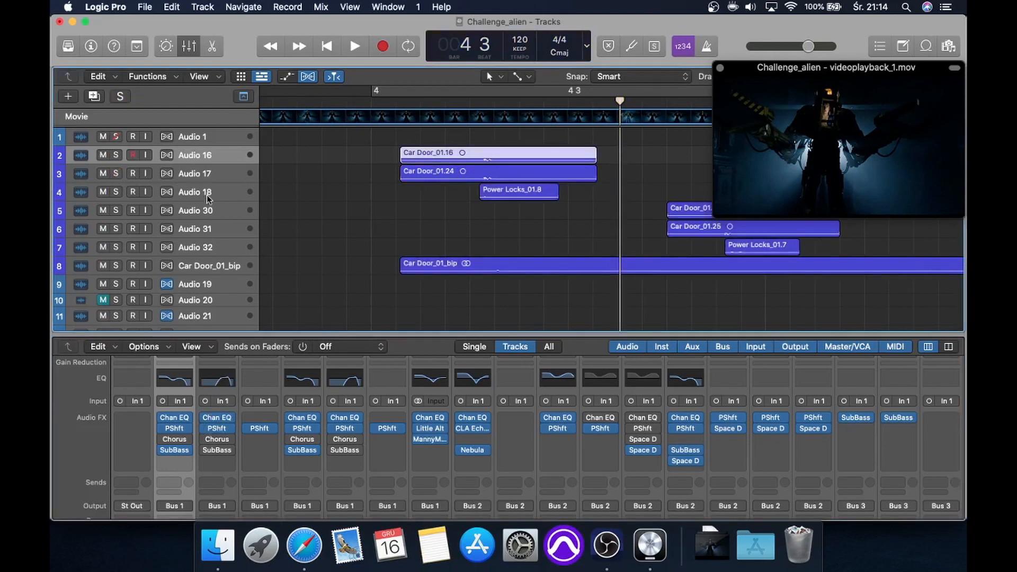
# - Solo Audio 18 and play its first Power Locks region
pyautogui.click(208, 198)
pyautogui.click(116, 192)
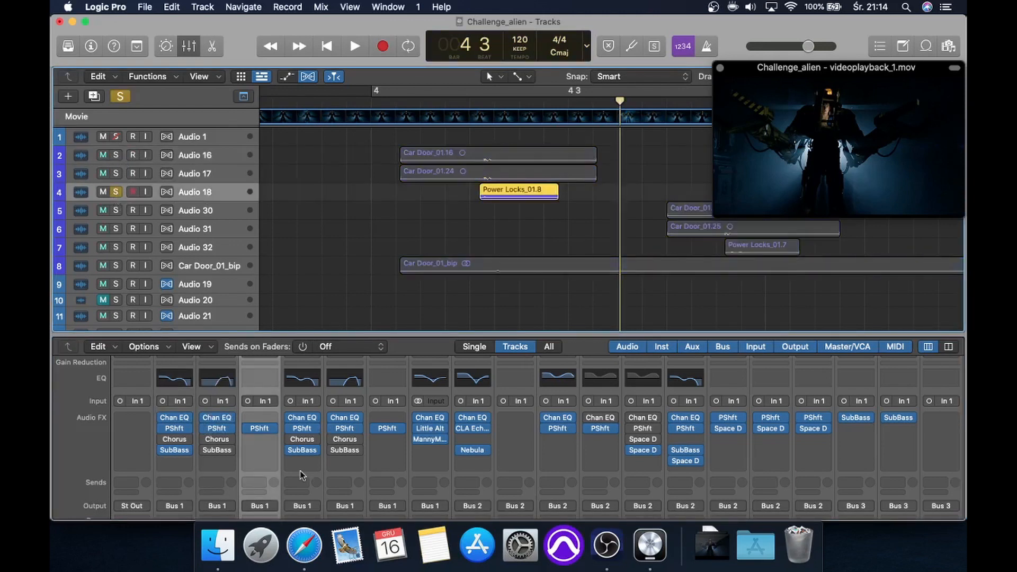
pyautogui.press('space')
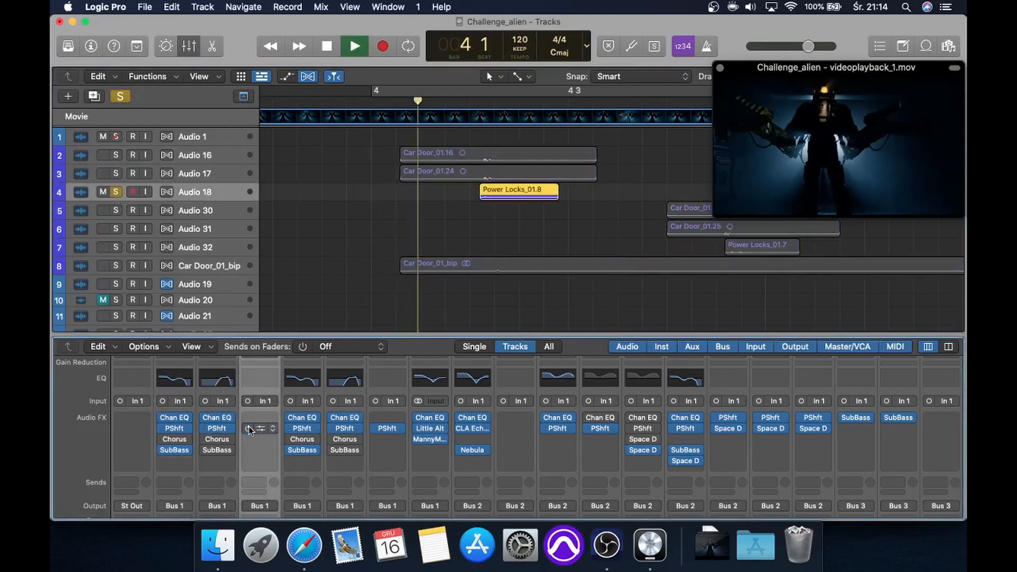
pyautogui.press('space')
# - Examine Audio 18's Pitch Shifter settings, replay its Power Locks region, and clear the track's solo
pyautogui.scroll(-2, 249, 427)
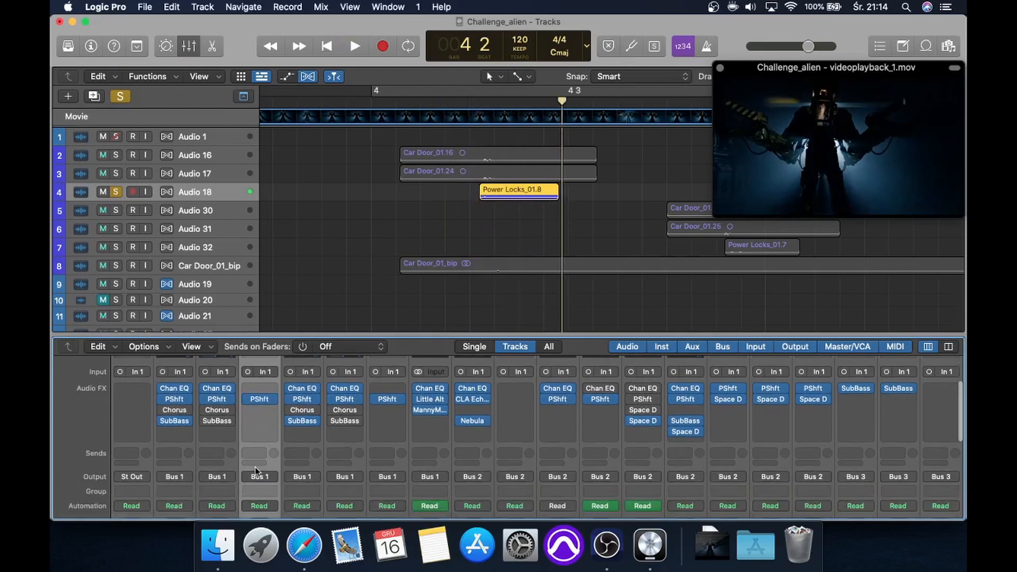
pyautogui.click(261, 401)
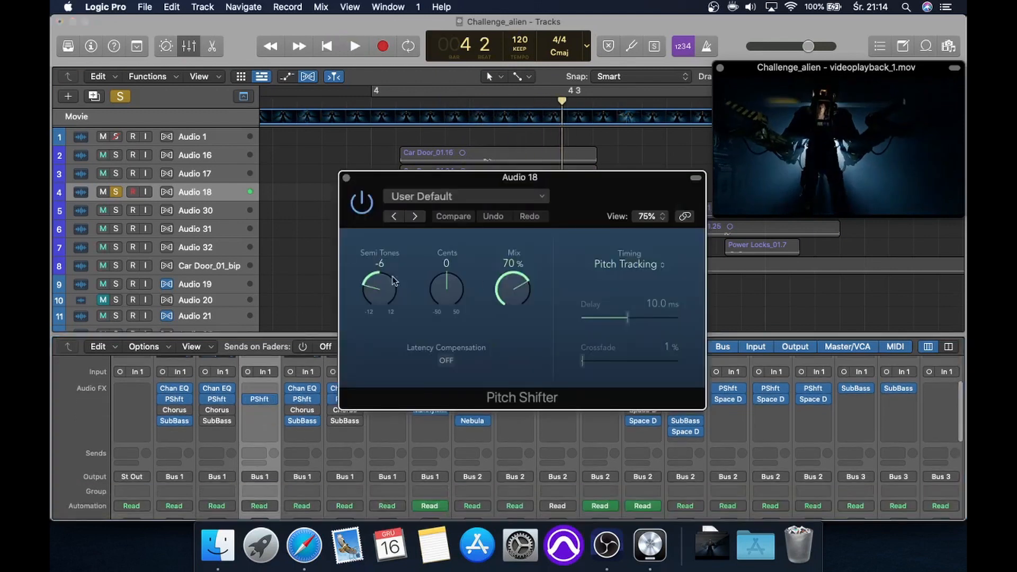
pyautogui.press('space')
pyautogui.click(346, 178)
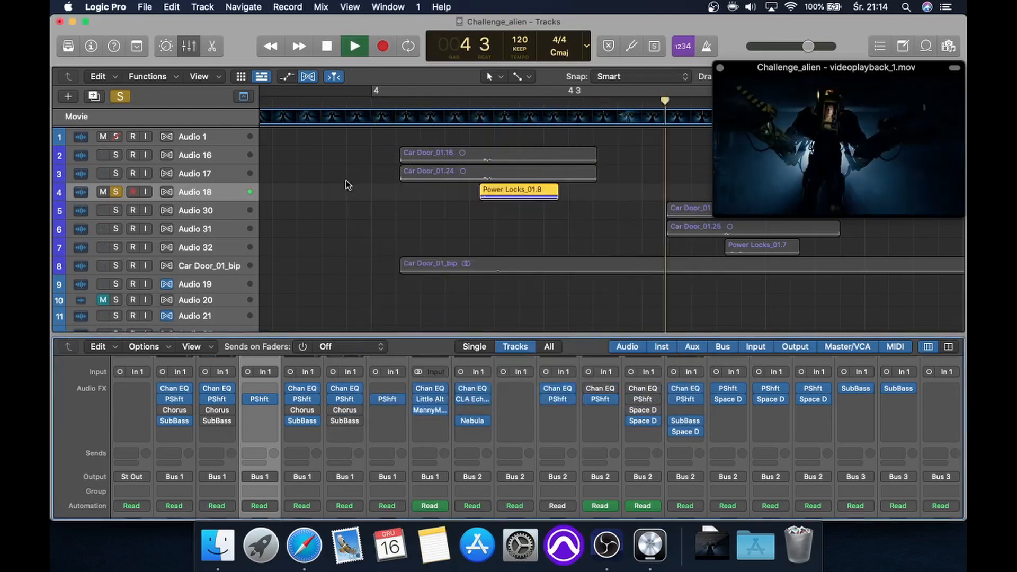
pyautogui.press('space')
pyautogui.click(116, 192)
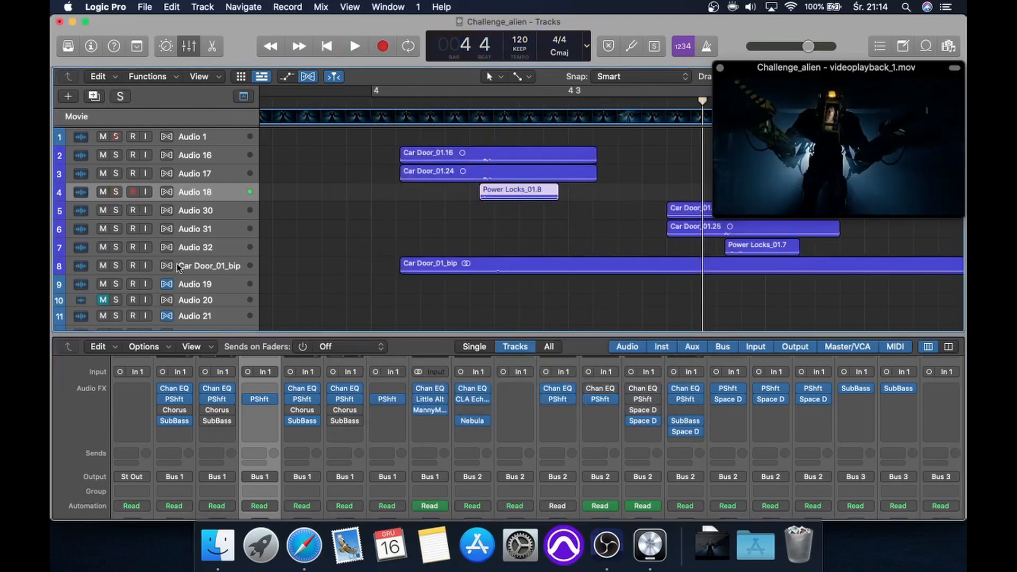
# - Select the Car Door_01_bip track and examine its MannyM Reverb settings
pyautogui.click(204, 267)
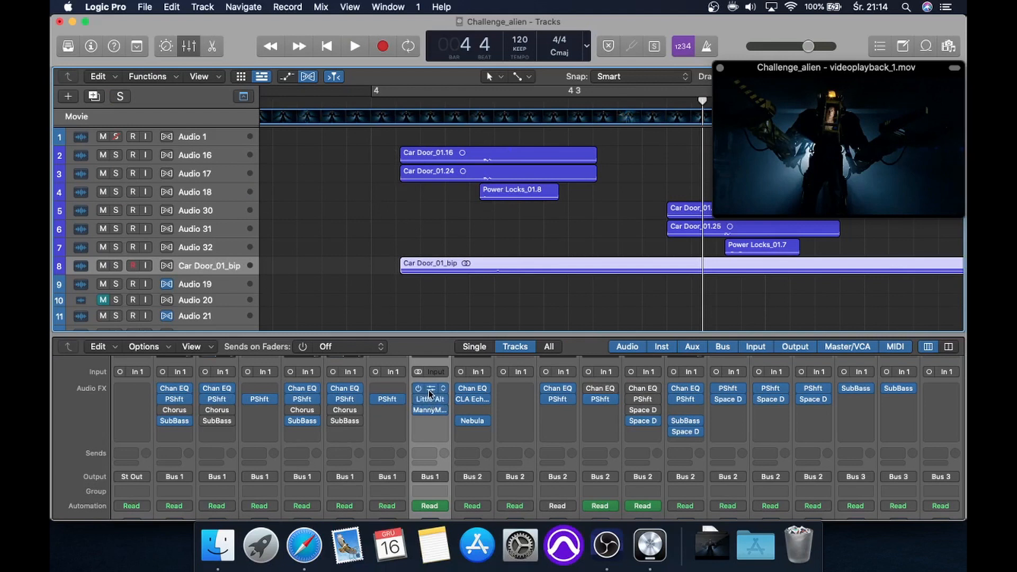
pyautogui.scroll(2, 428, 390)
pyautogui.click(432, 432)
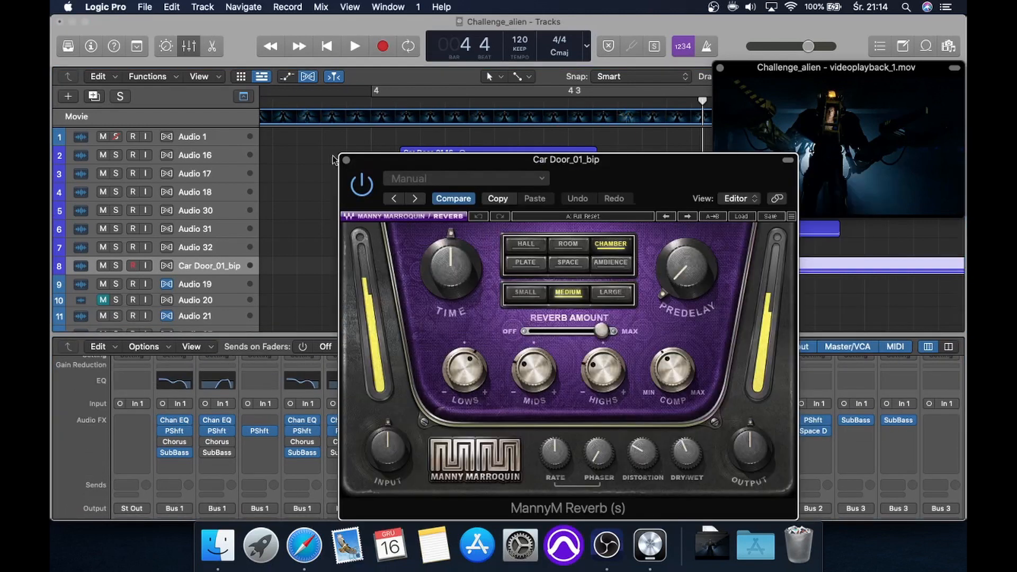
pyautogui.click(347, 161)
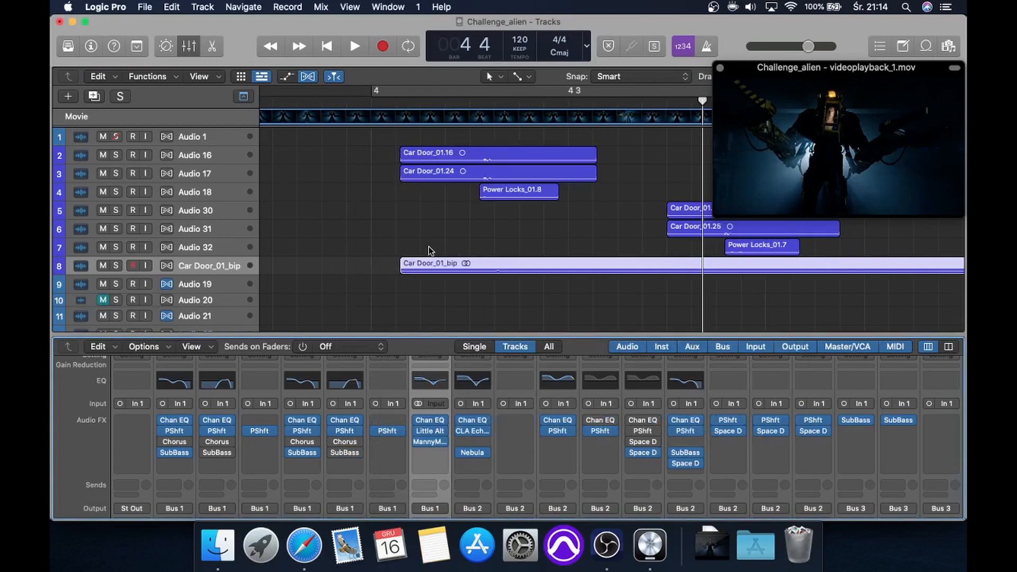
# - Solo the Steps bus and play all its Car Door and Power Locks regions through to the end of the clip
pyautogui.scroll(-5, 430, 251)
pyautogui.hscroll(4, 431, 251)
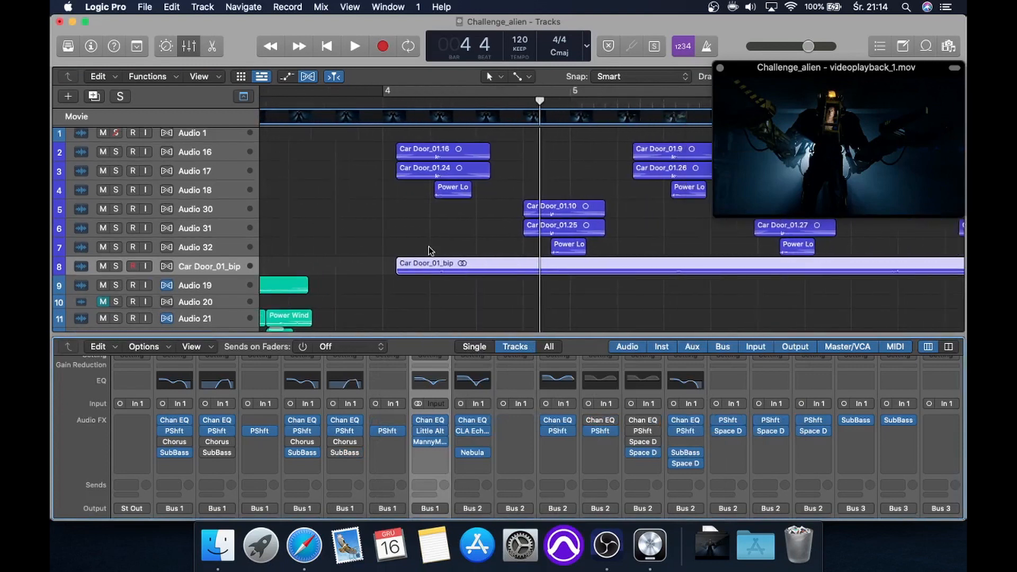
pyautogui.hscroll(3, 431, 251)
pyautogui.scroll(-5, 431, 250)
pyautogui.scroll(5, 431, 250)
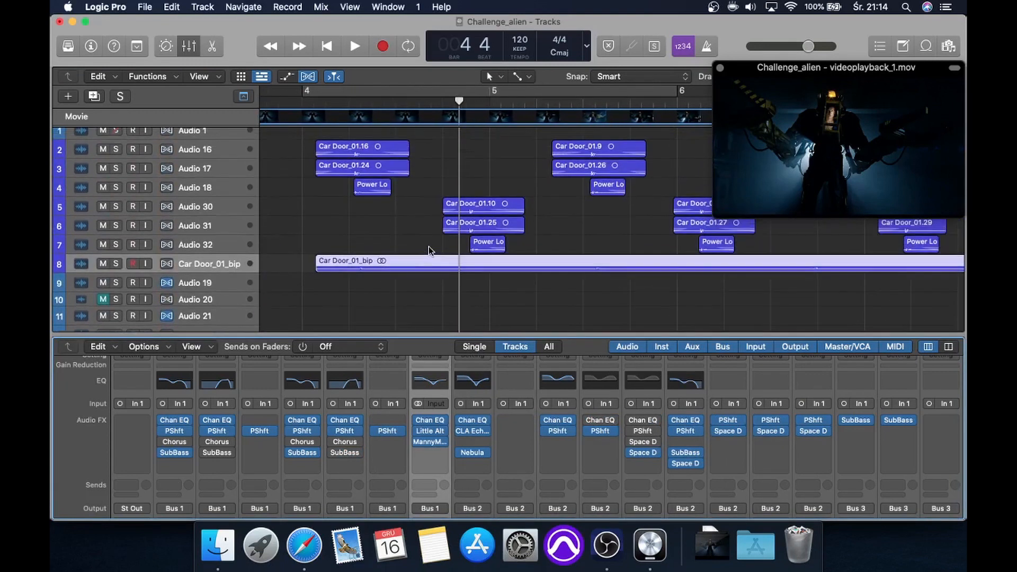
pyautogui.hscroll(3, 491, 460)
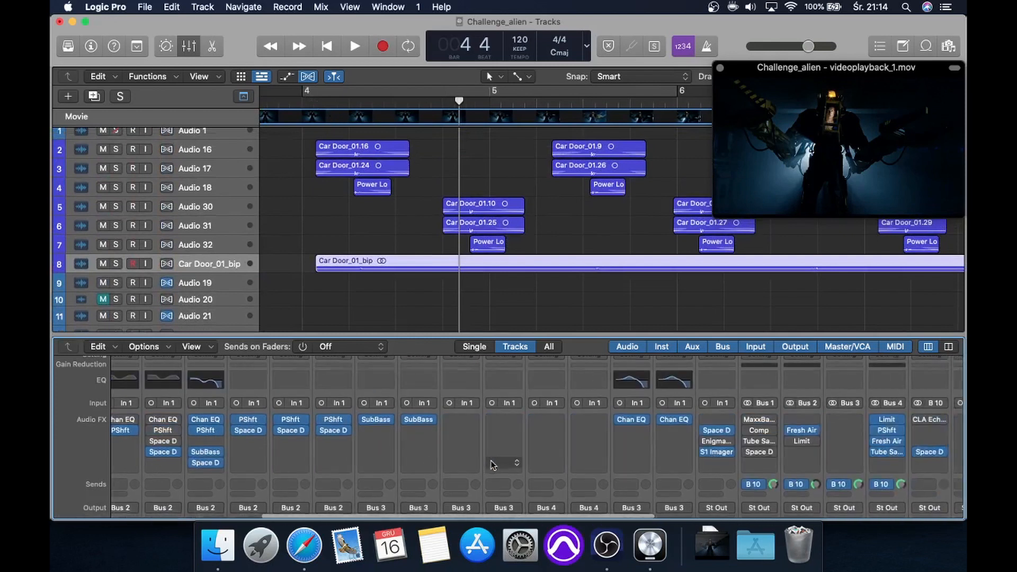
pyautogui.scroll(-5, 490, 460)
pyautogui.click(768, 495)
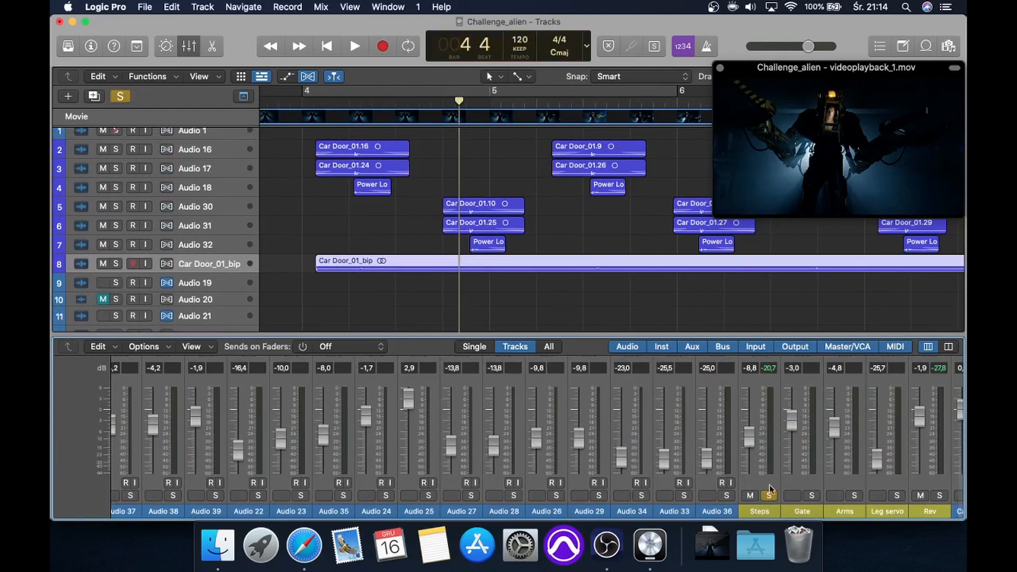
pyautogui.scroll(5, 771, 466)
pyautogui.press('space')
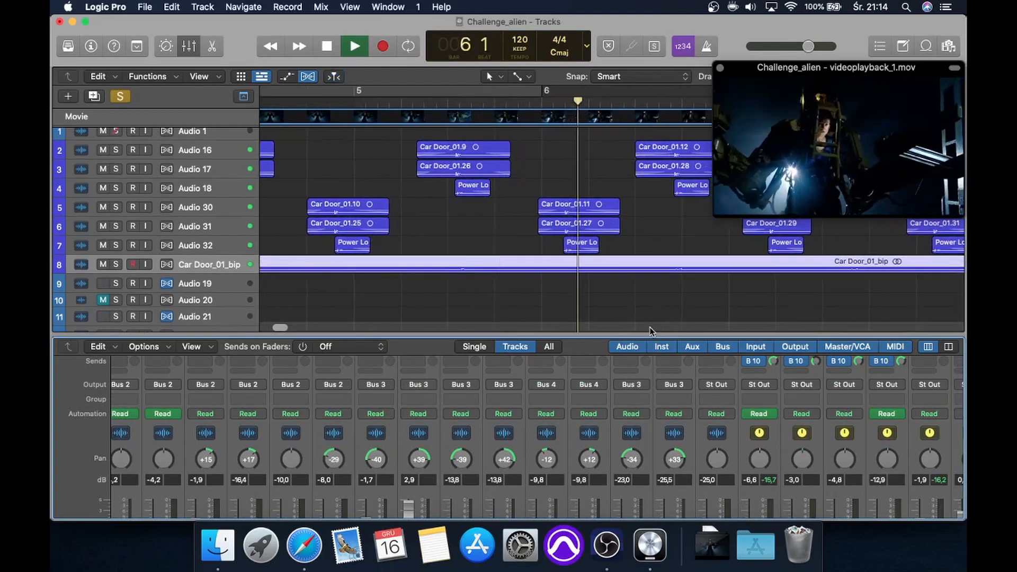
pyautogui.press('super+Left')
pyautogui.press('super+Left')
pyautogui.press('super+Up')
pyautogui.press('super+Up')
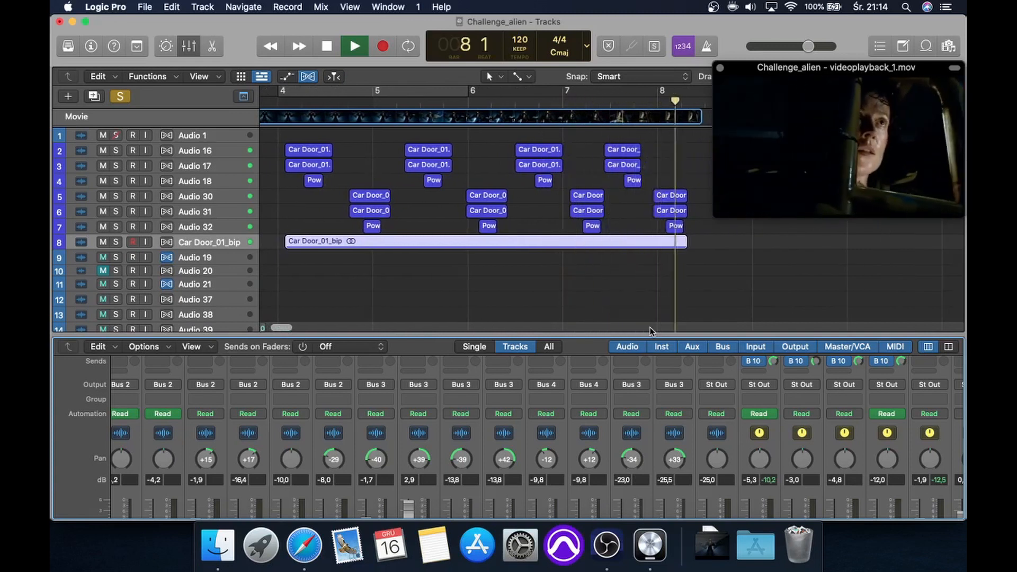
# - Turn on the Steps bus's MaxxBass plug-in, examine its Dies Bassum settings, and replay the steps from the first Car Door regions
pyautogui.press('space')
pyautogui.scroll(-3, 637, 501)
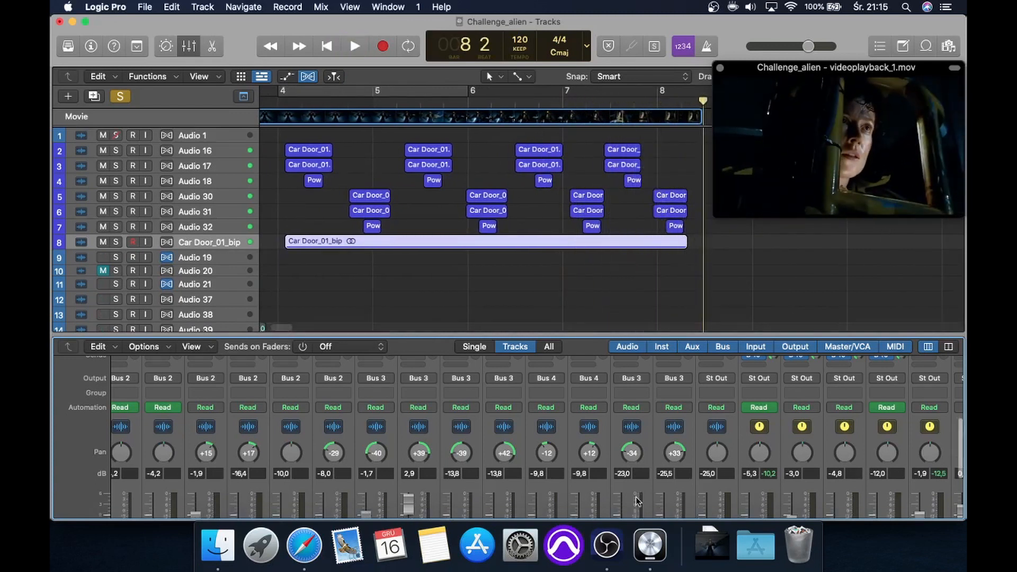
pyautogui.scroll(8, 637, 501)
pyautogui.scroll(-1, 637, 501)
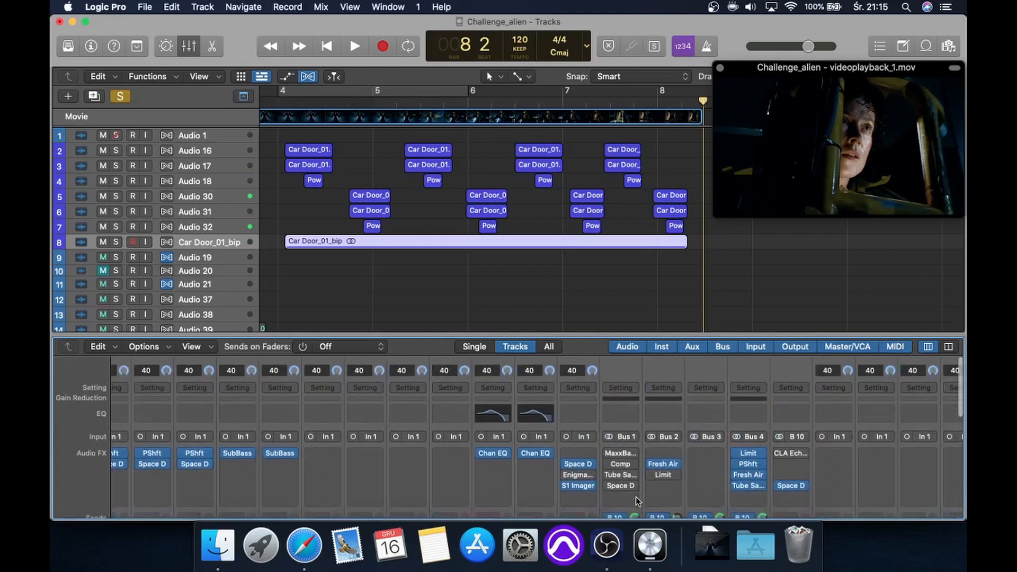
pyautogui.click(623, 453)
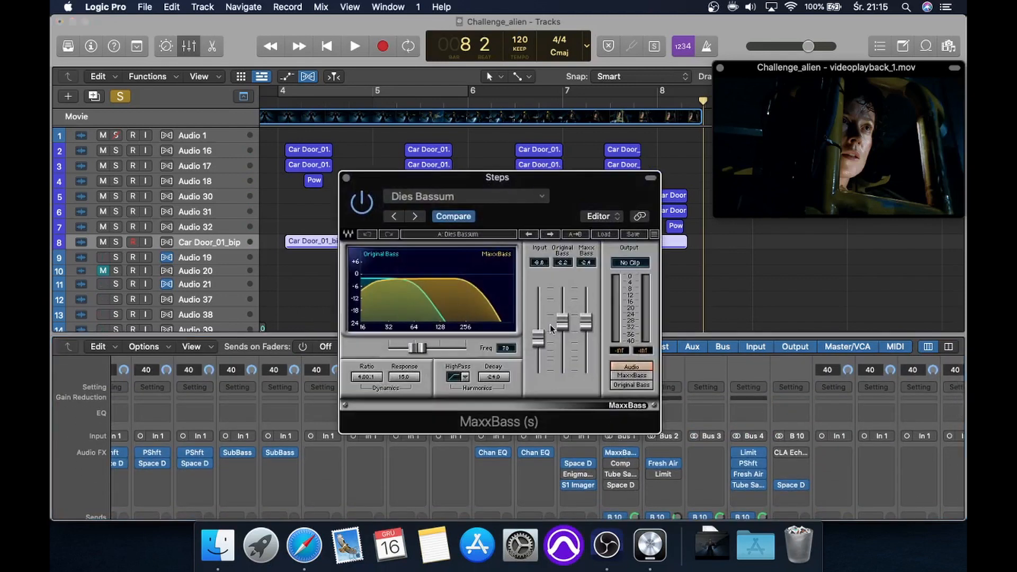
pyautogui.click(285, 107)
pyautogui.press('space')
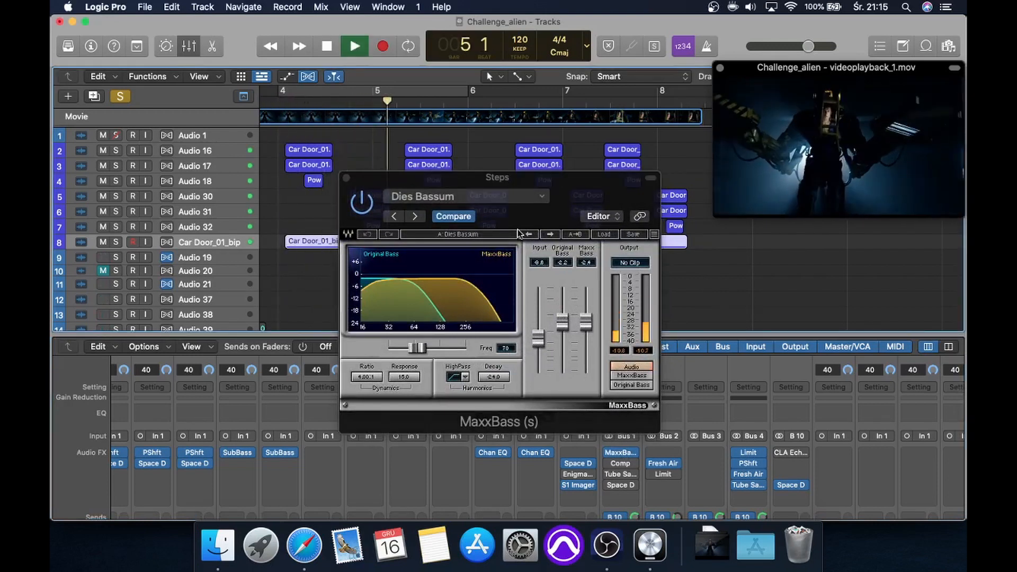
pyautogui.press('space')
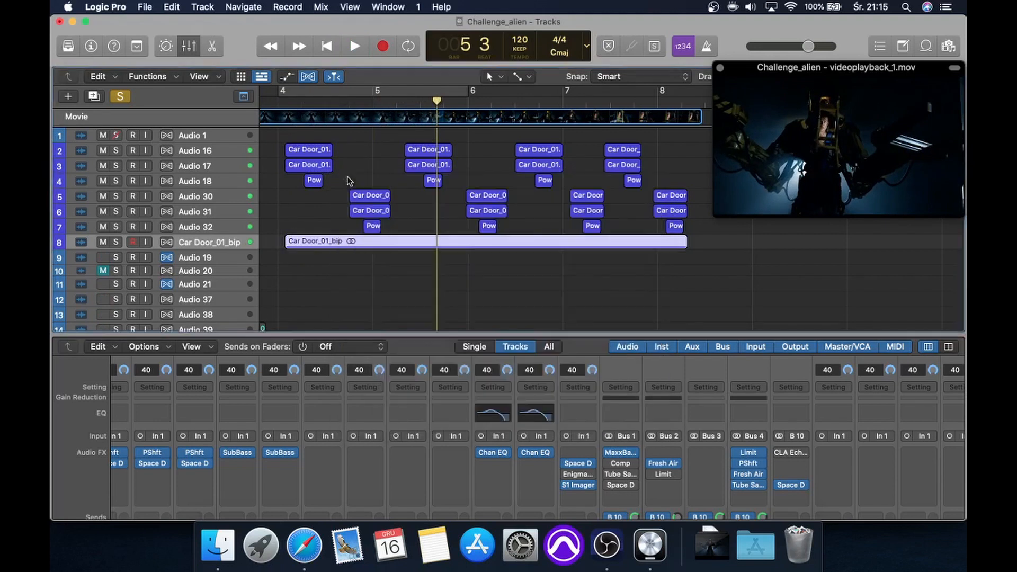
pyautogui.click(345, 178)
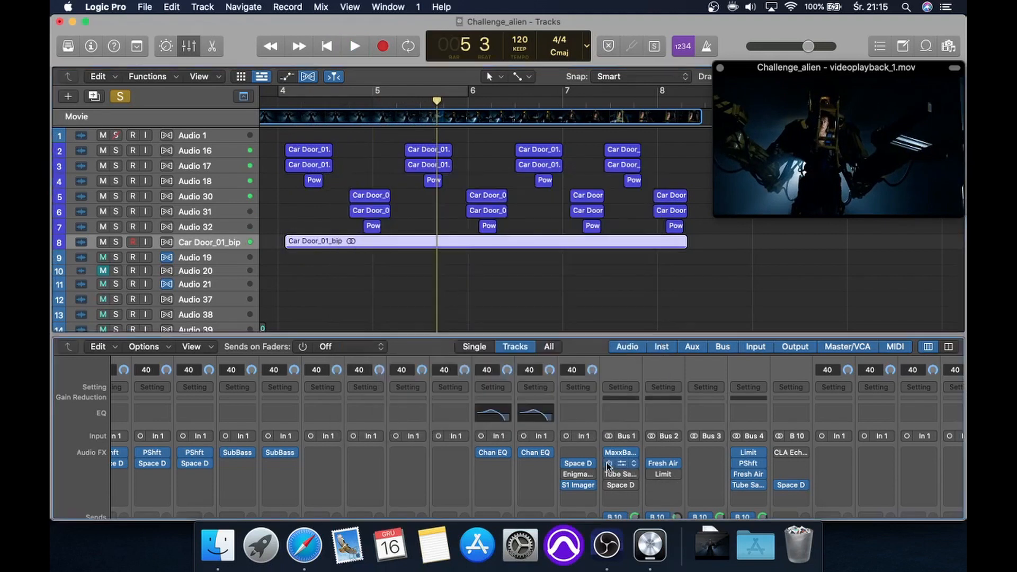
# - Turn on the Steps bus's Compressor, examine its Vintage Opto settings, and replay the steps through it
pyautogui.click(623, 466)
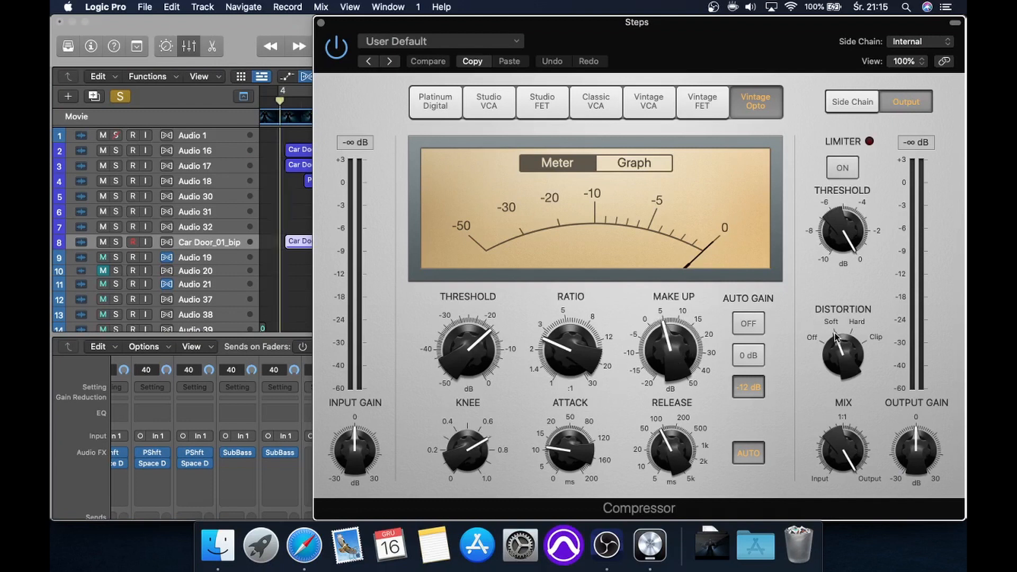
pyautogui.press('space')
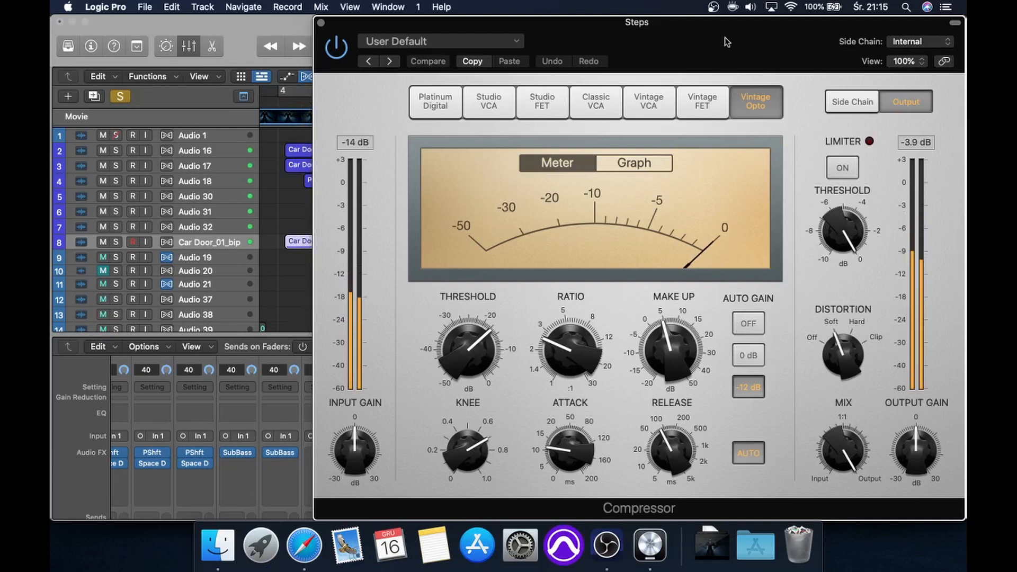
pyautogui.click(321, 25)
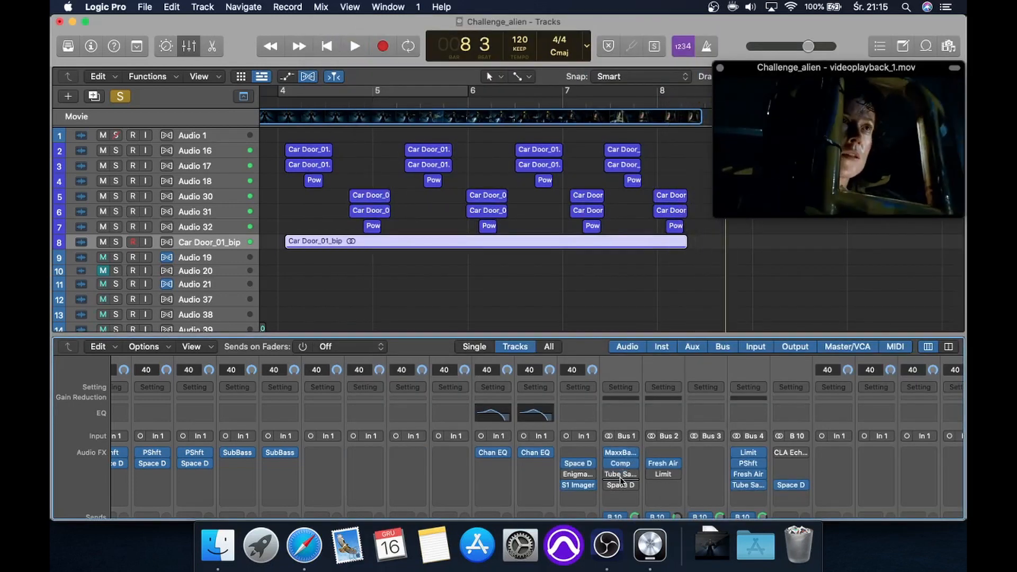
# - Turn on the Steps bus's Tube Saturator Vintage and examine its settings and the bus levels while the steps play
pyautogui.click(620, 475)
pyautogui.click(611, 478)
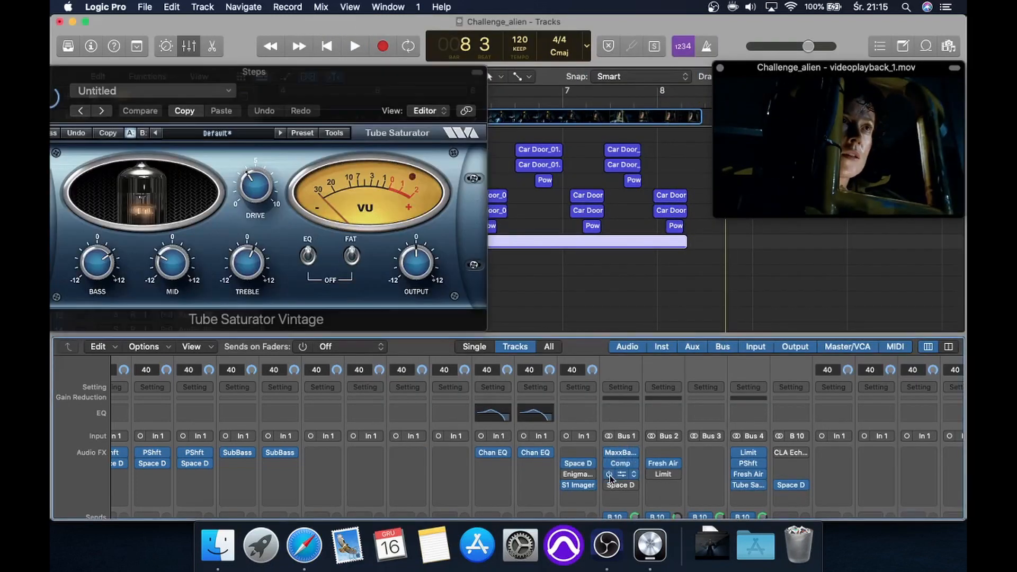
pyautogui.moveTo(343, 92); pyautogui.dragTo(392, 260)
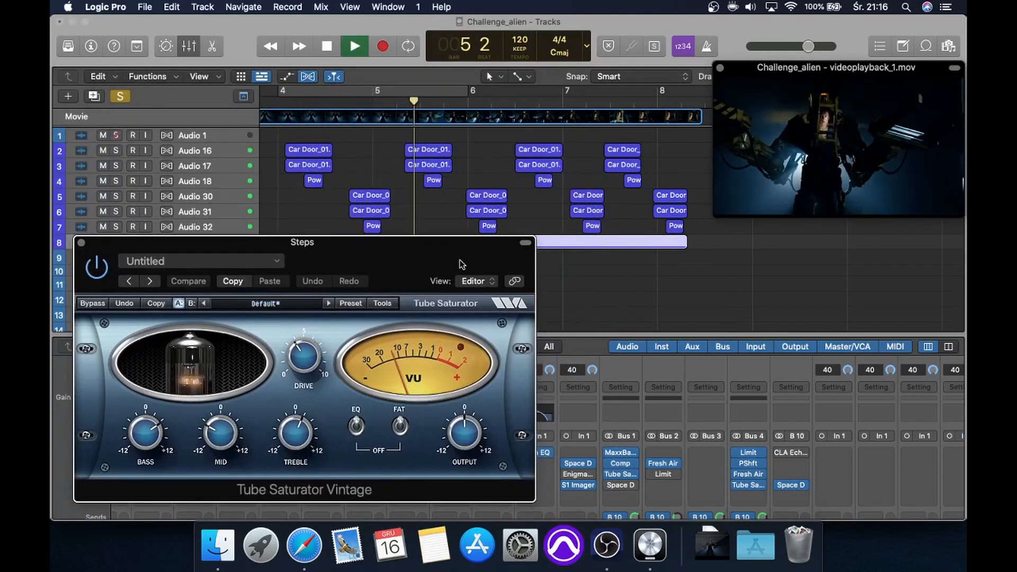
pyautogui.scroll(-5, 766, 369)
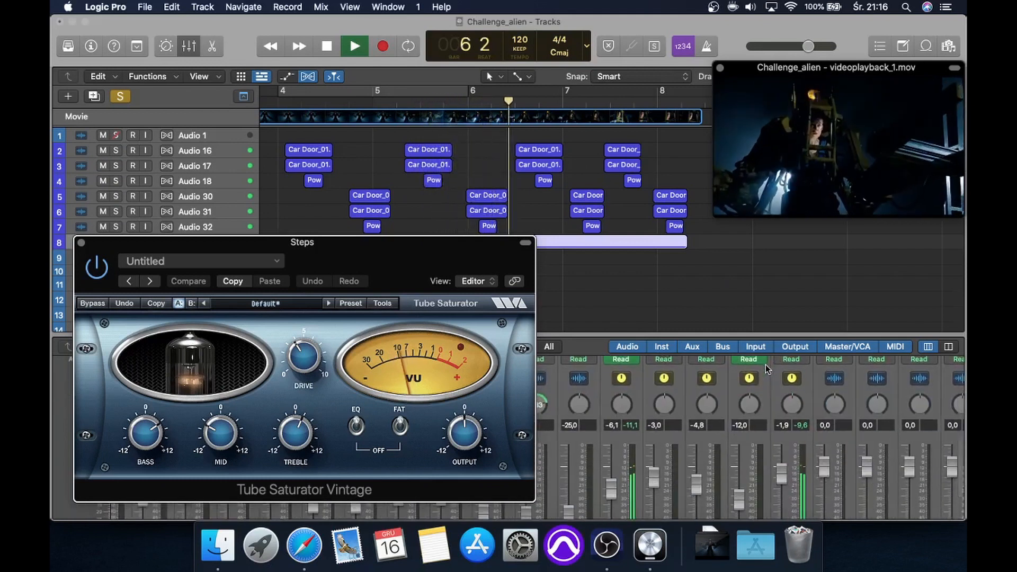
pyautogui.scroll(3, 766, 369)
pyautogui.scroll(1, 766, 369)
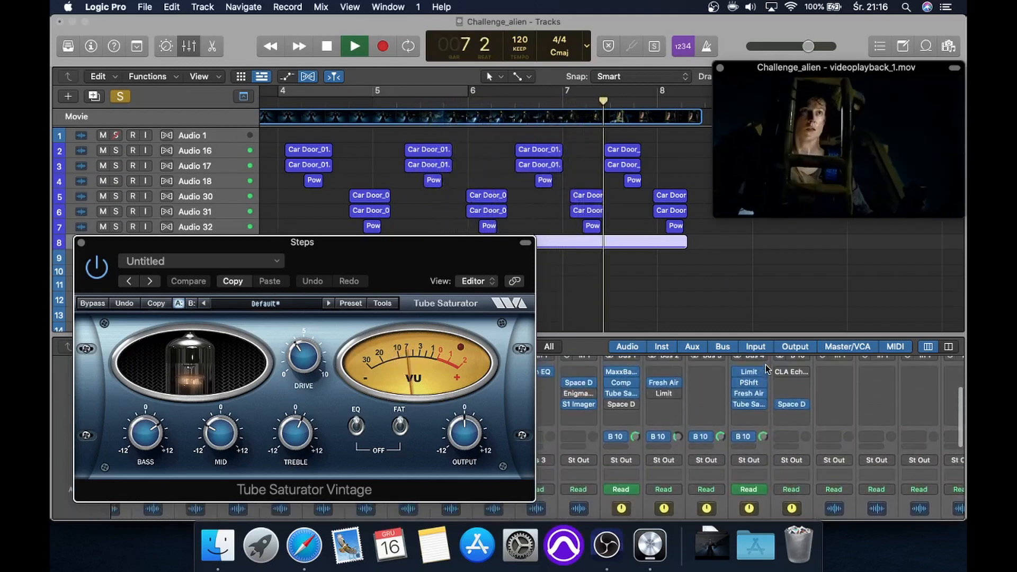
pyautogui.press('space')
# - Turn on the Steps bus's Space Designer, examine its 1.5s Dark & Small reverb, and replay the steps with the full plug-in chain
pyautogui.click(622, 406)
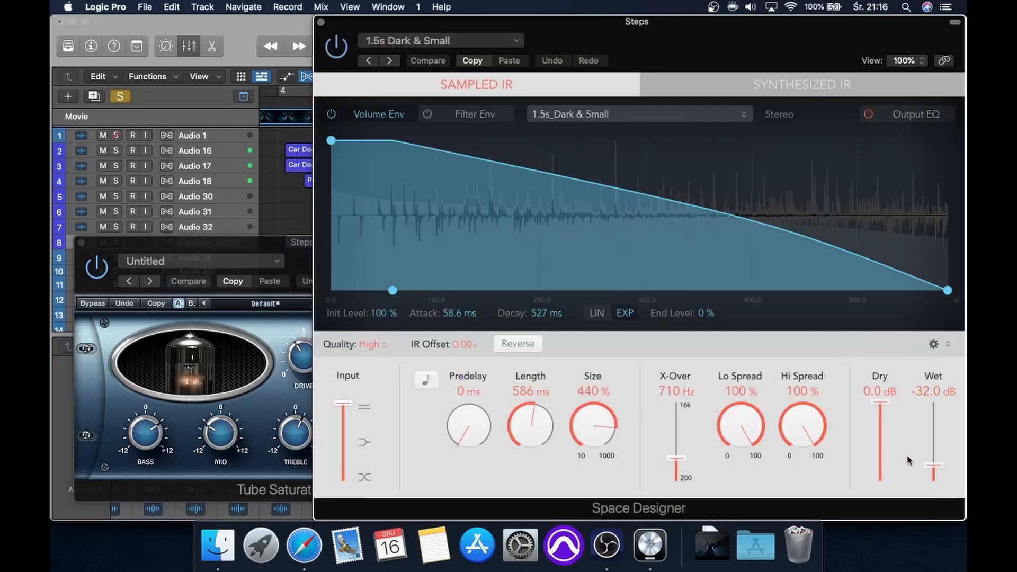
pyautogui.click(80, 243)
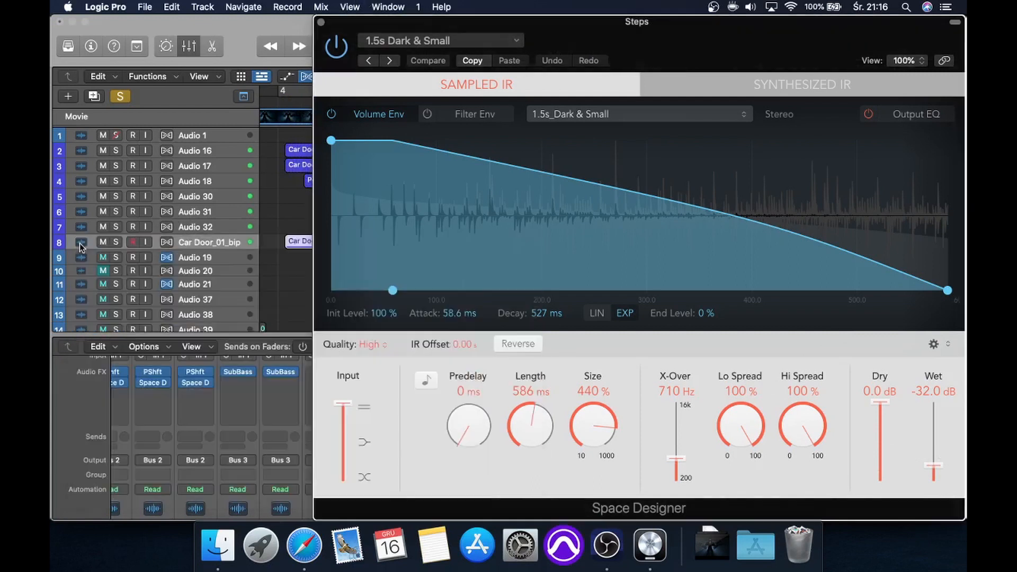
pyautogui.click(322, 24)
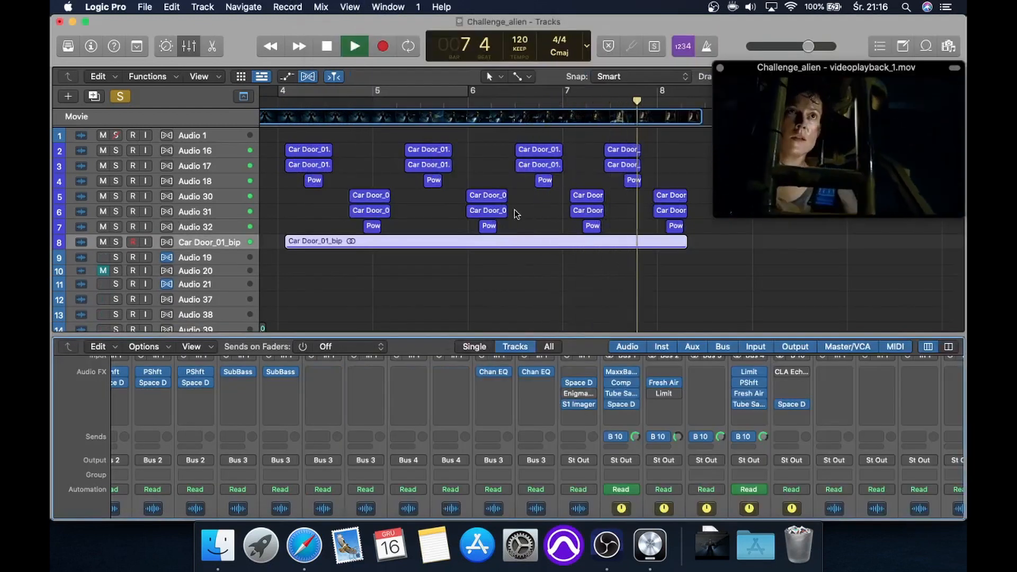
pyautogui.press('space')
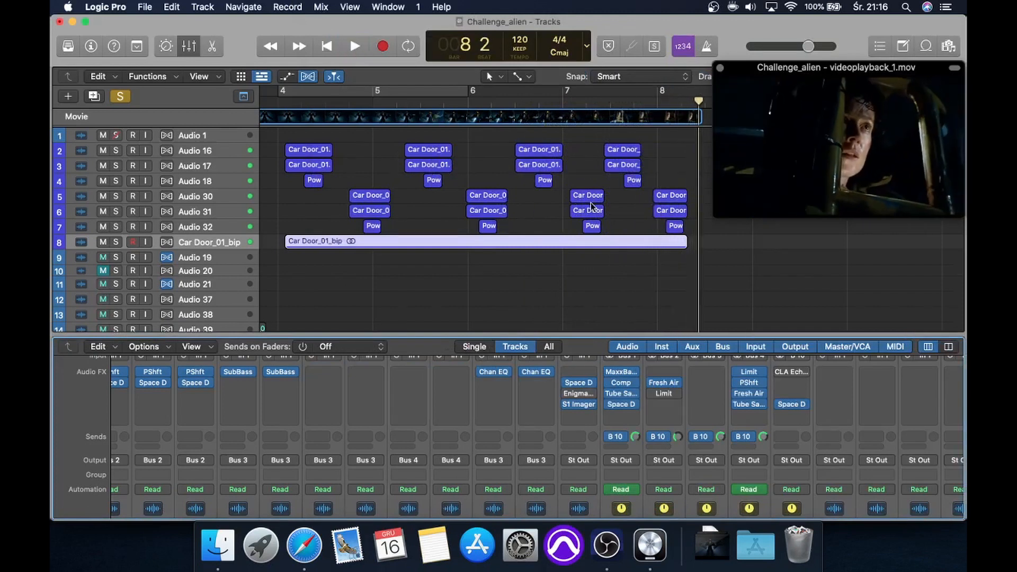
# - Clear the Steps bus's solo, solo the Leg servo bus, and select Audio 26 with its Power Window regions
pyautogui.scroll(-4, 592, 206)
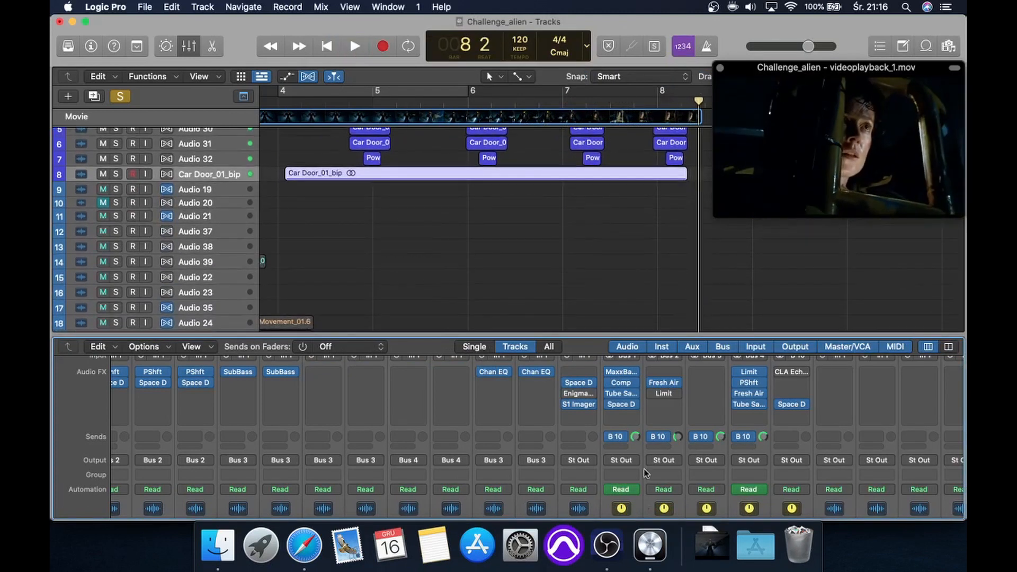
pyautogui.scroll(-5, 645, 473)
pyautogui.click(631, 496)
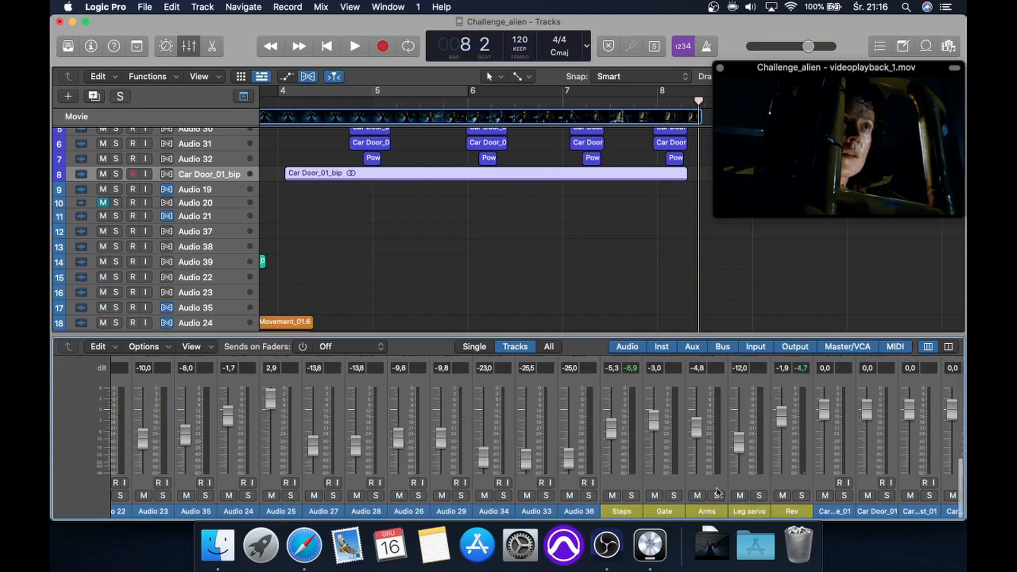
pyautogui.click(760, 496)
pyautogui.scroll(-15, 491, 296)
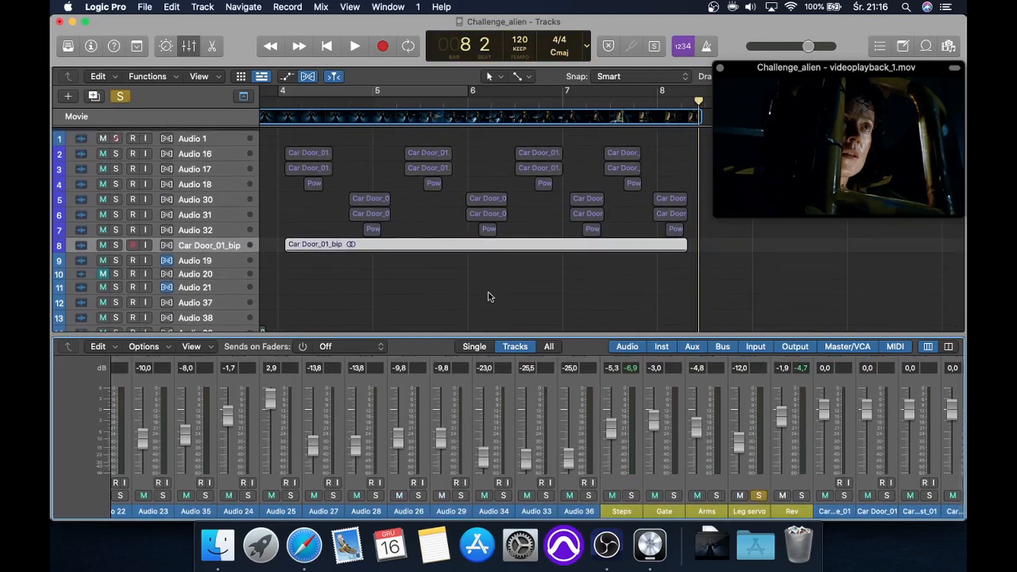
pyautogui.scroll(2, 491, 296)
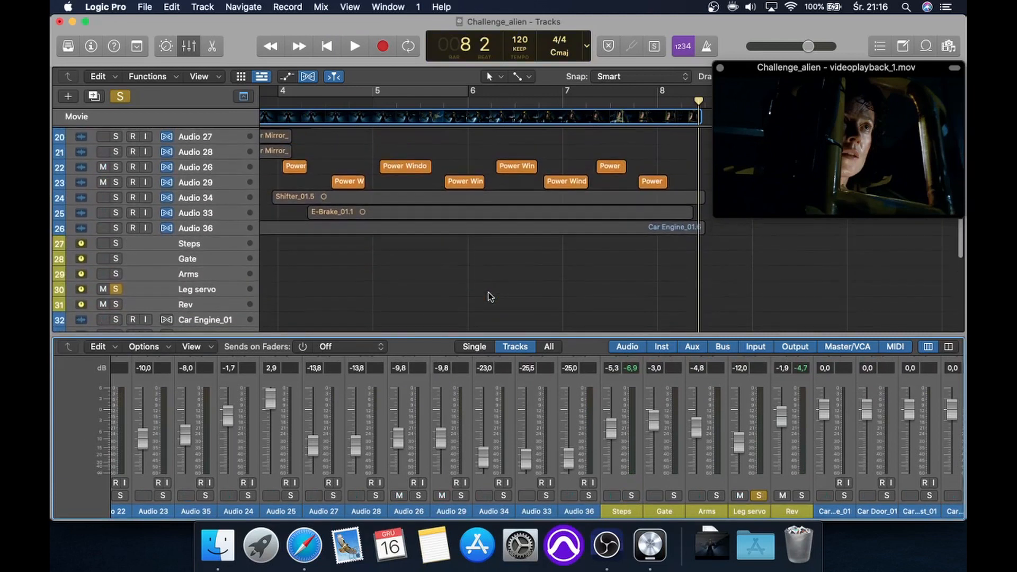
pyautogui.click(211, 166)
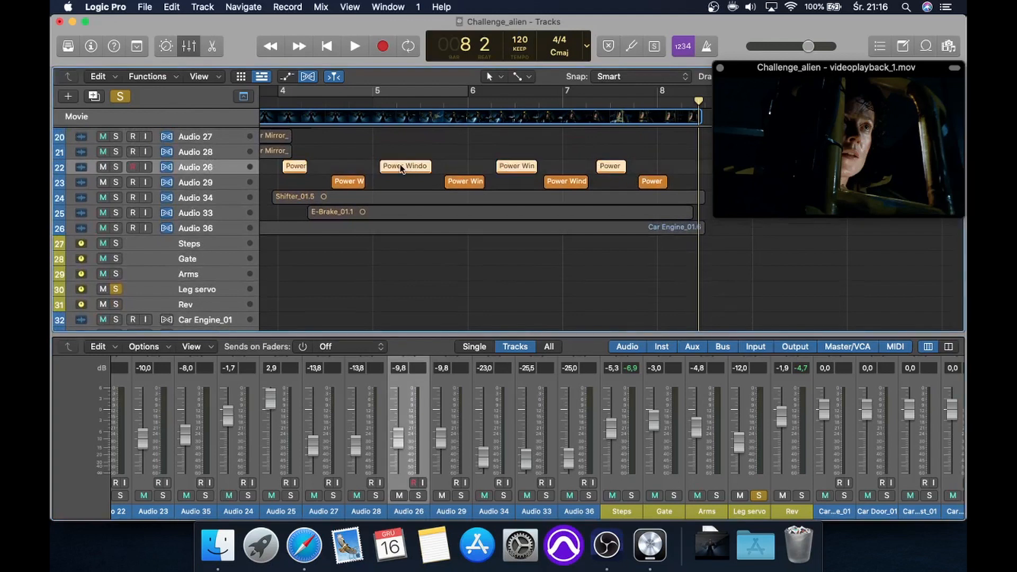
# - Play the soloed Leg servo bus's Power Window regions with all four of its effect plug-ins bypassed
pyautogui.hscroll(-4, 401, 169)
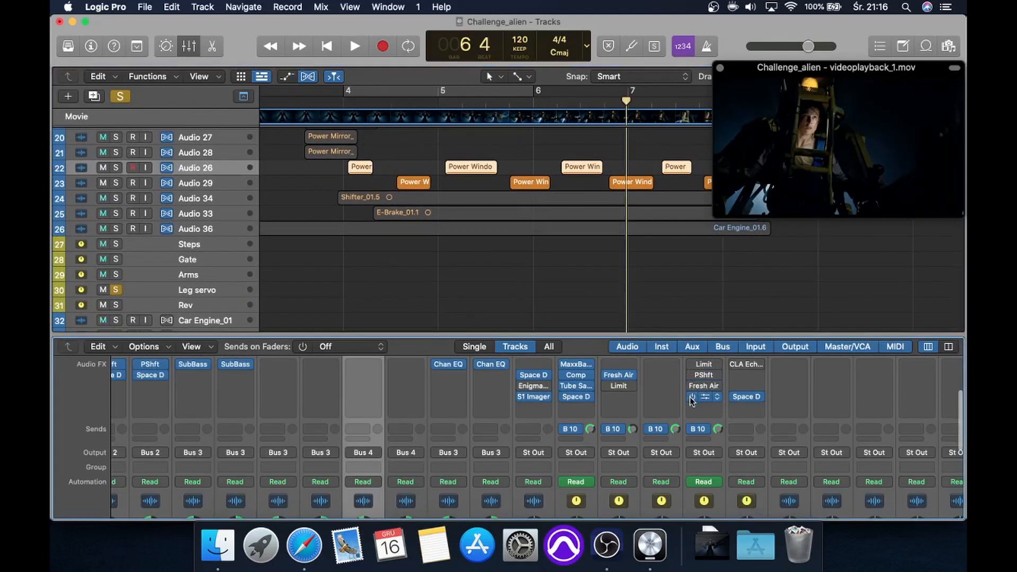
pyautogui.press('space')
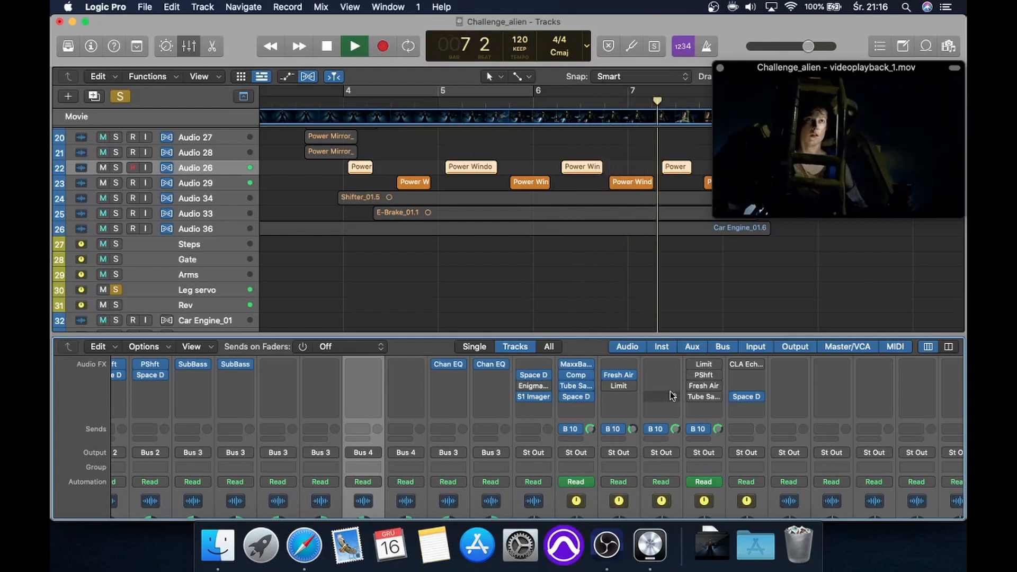
pyautogui.press('space')
# - Turn on the Leg servo bus's Limiter and Pitch Shifter, examining the settings of each while the Power Window regions play
pyautogui.click(709, 365)
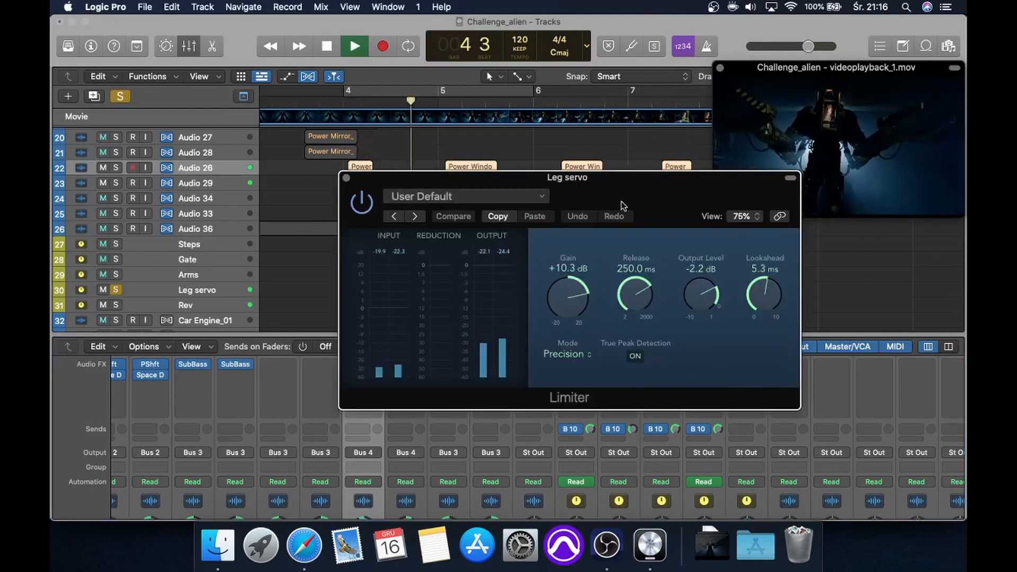
pyautogui.click(347, 180)
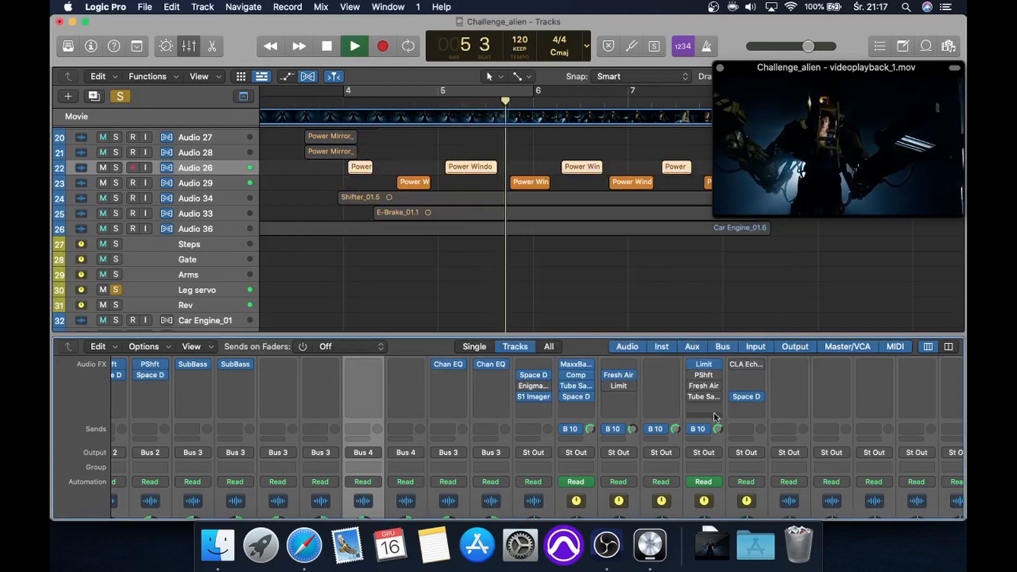
pyautogui.click(705, 376)
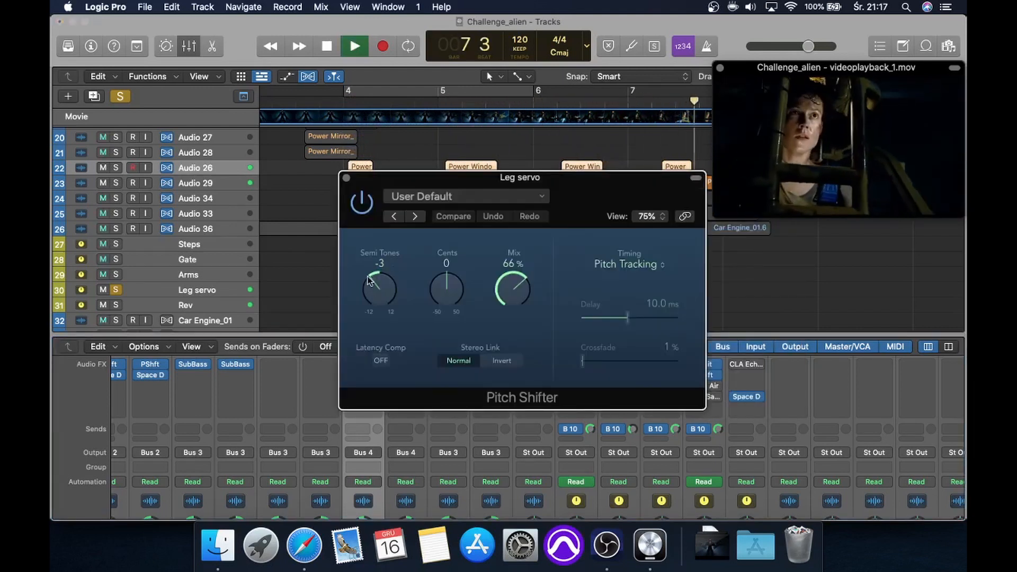
pyautogui.click(348, 178)
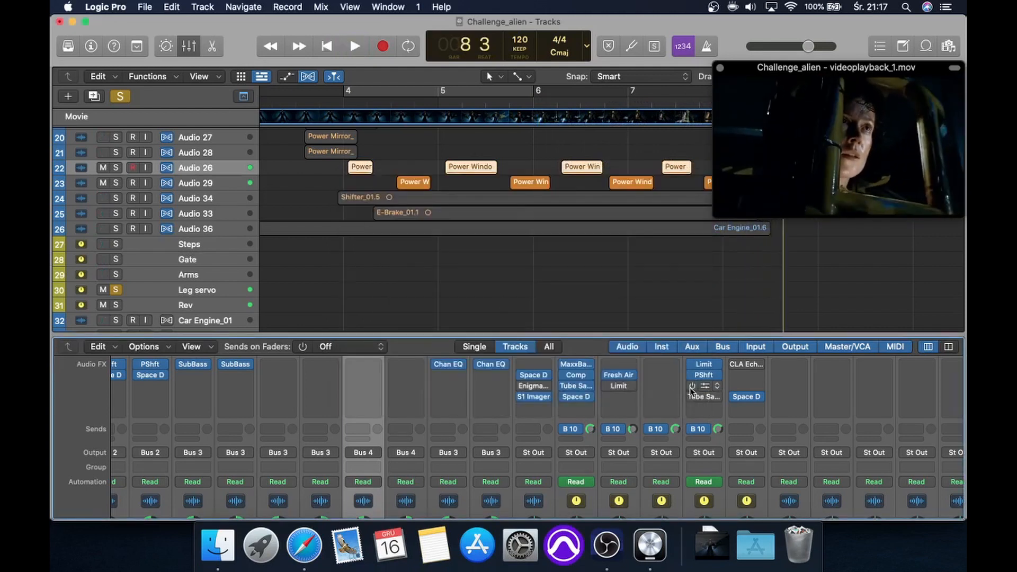
# - Turn on the Leg servo bus's Fresh Air plug-in, examine its Clap Lifter settings, and replay the servo sounds
pyautogui.click(705, 386)
pyautogui.press('space')
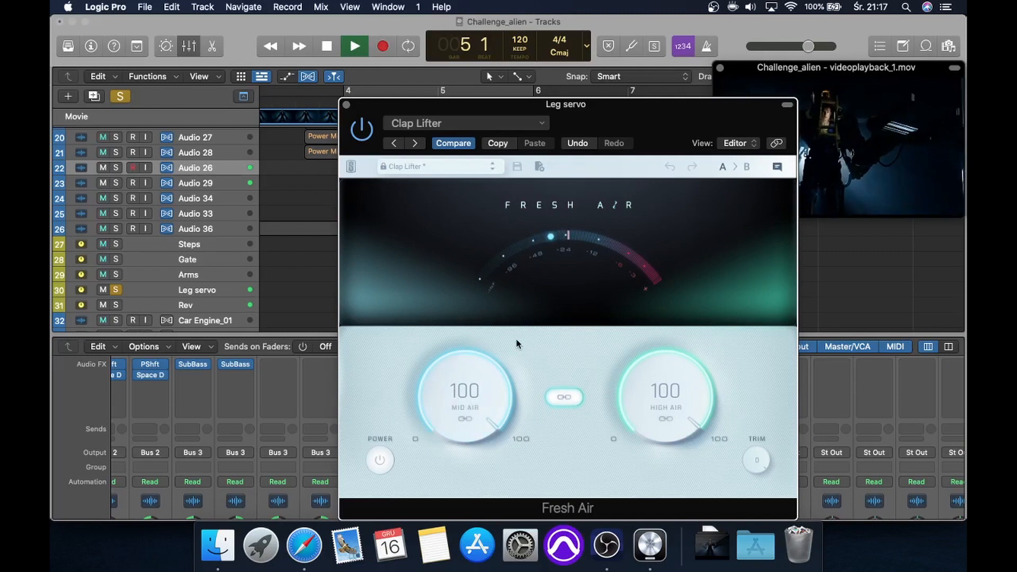
pyautogui.click(348, 106)
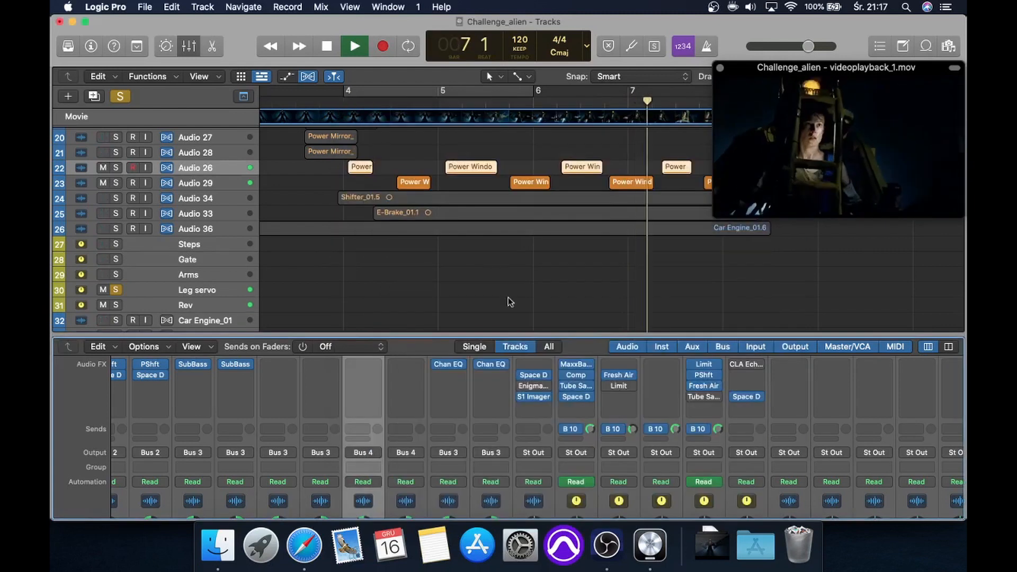
pyautogui.press('space')
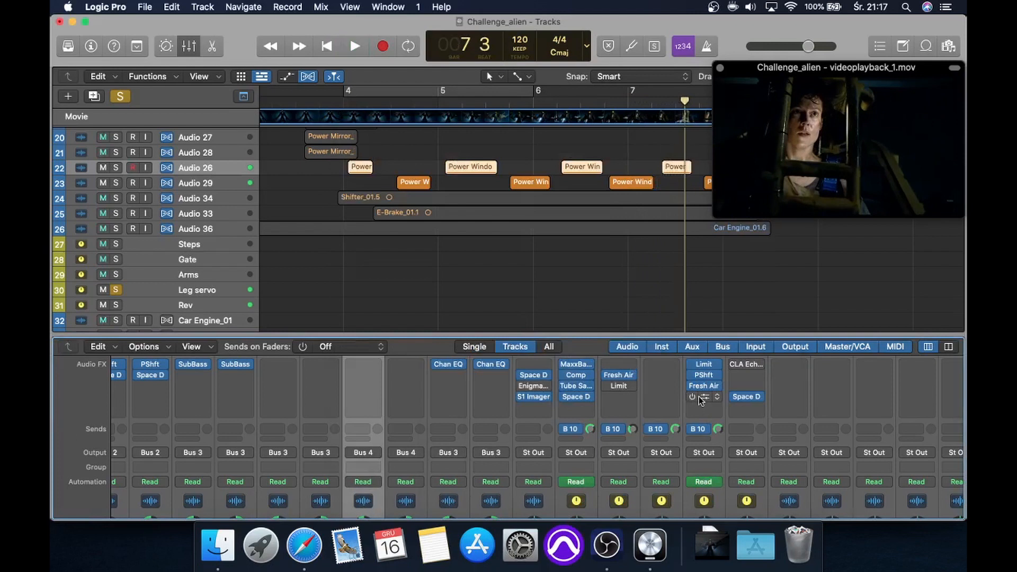
# - Turn on the Leg servo bus's Tube Saturator Vintage, replay the servo sounds through it, and clear the bus's solo
pyautogui.click(702, 397)
pyautogui.press('space')
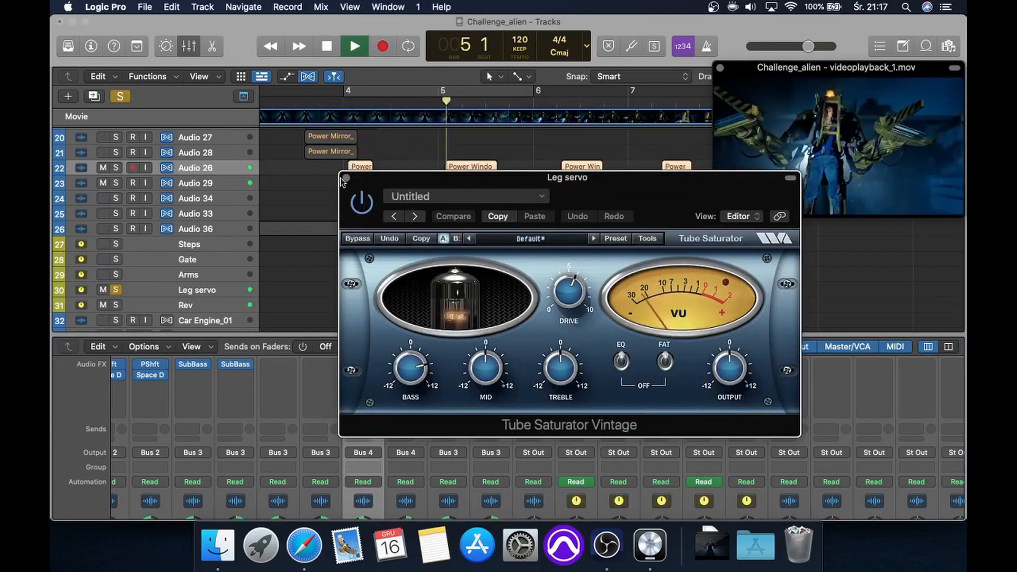
pyautogui.click(347, 179)
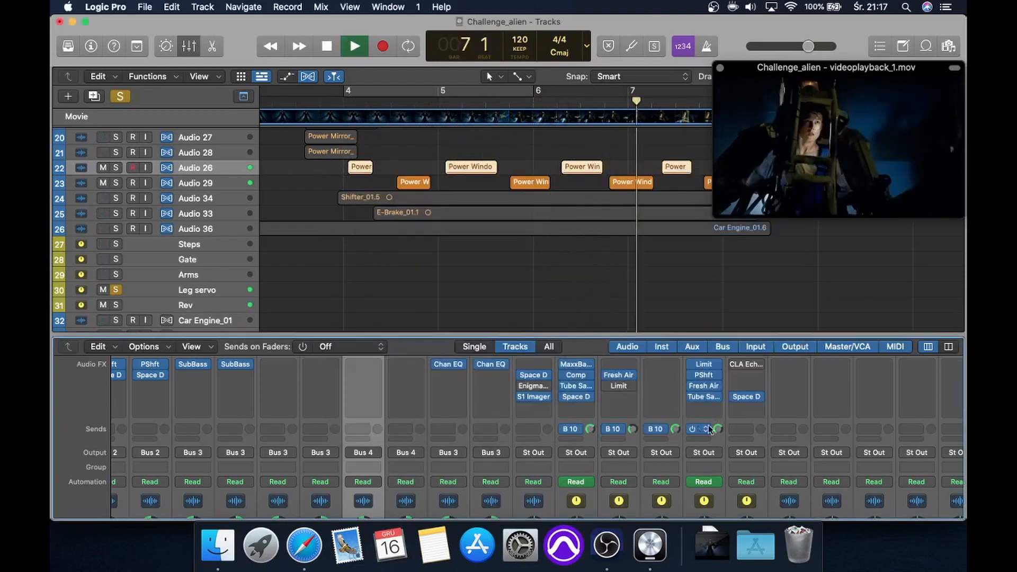
pyautogui.scroll(-4, 688, 427)
pyautogui.press('space')
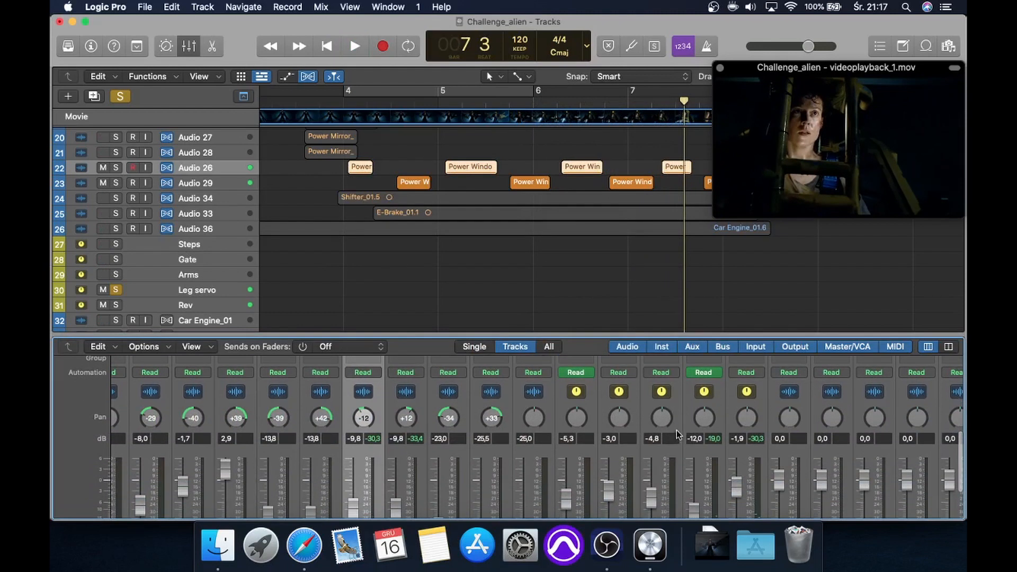
pyautogui.scroll(-3, 675, 419)
pyautogui.click(714, 495)
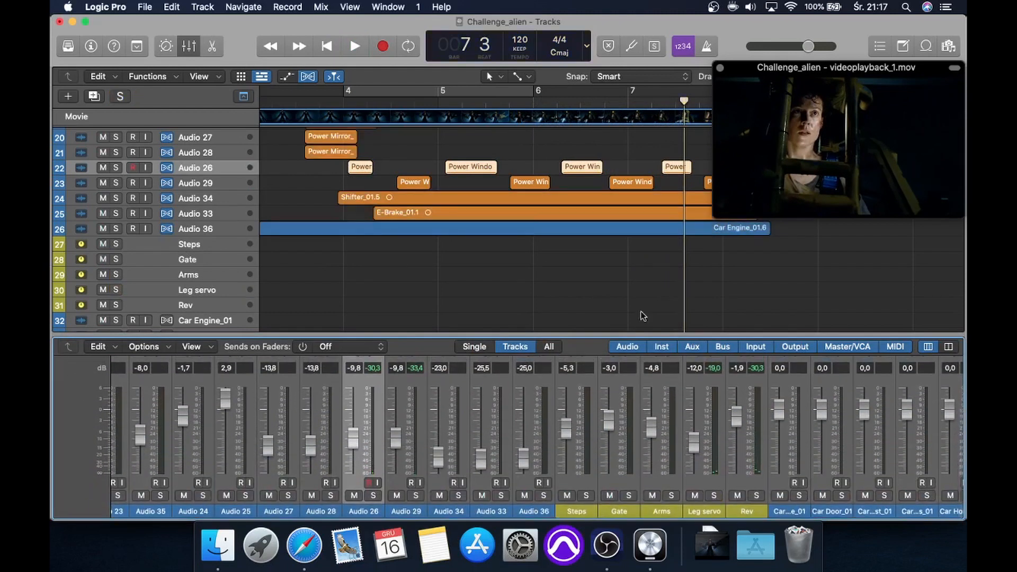
# - Solo Audio 36 with Flex off and its Space Designer and S1 Imager bypassed, and play the original Car Engine recording
pyautogui.scroll(-5, 602, 245)
pyautogui.scroll(10, 602, 244)
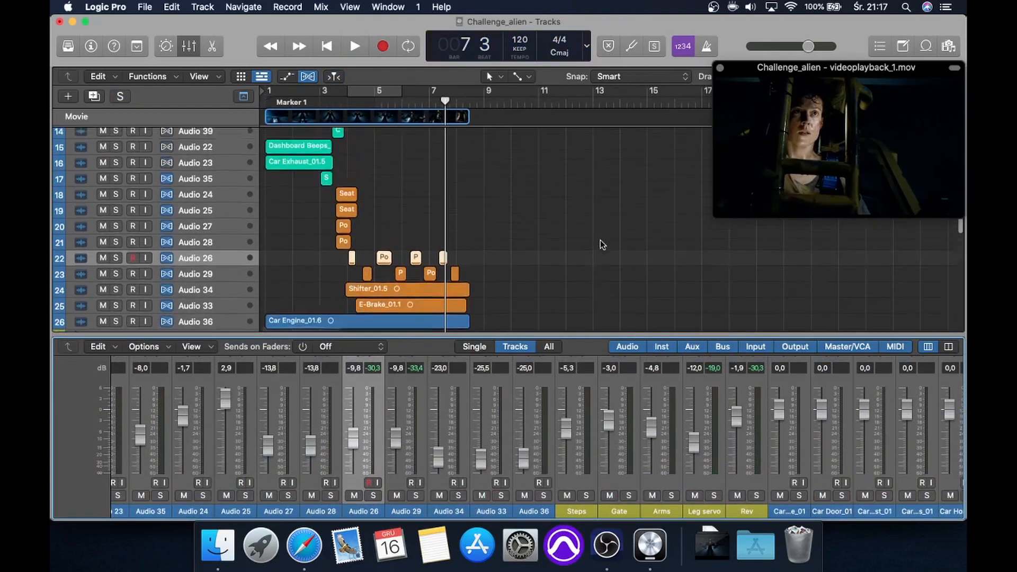
pyautogui.scroll(1, 602, 245)
pyautogui.scroll(-3, 603, 245)
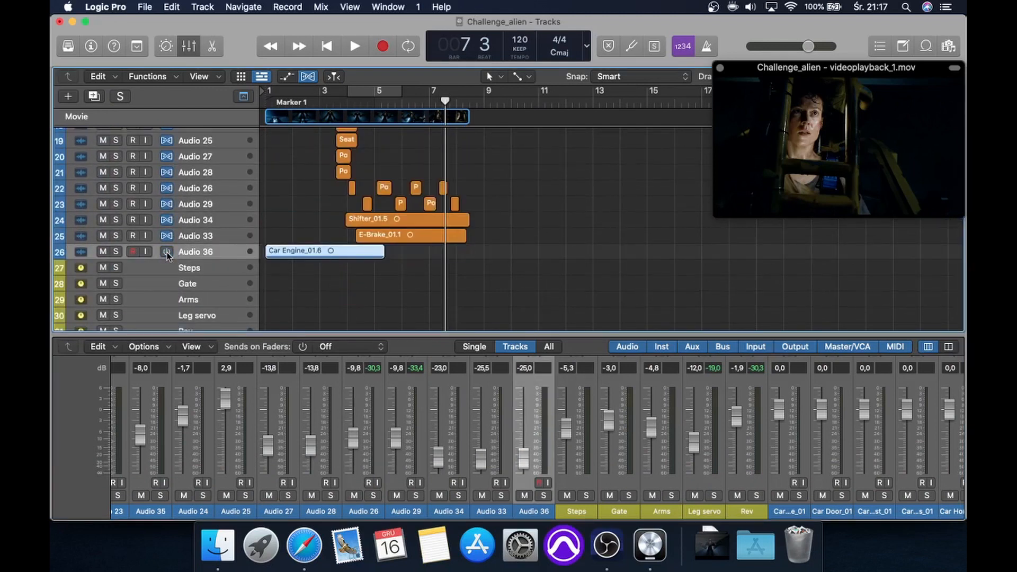
pyautogui.press('s')
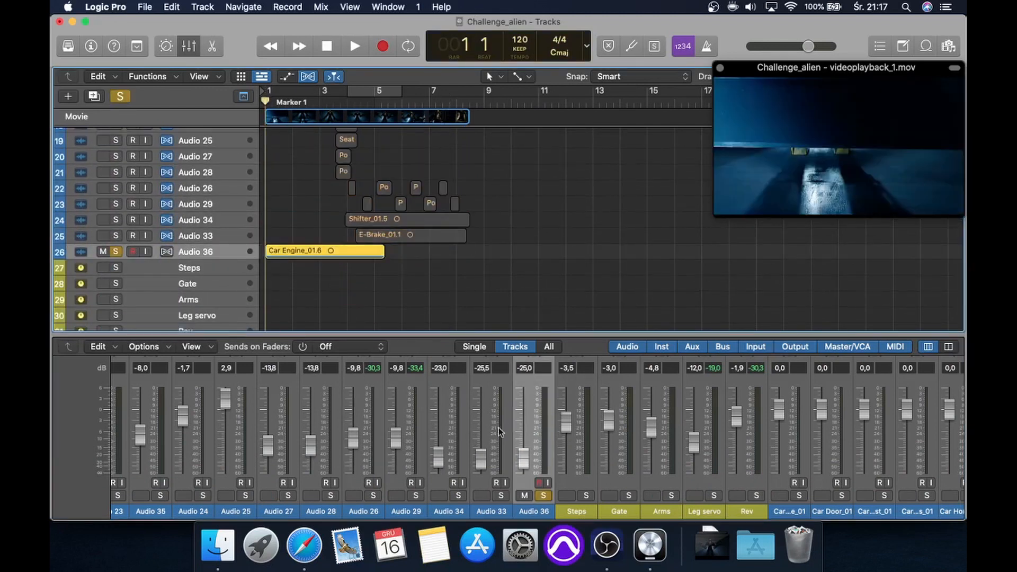
pyautogui.scroll(5, 501, 431)
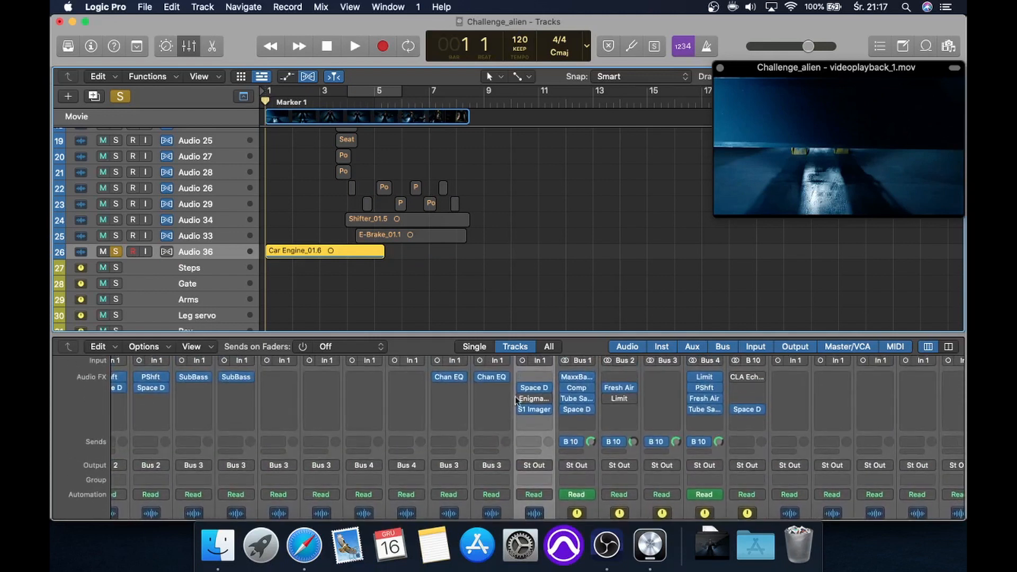
pyautogui.click(523, 389)
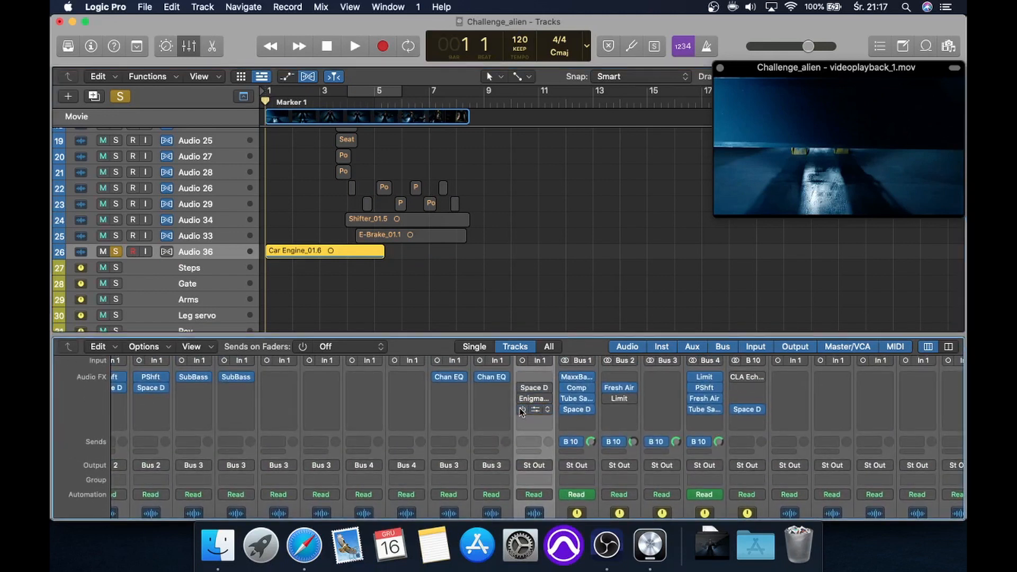
pyautogui.press('space')
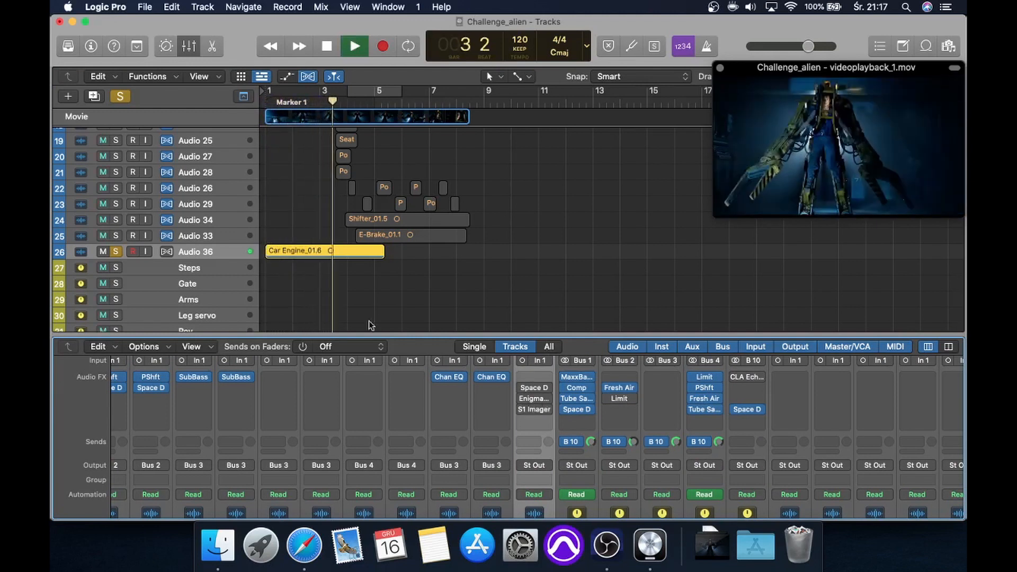
pyautogui.press('space')
# - Turn Flex back on for Audio 36 and replay the Car Engine region from the start
pyautogui.click(167, 252)
pyautogui.press('Return')
pyautogui.press('space')
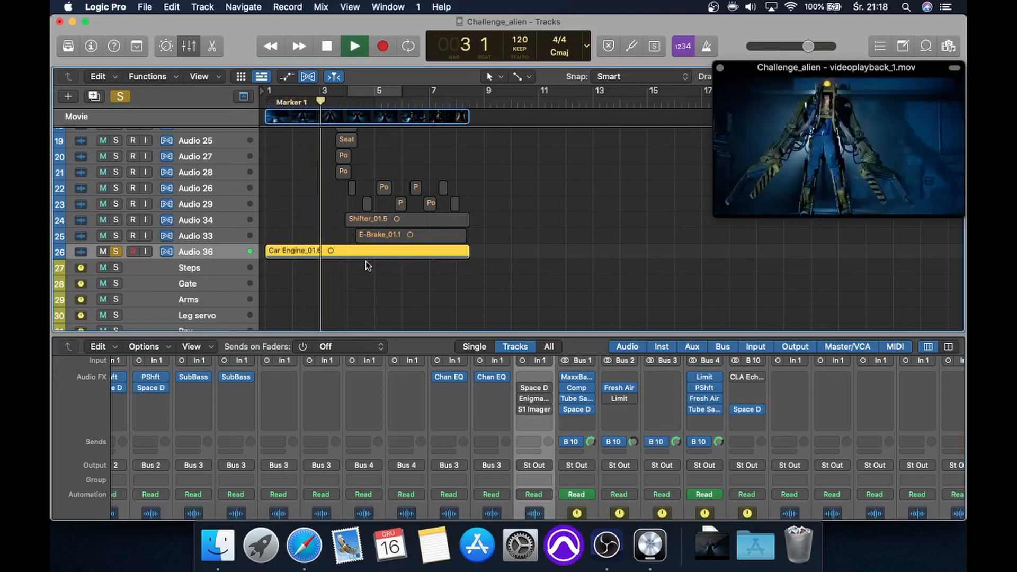
# - Turn on Audio 36's Space Designer and S1 Imager, examining the settings of each while the Car Engine region plays
pyautogui.click(536, 389)
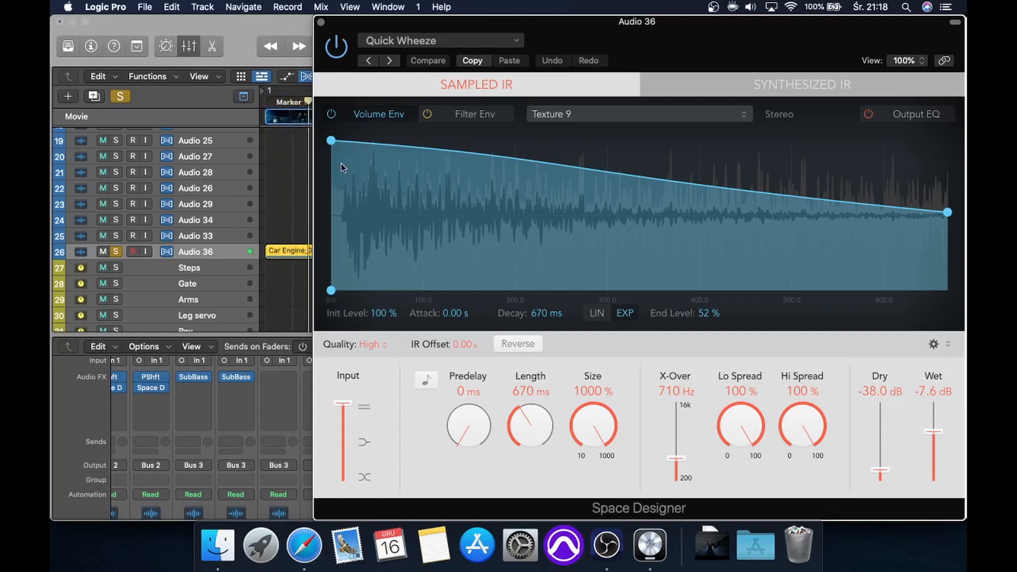
pyautogui.click(321, 24)
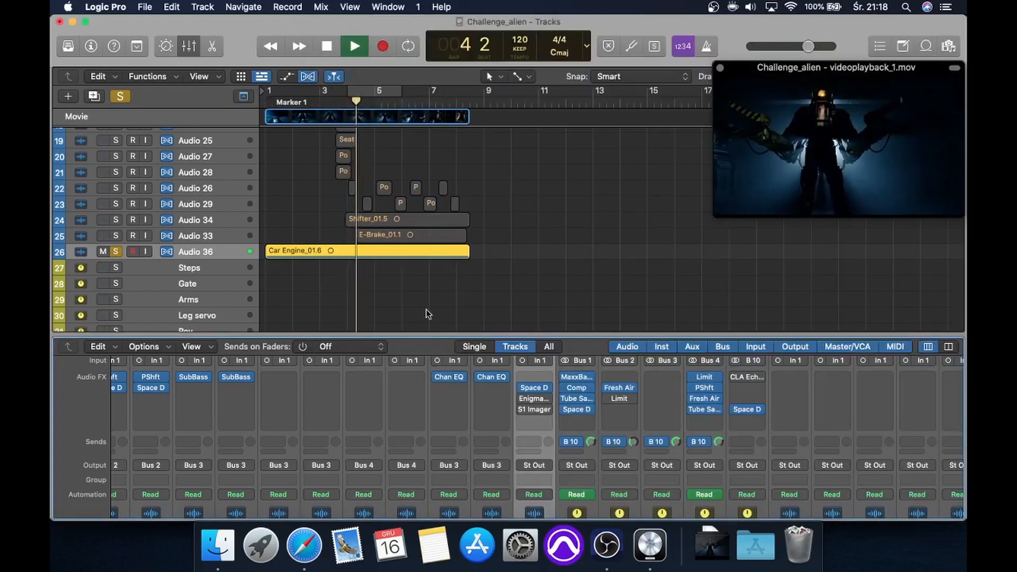
pyautogui.click(534, 409)
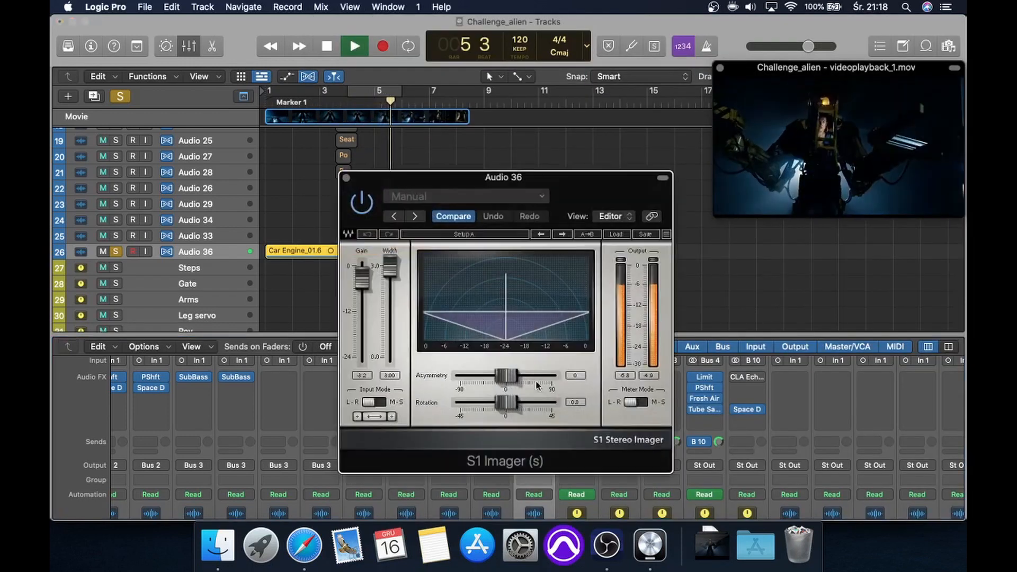
pyautogui.click(347, 179)
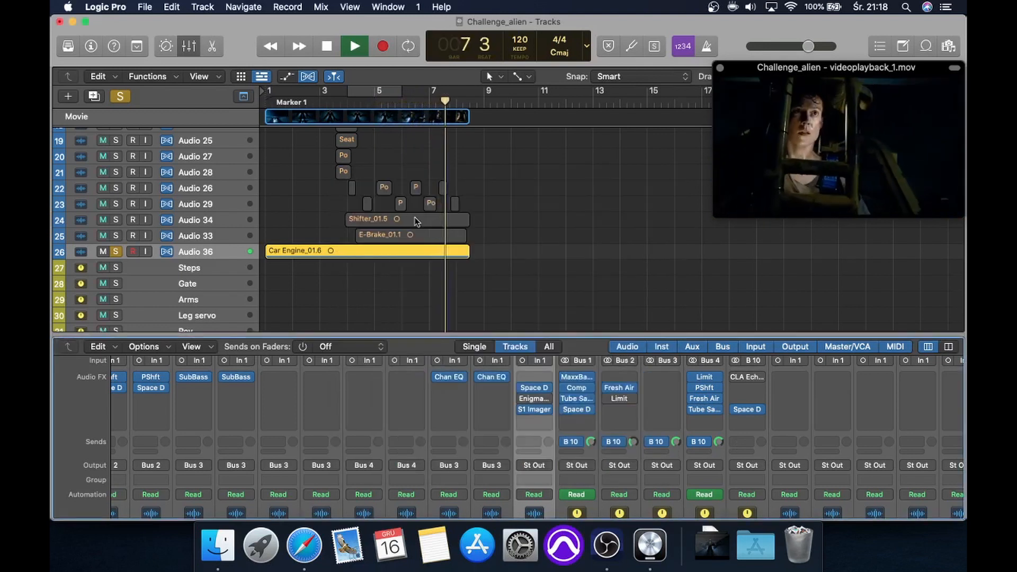
# - Enlarge the tracks to examine the Car Engine waveform on Audio 36, stop playback, and clear the track's solo
pyautogui.press('super+Down')
pyautogui.press('super+Down')
pyautogui.press('super+Down')
pyautogui.scroll(10, 418, 222)
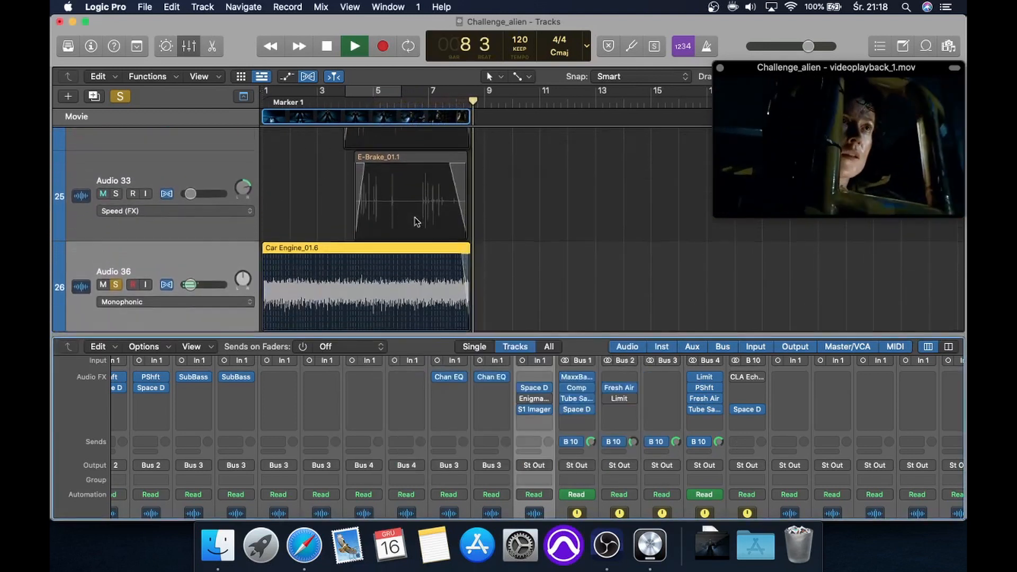
pyautogui.scroll(-8, 418, 221)
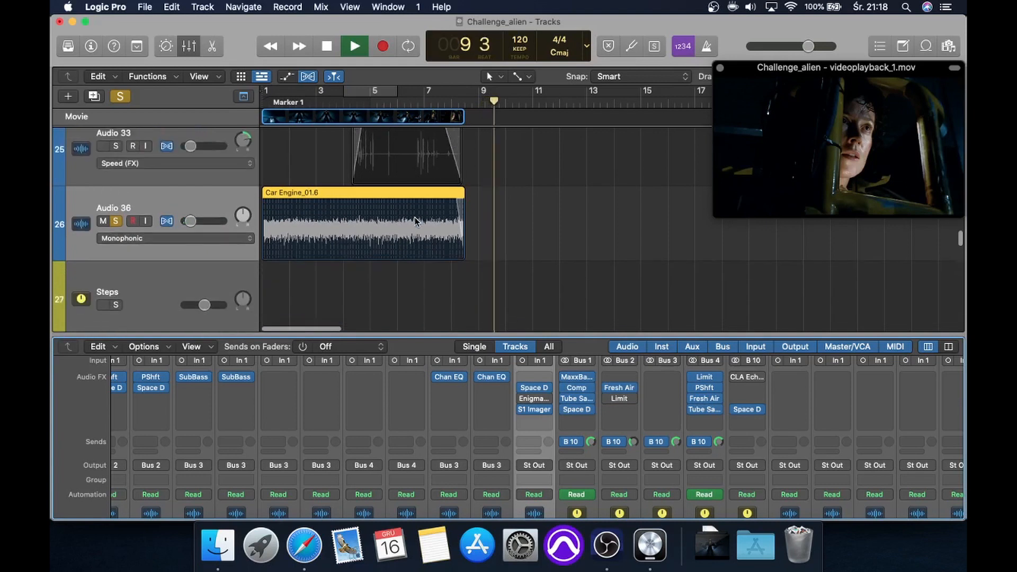
pyautogui.click(116, 222)
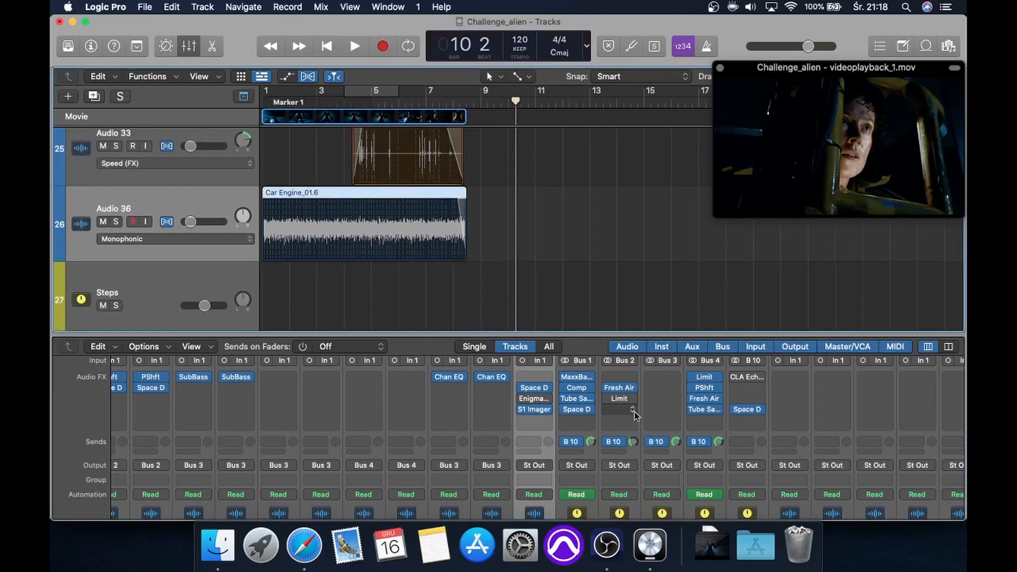
# - Examine the PSP Xenon settings on the Stereo Out channel, return the playhead to the start, and close the mixer
pyautogui.hscroll(5, 636, 416)
pyautogui.scroll(-5, 635, 416)
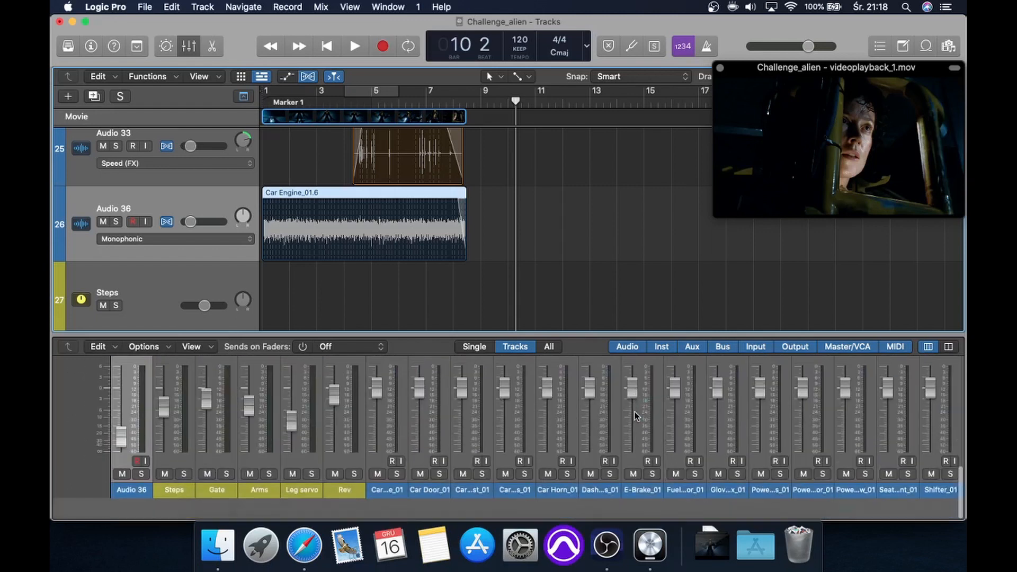
pyautogui.scroll(10, 636, 416)
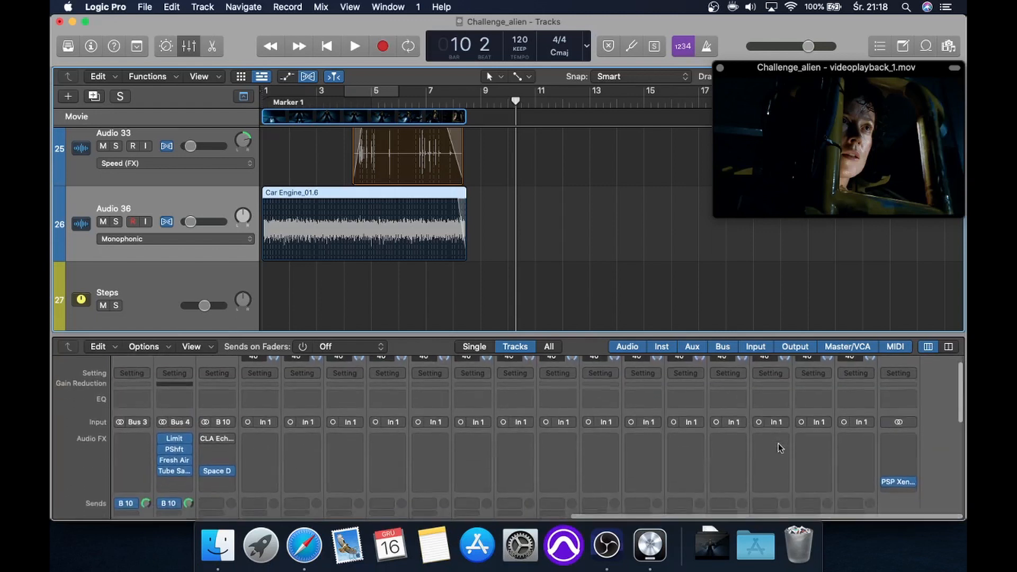
pyautogui.click(900, 482)
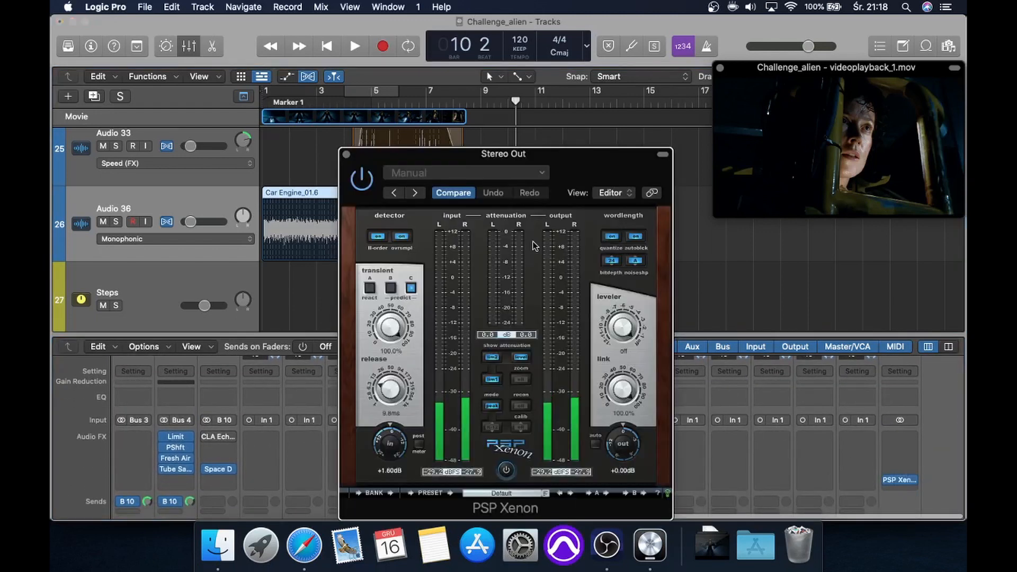
pyautogui.press('Return')
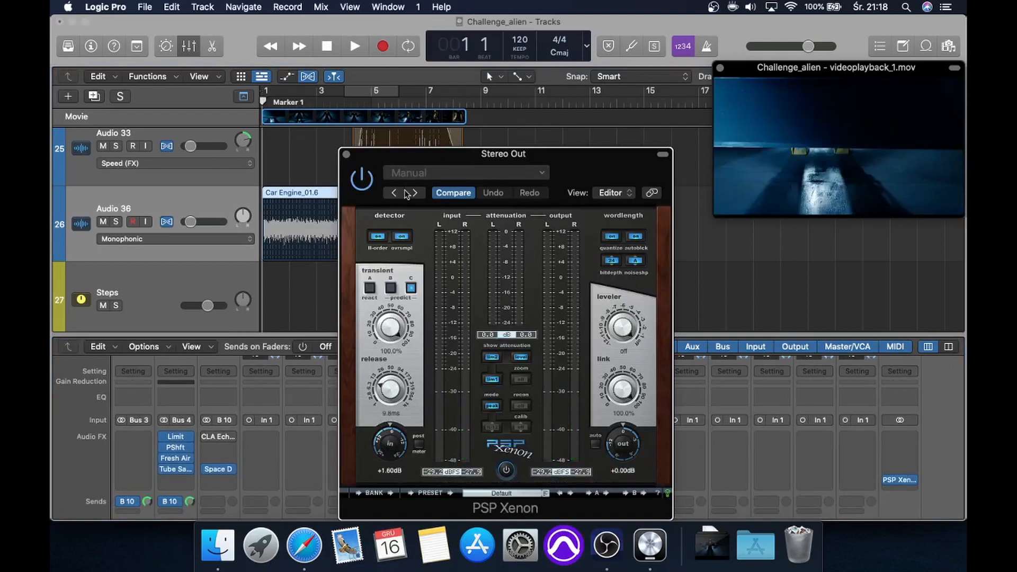
pyautogui.click(347, 155)
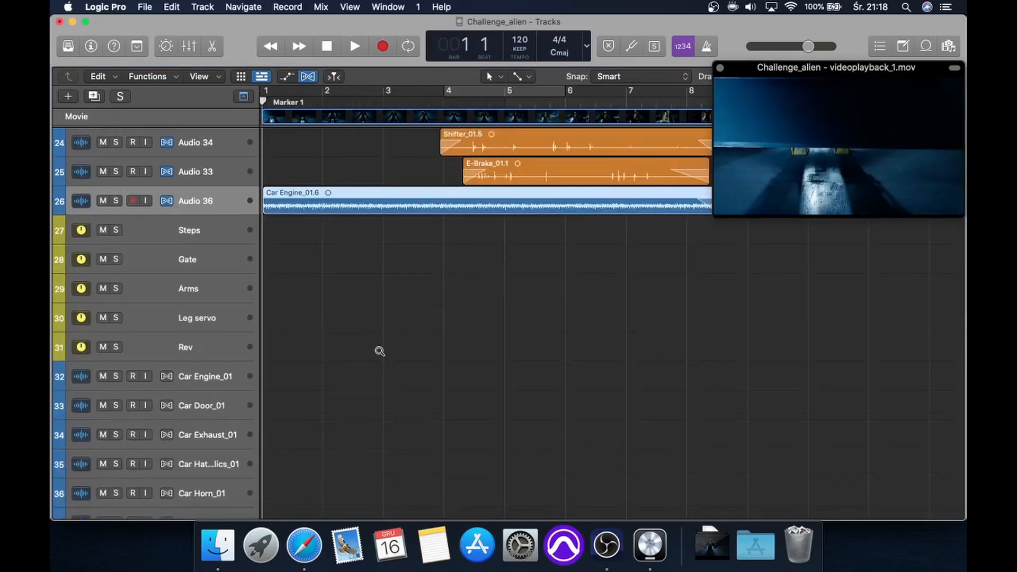
# - Shrink the tracks to show the whole arrangement and play the full mix against the Alien clip from bar 1
pyautogui.scroll(-8, 379, 350)
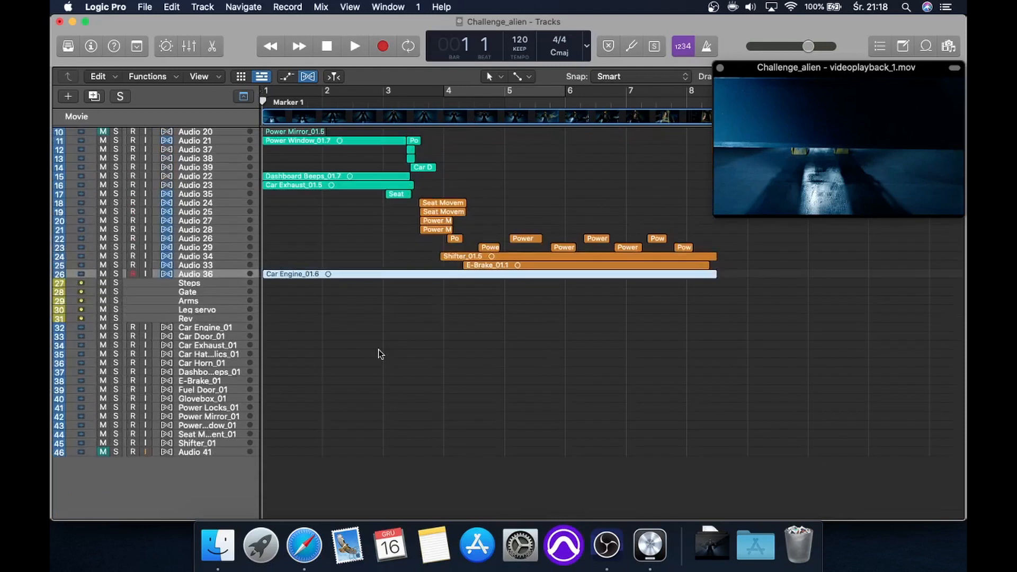
pyautogui.scroll(5, 378, 348)
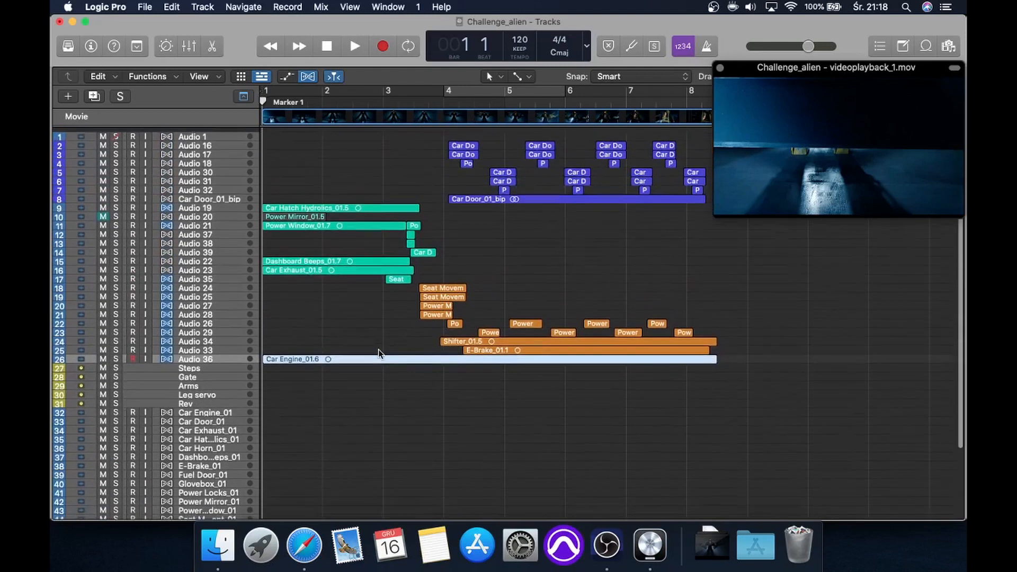
pyautogui.press('space')
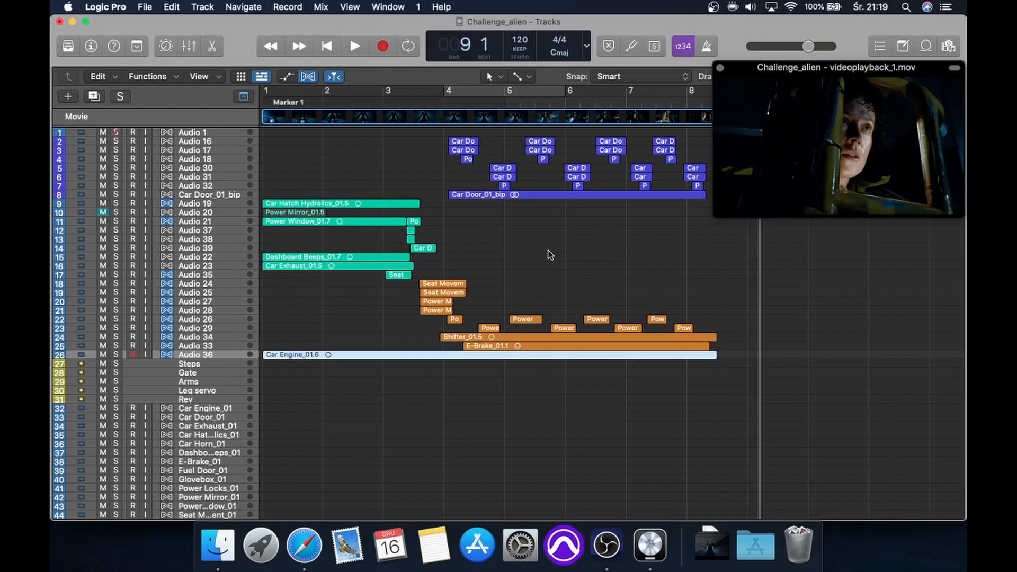
pyautogui.scroll(-5, 551, 255)
pyautogui.scroll(6, 551, 255)
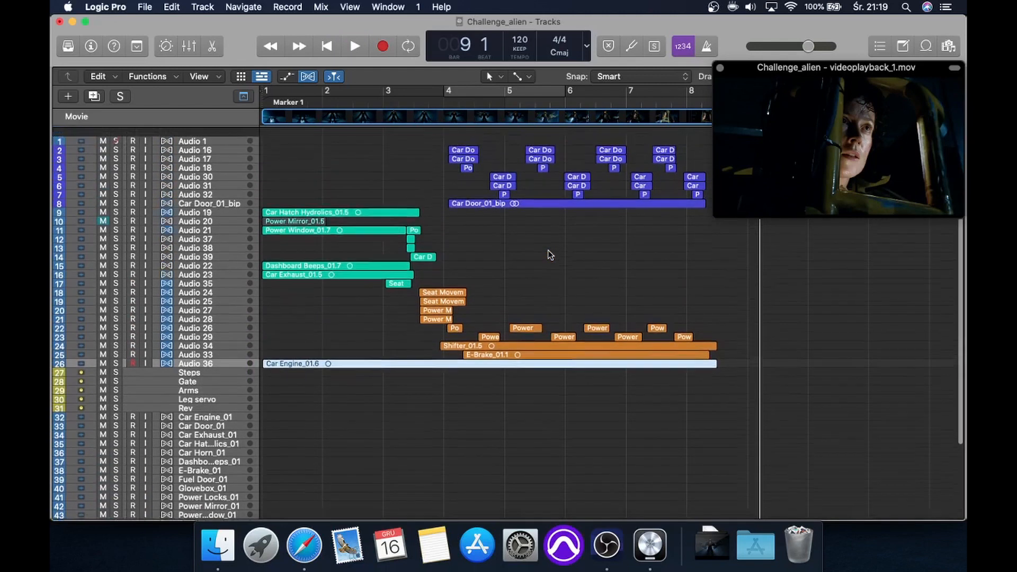